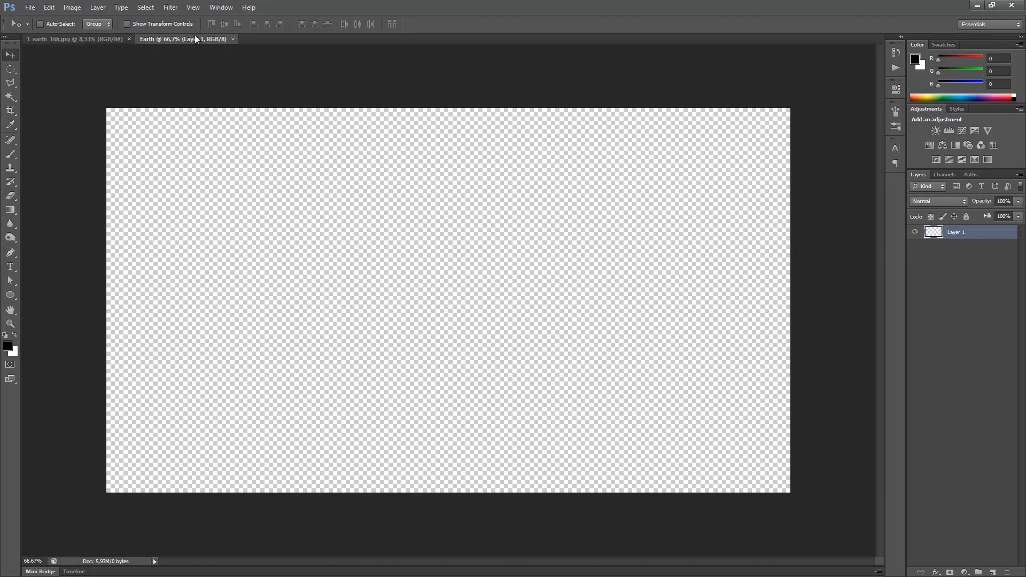
left_click(52, 11)
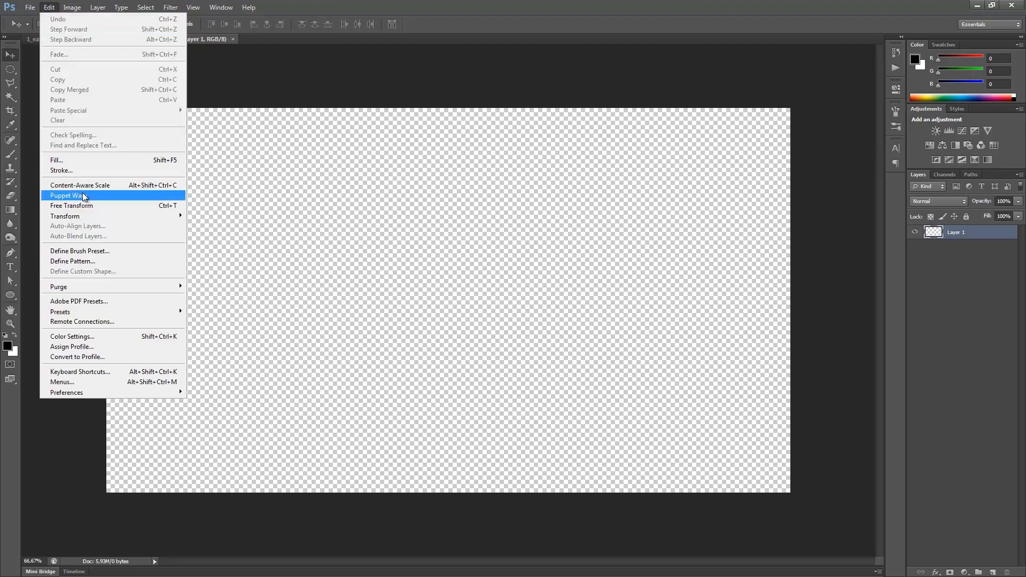
left_click(76, 158)
left_click(327, 257)
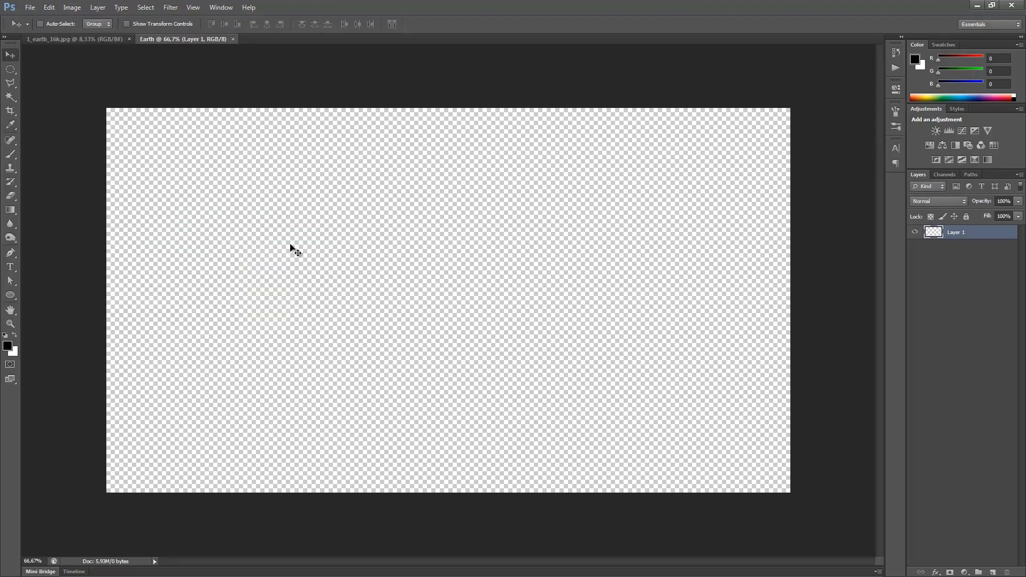
Step: Fill the empty Layer 1 with black at 100% opacity in Normal mode
key("shift+F5")
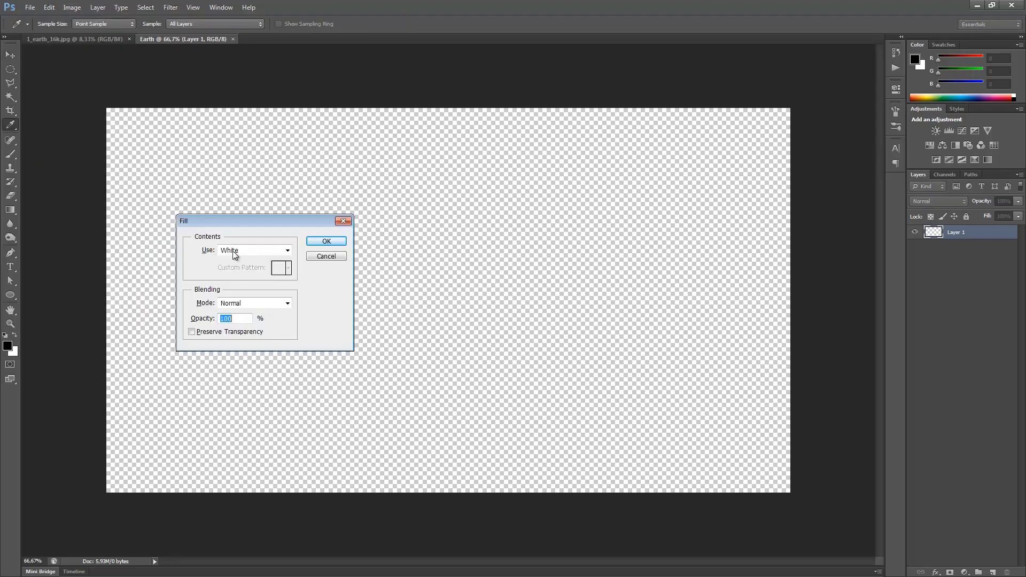
left_click(221, 251)
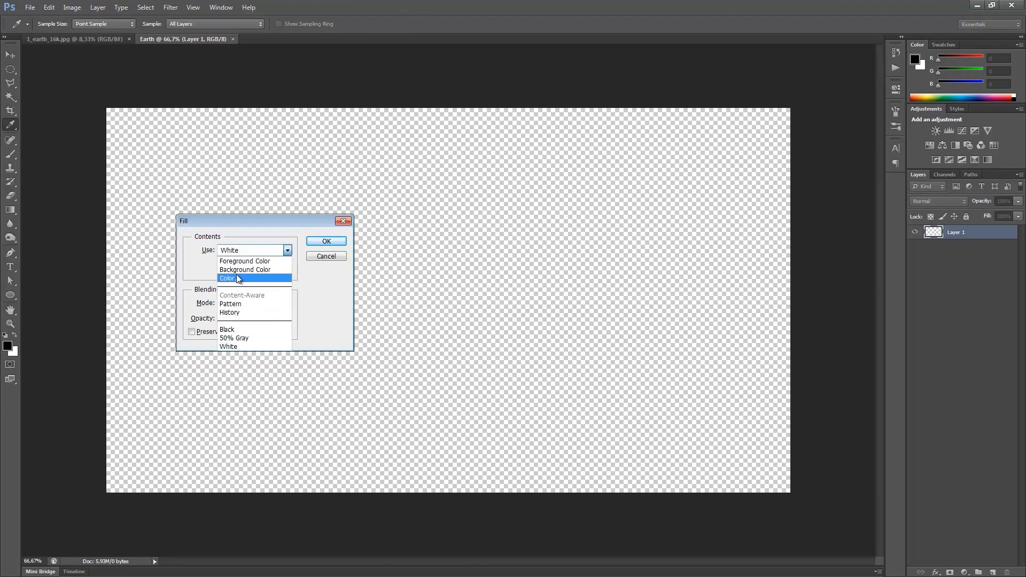
left_click(227, 332)
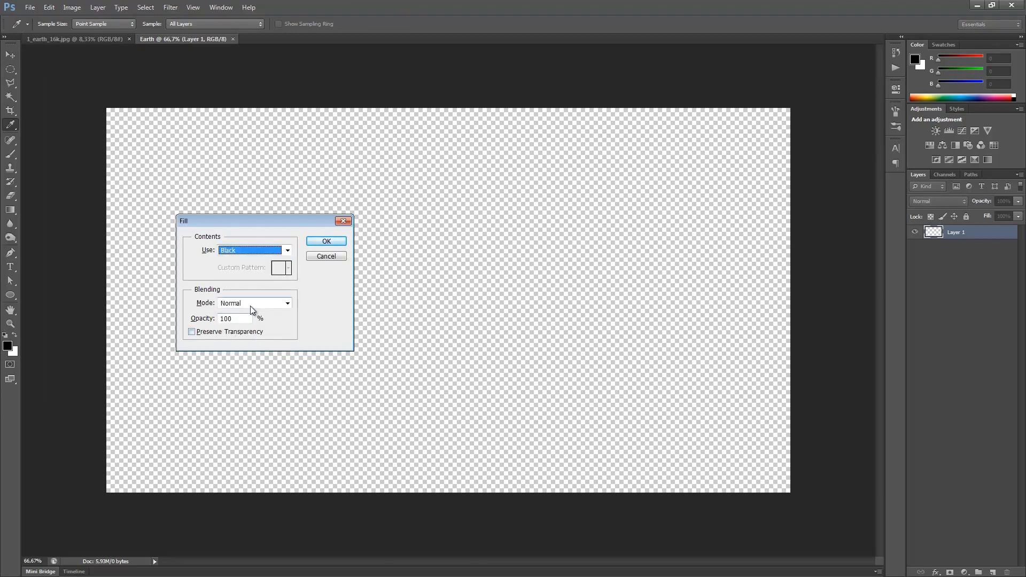
left_click(317, 241)
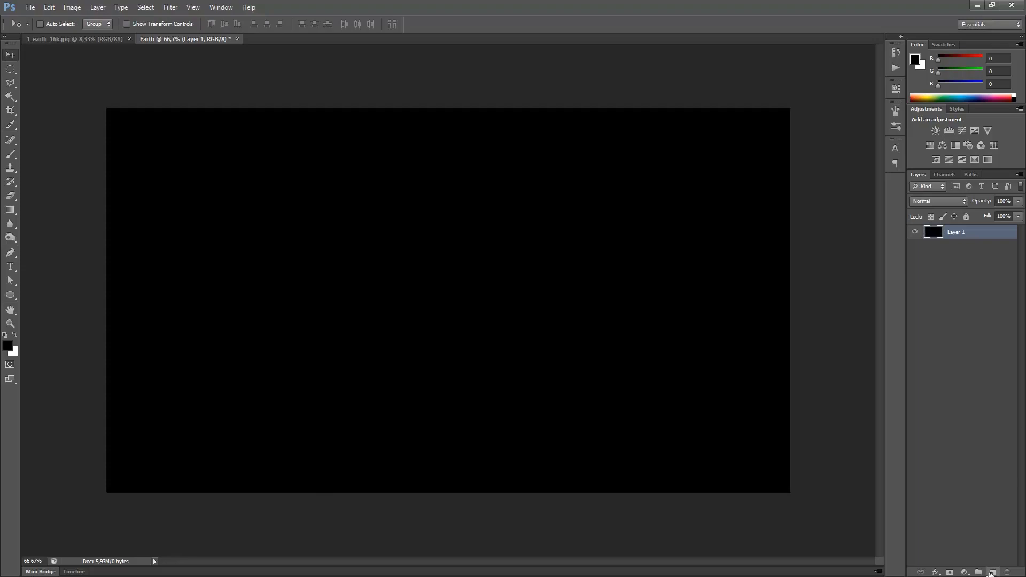
Step: Create a new layer above the black one and fill it with black as well
left_click(991, 573)
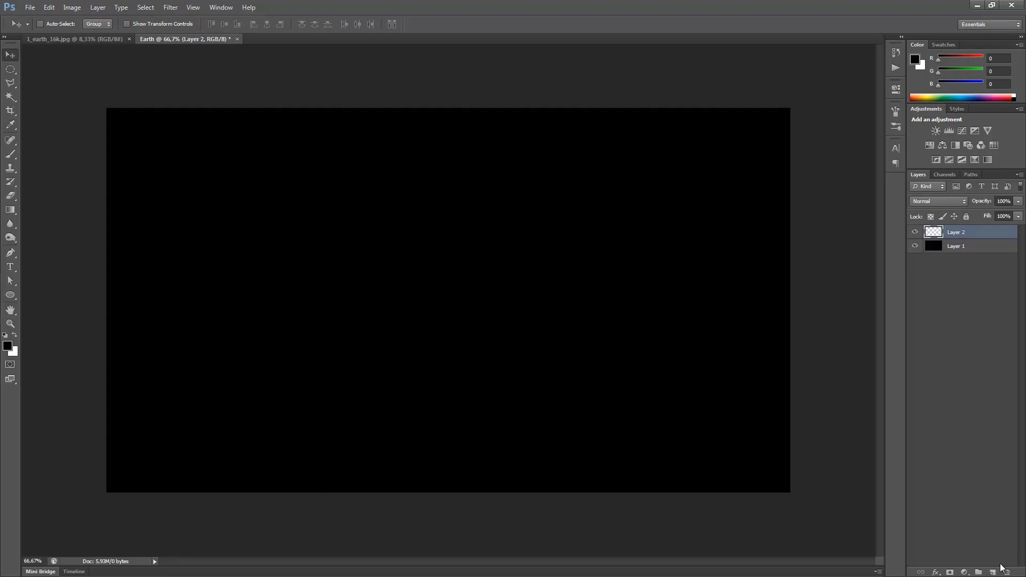
key("shift+F5")
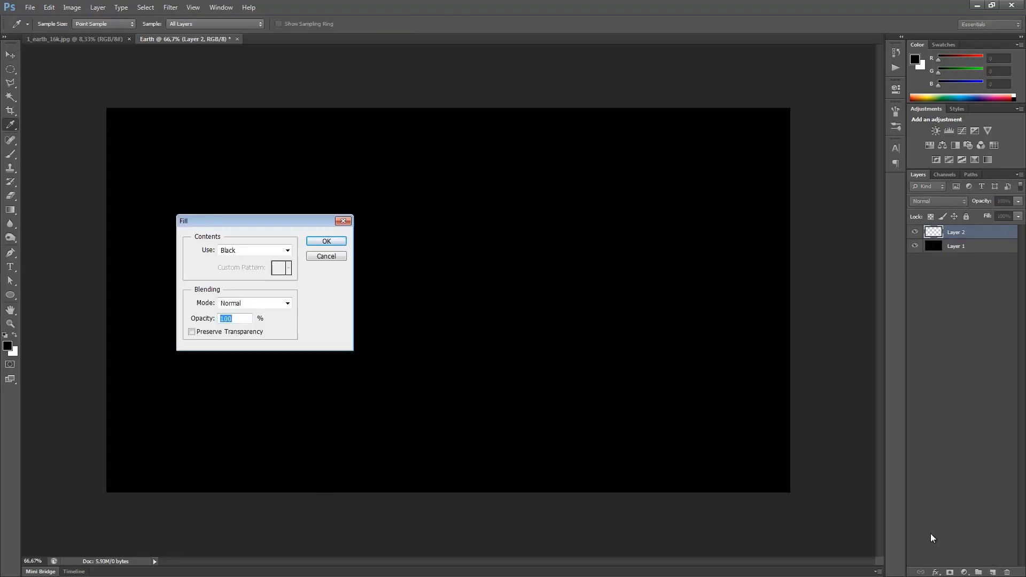
key("Return")
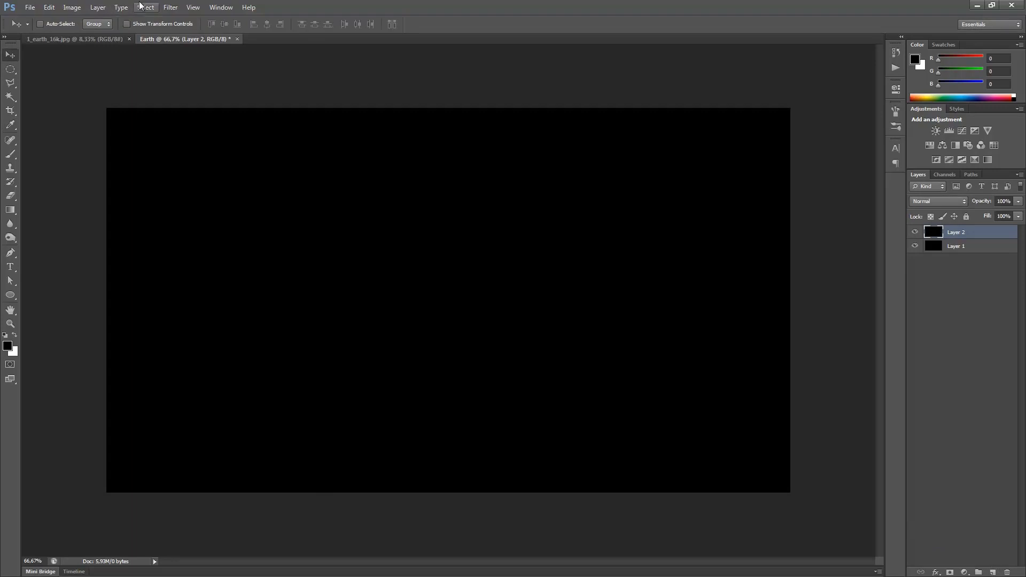
Step: Add 10% monochromatic noise with Gaussian distribution to the new black layer
left_click(170, 7)
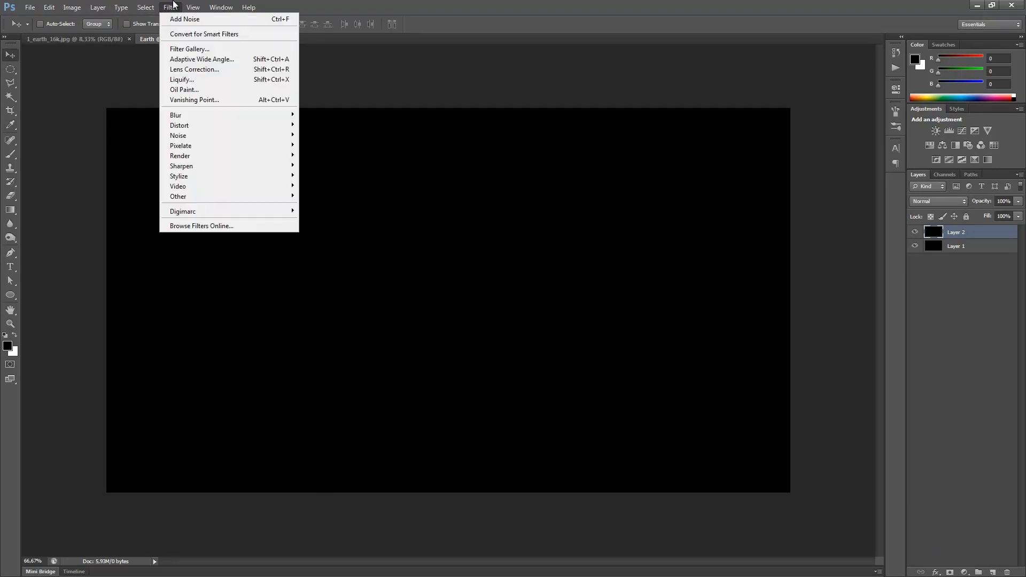
mouse_move(228, 140)
left_click(323, 135)
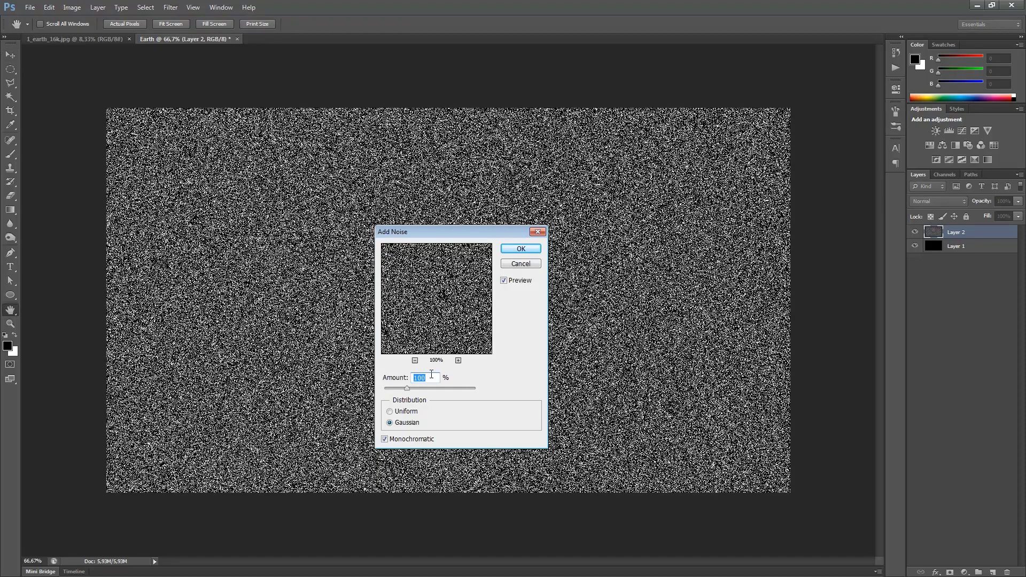
type("10")
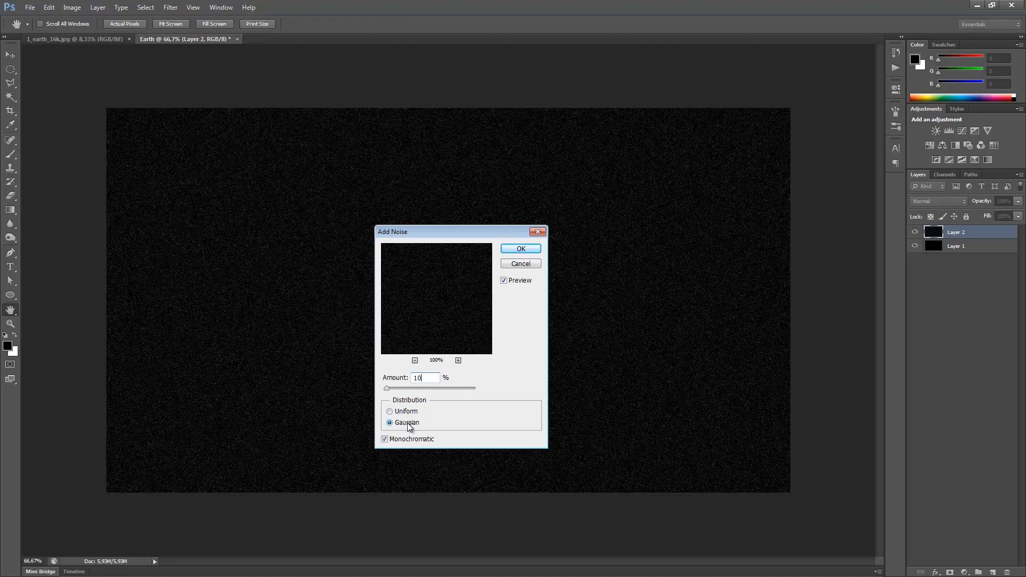
left_click(519, 255)
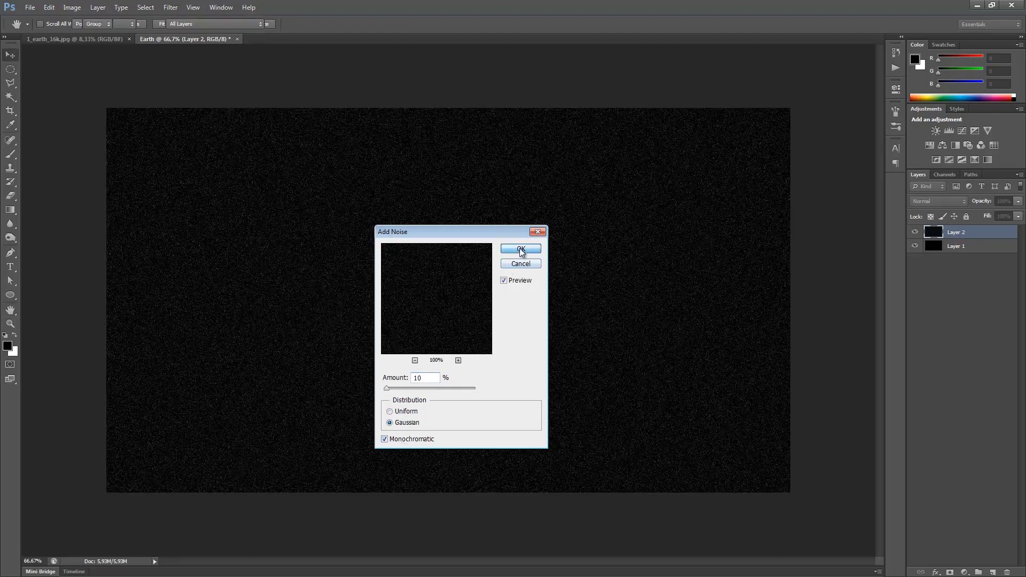
Step: Apply Levels to the noise layer, raising the black input level and brightening the midtones to leave only sparse tiny stars
left_click(69, 7)
mouse_move(85, 36)
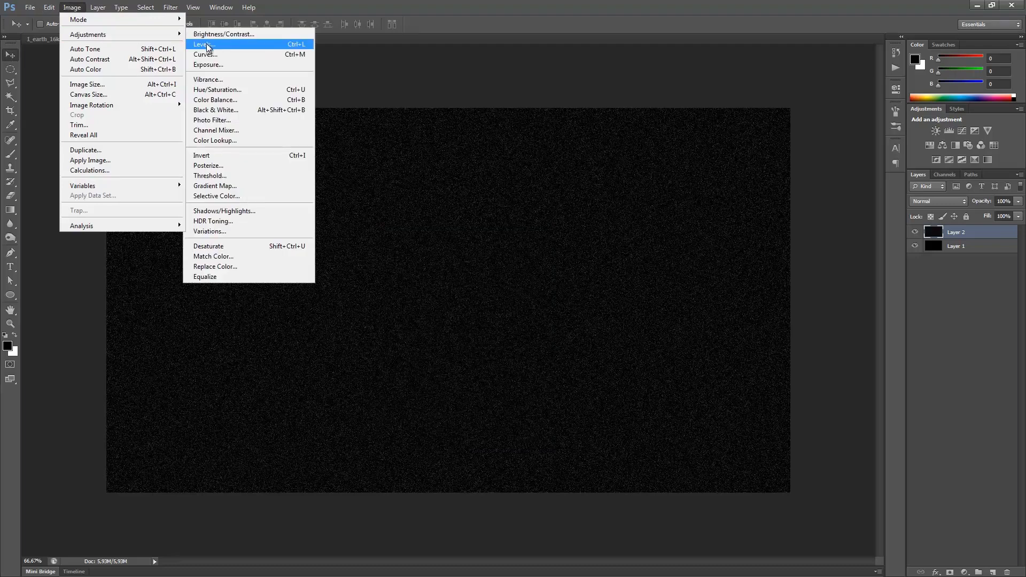
left_click(208, 47)
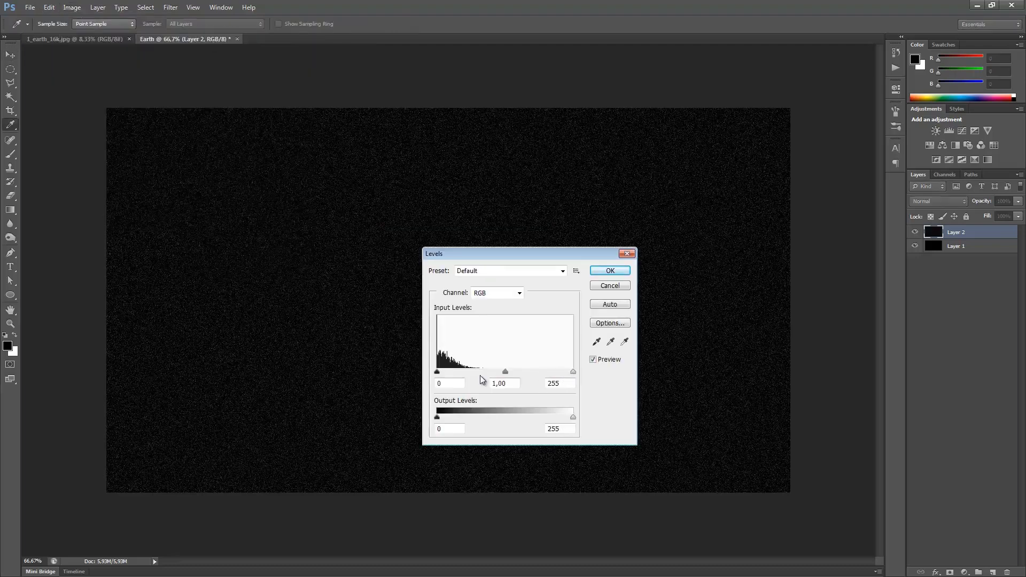
left_click_drag(437, 371, 512, 374)
left_click(465, 374)
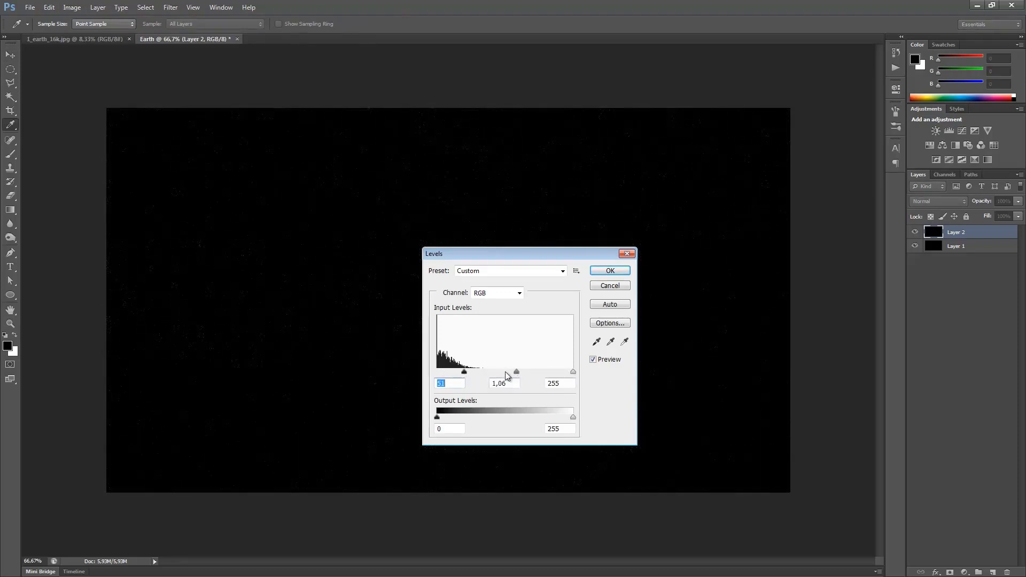
left_click(508, 373)
left_click_drag(485, 254, 633, 215)
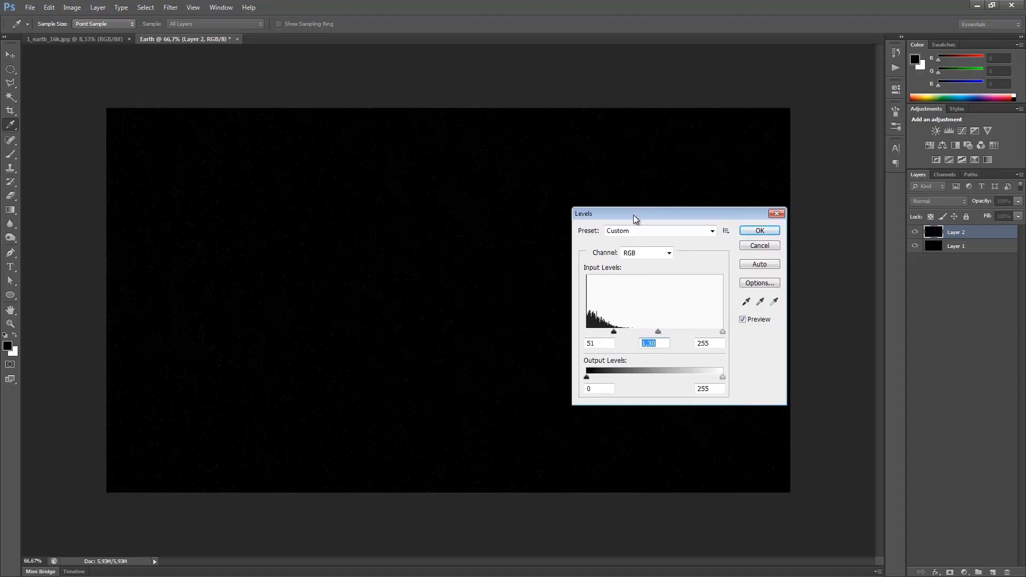
left_click_drag(614, 332, 610, 333)
left_click(610, 333)
left_click(660, 332)
left_click(757, 233)
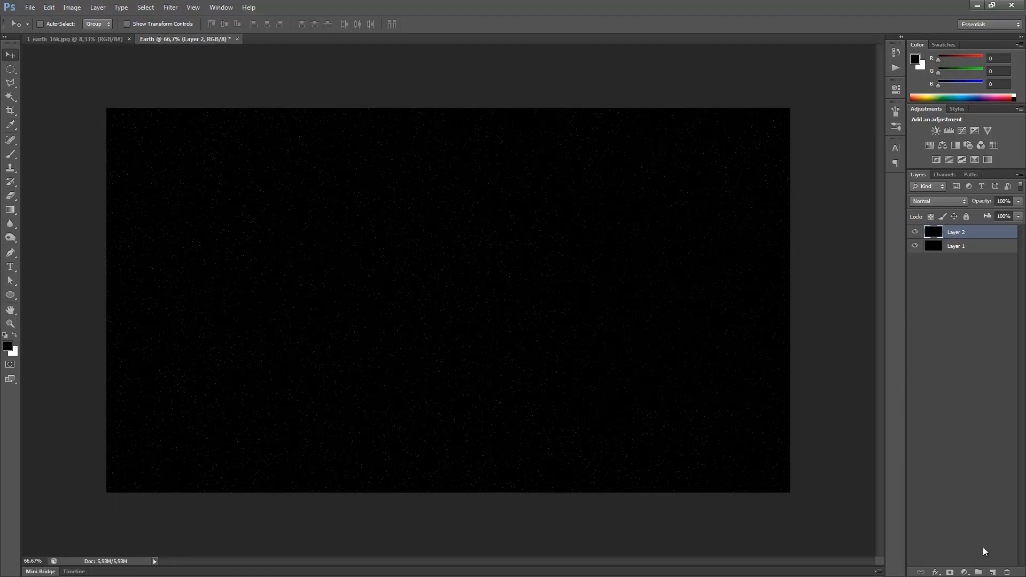
Step: Add a new layer above the noise layer and name it "Large stars"
left_click(992, 572)
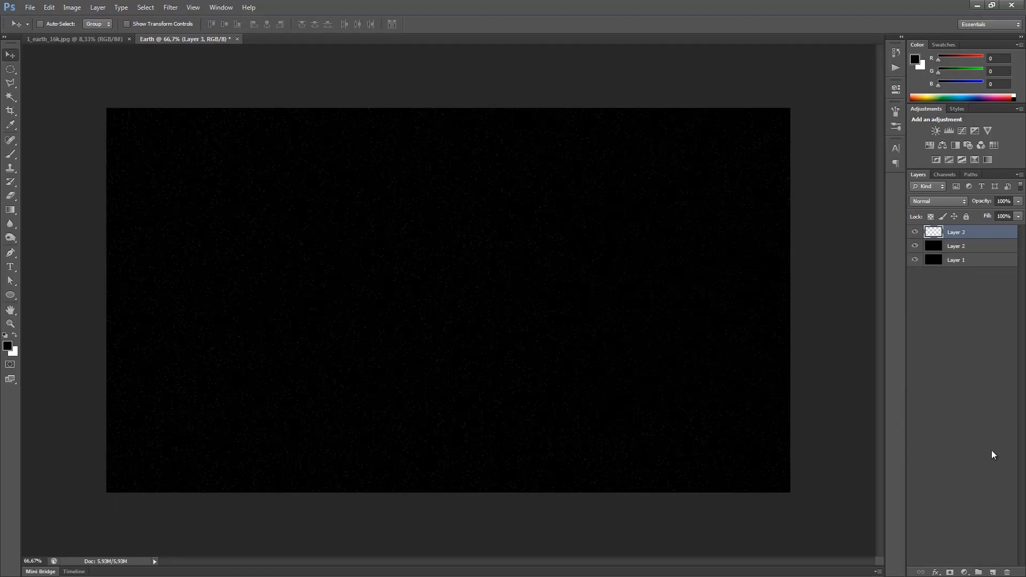
double_click(956, 233)
type("Large stars")
key("Return")
Step: Rename the noise layer "Small starts" and the black base layer "BG"
double_click(962, 247)
type("Small")
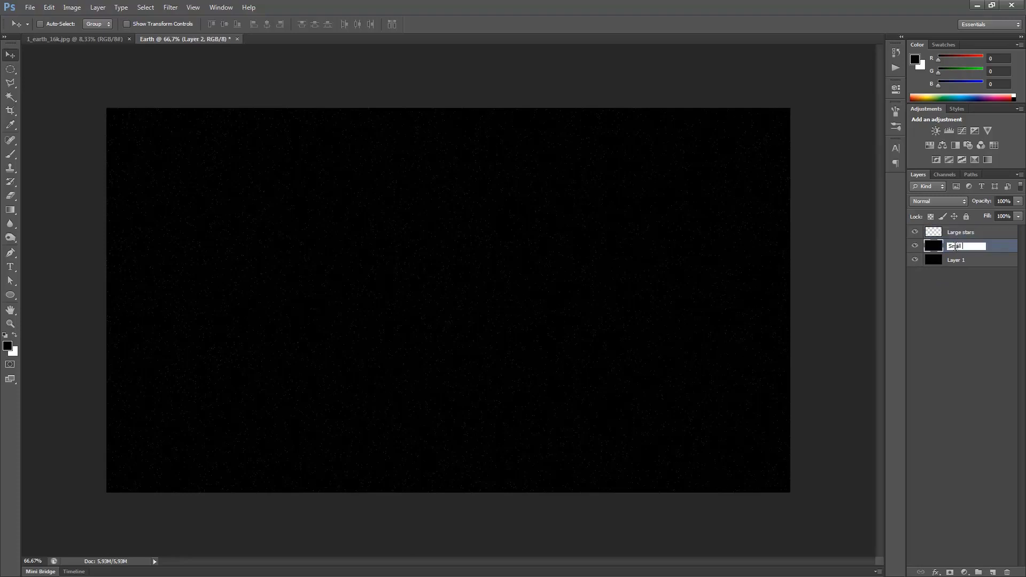
type(" stars")
key("Return")
double_click(955, 260)
type("BG")
key("Return")
Step: Fill the Large stars layer with black and reapply the last Add Noise filter to it
left_click(960, 234)
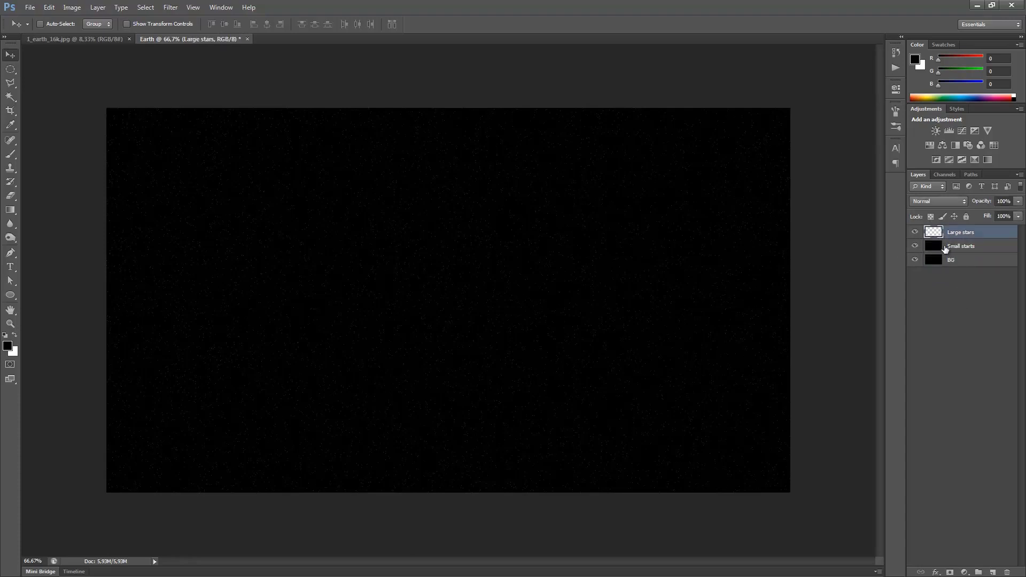
key("shift+F5")
key("Return")
left_click(171, 7)
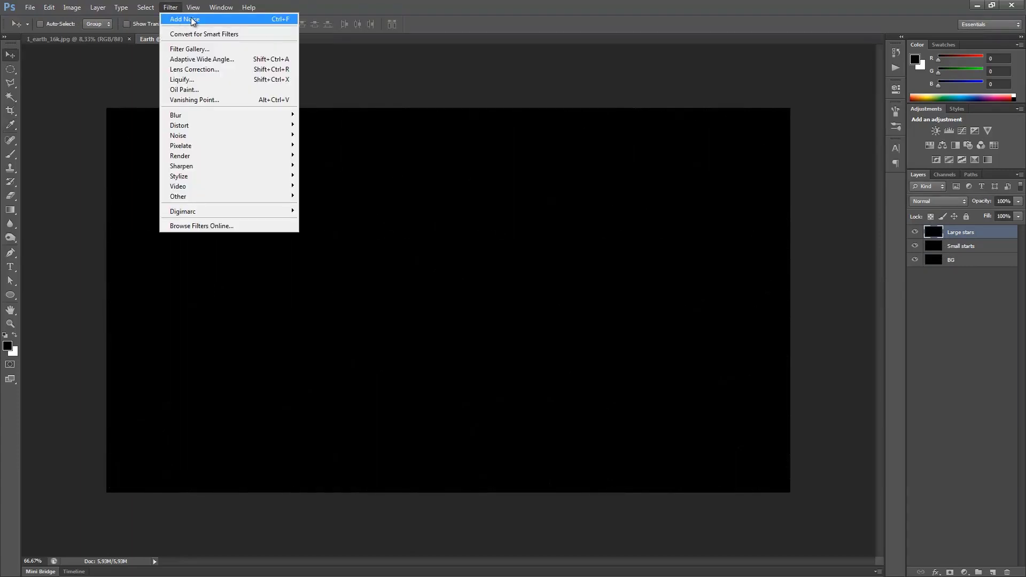
left_click(193, 21)
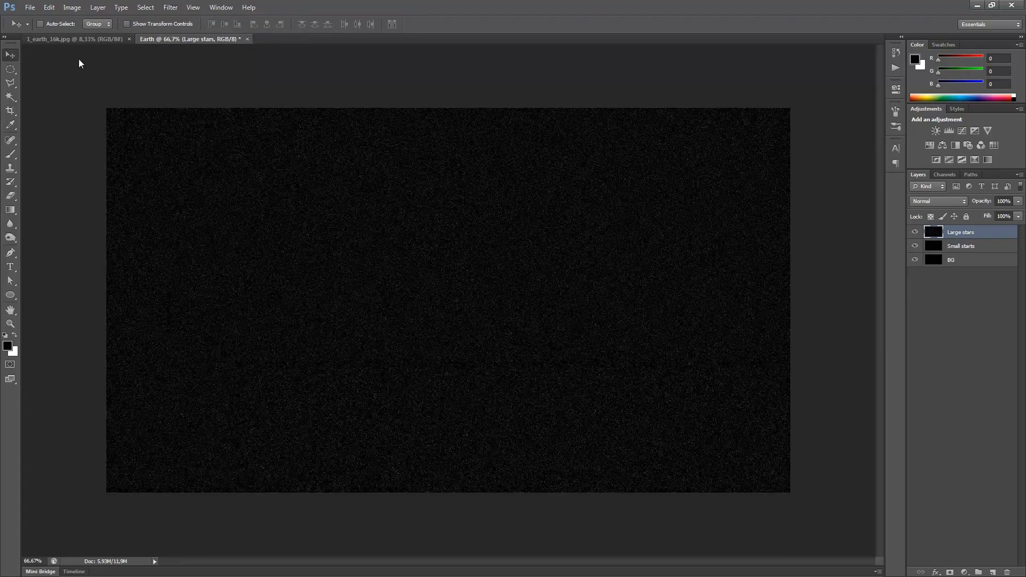
Step: Soften the noise on the Large stars layer with a Gaussian Blur
left_click(170, 7)
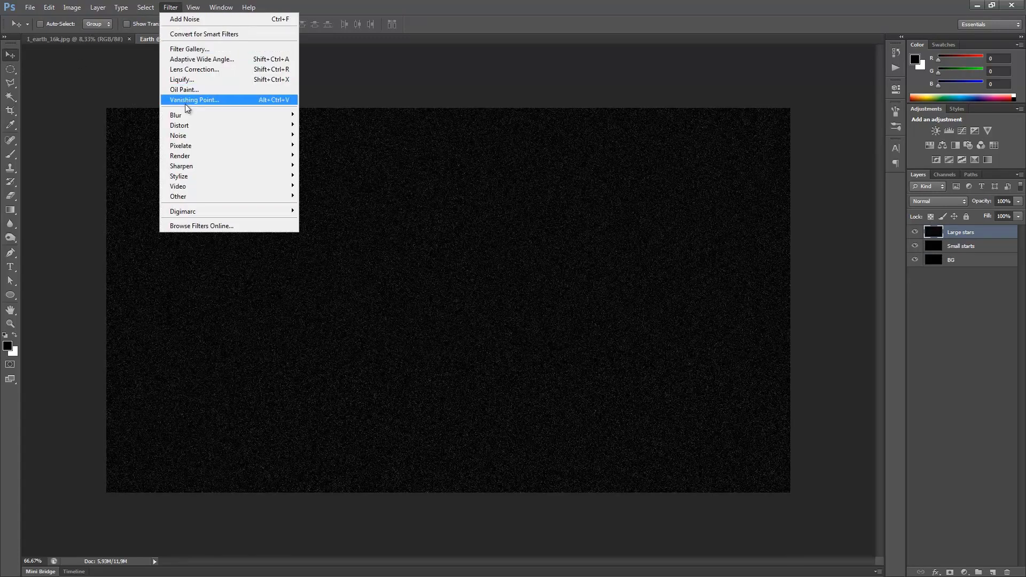
mouse_move(181, 117)
left_click(337, 192)
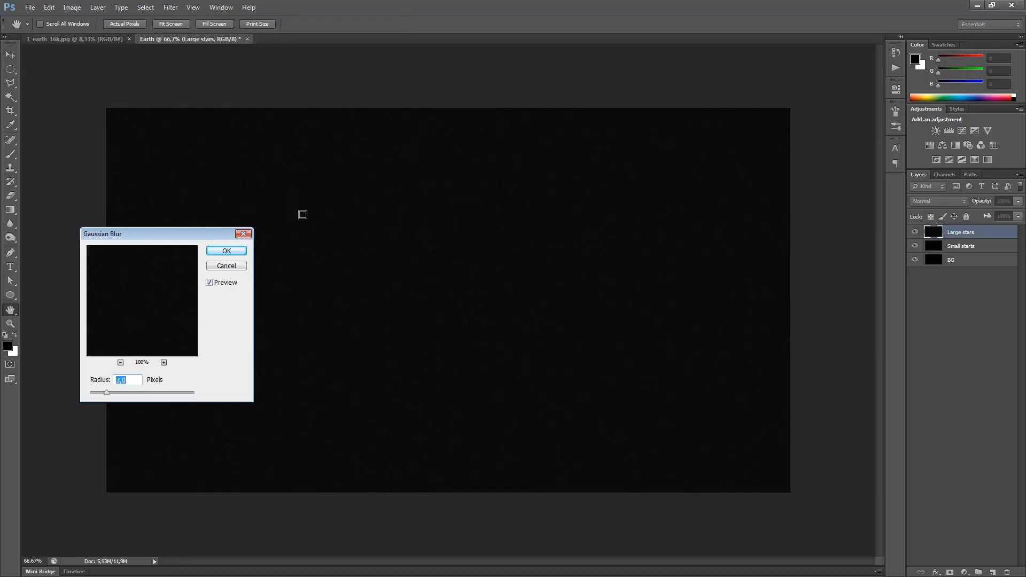
left_click_drag(179, 239, 716, 240)
type("12")
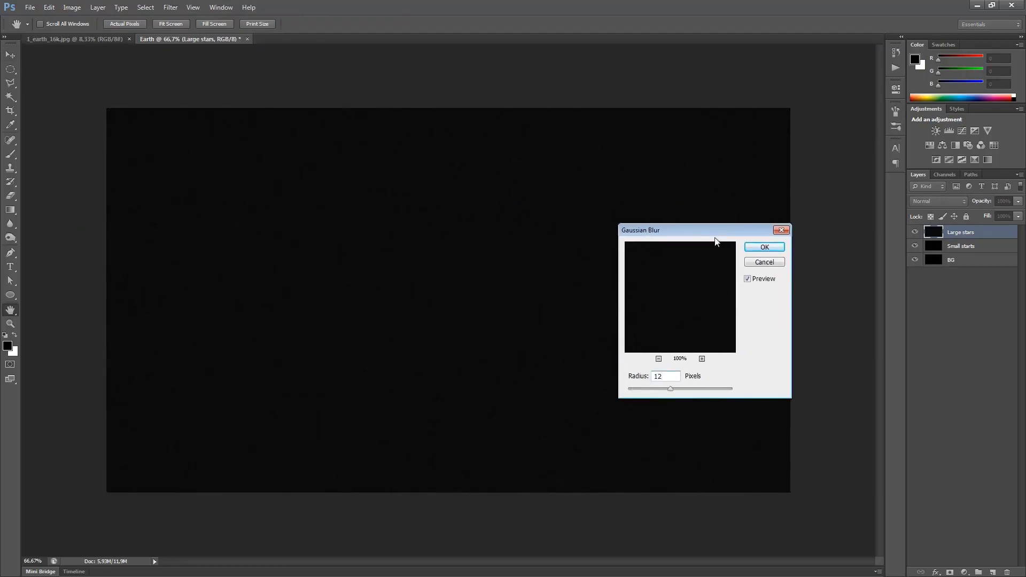
double_click(670, 380)
left_click(765, 247)
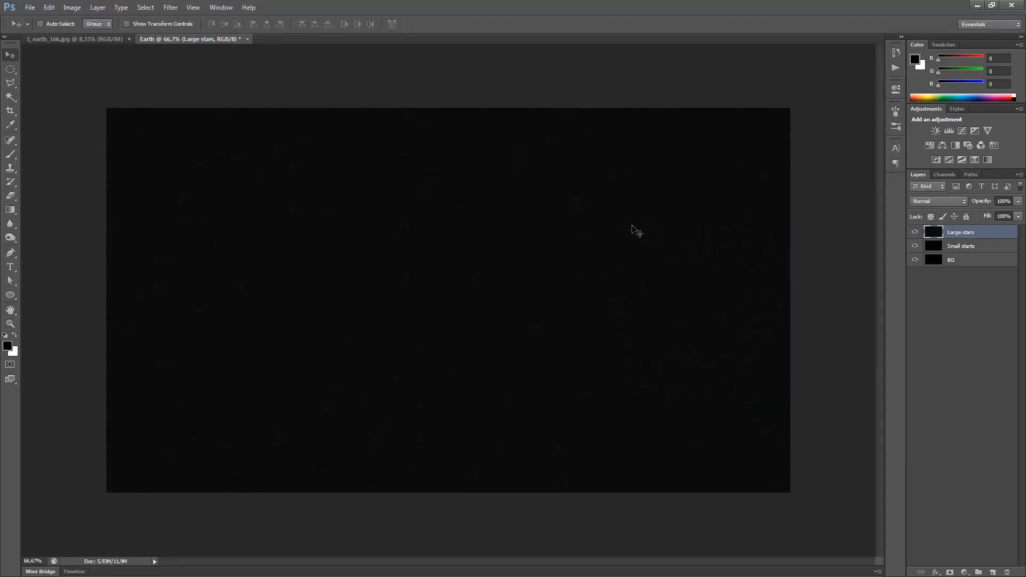
Step: Apply Levels to the Large stars layer, raising the black input level and strongly lowering the white one to bring out scattered larger stars
left_click(72, 10)
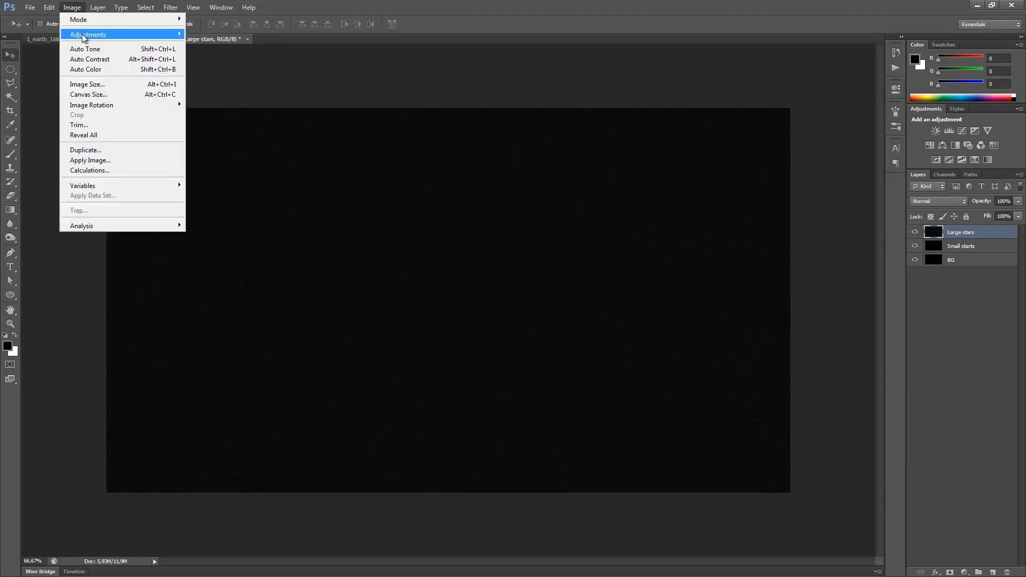
mouse_move(88, 34)
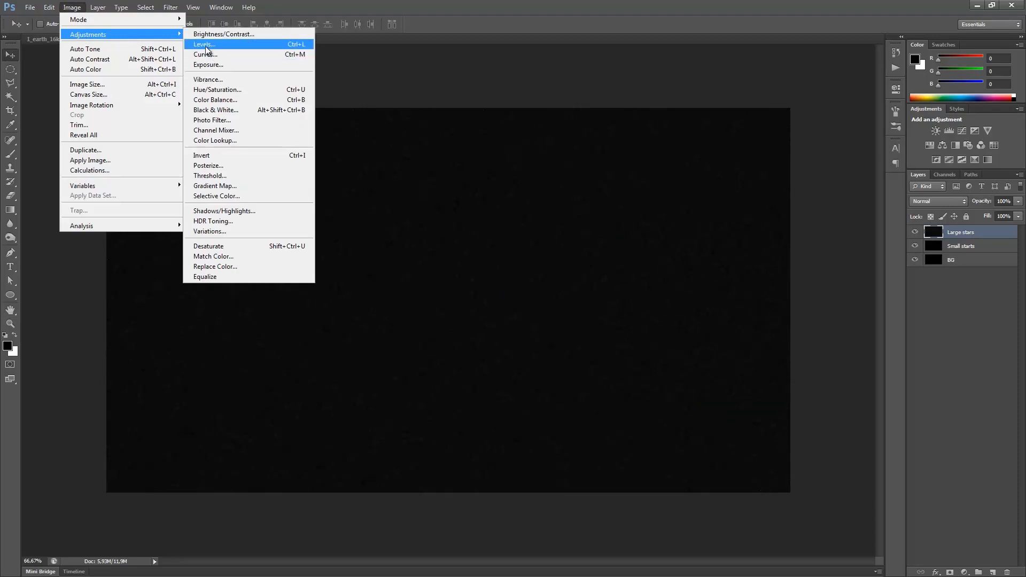
left_click(235, 45)
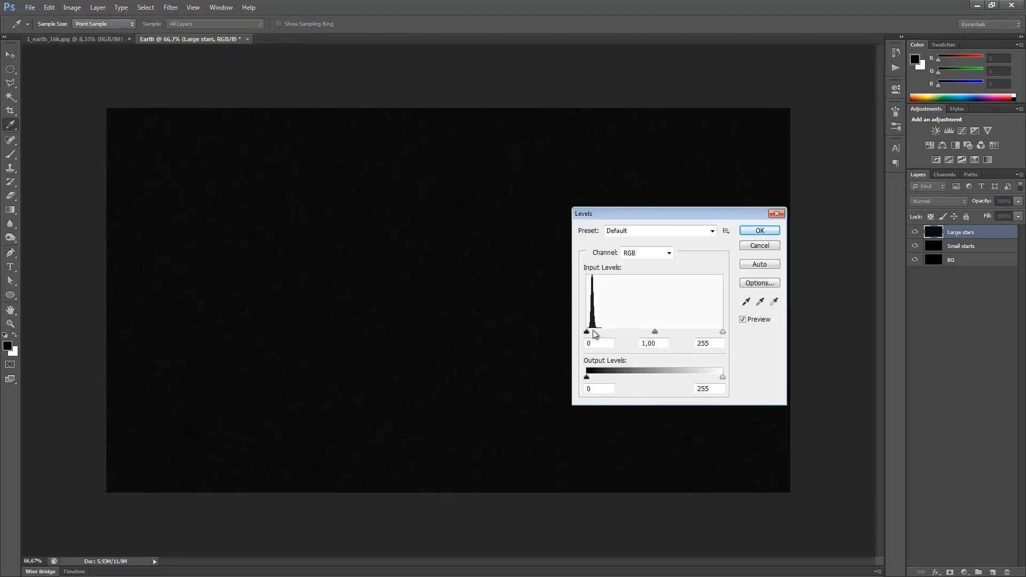
mouse_move(587, 332)
left_mouse_down()
mouse_move(598, 333)
mouse_move(589, 333)
left_mouse_up()
left_click_drag(723, 332, 596, 332)
left_click(594, 333)
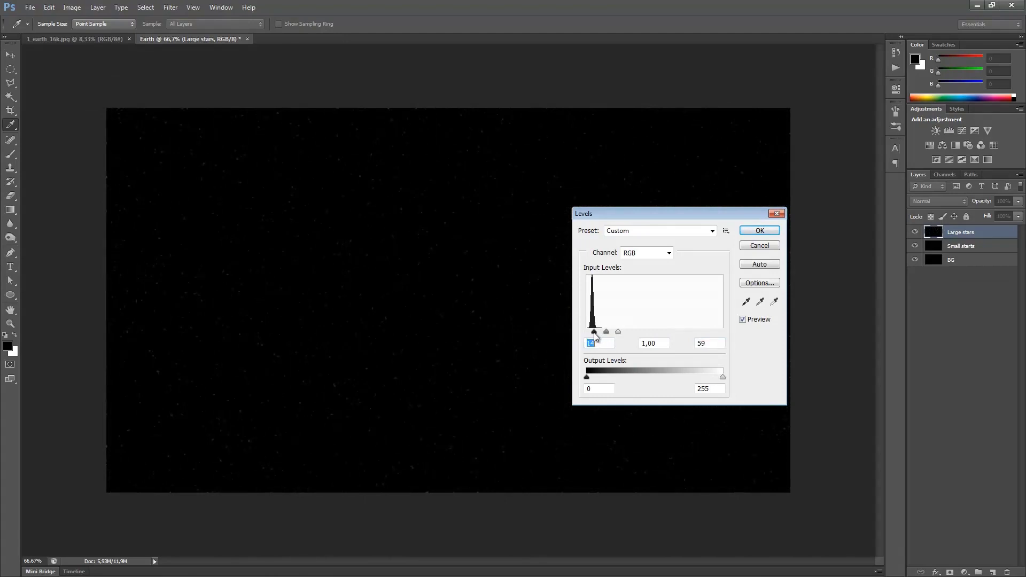
mouse_move(594, 332)
left_mouse_down()
mouse_move(609, 335)
mouse_move(596, 334)
left_mouse_up()
left_click(603, 339)
left_click(760, 230)
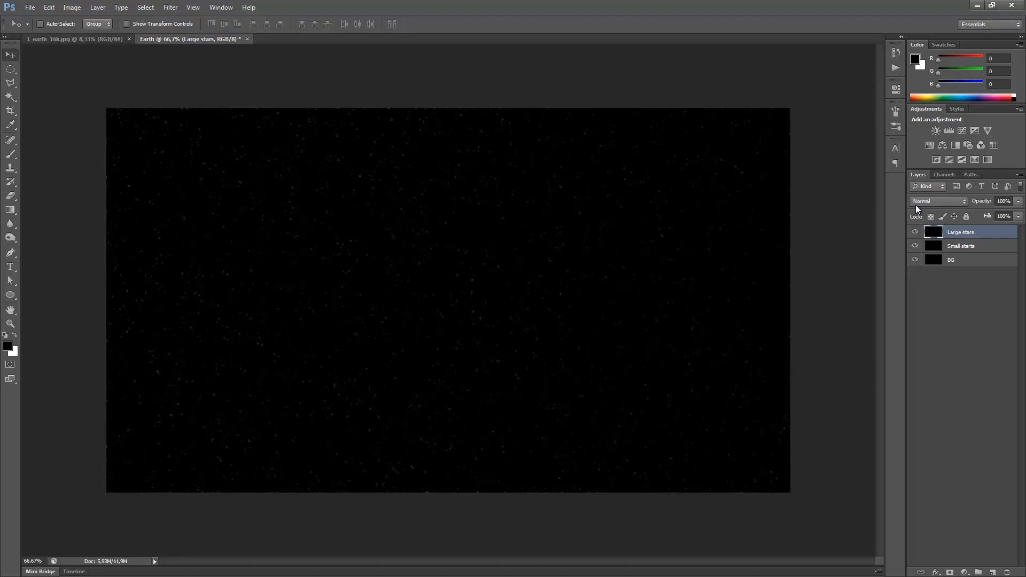
Step: Set the blend mode of the Large stars layer to Screen
left_click(938, 202)
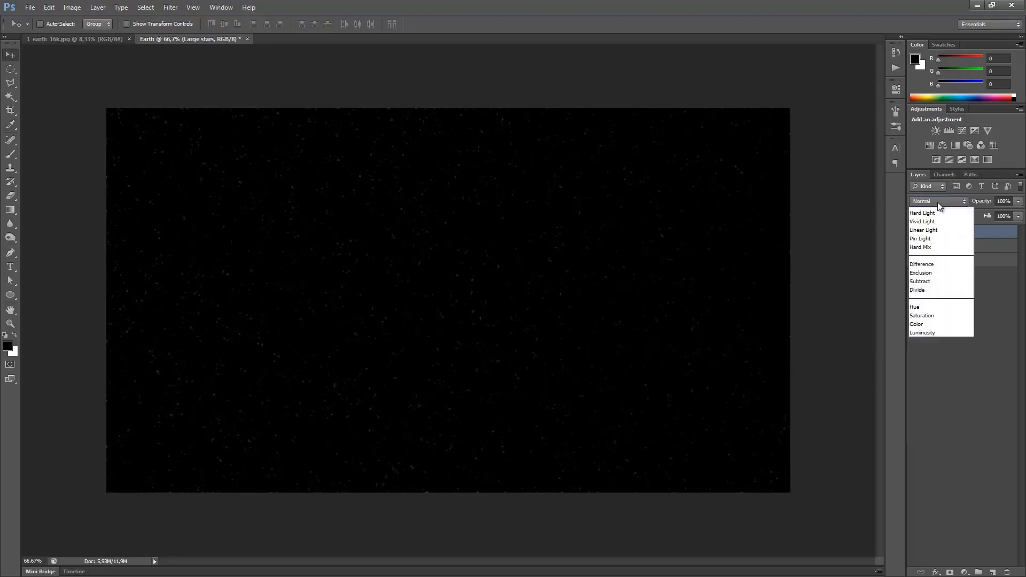
left_click(916, 297)
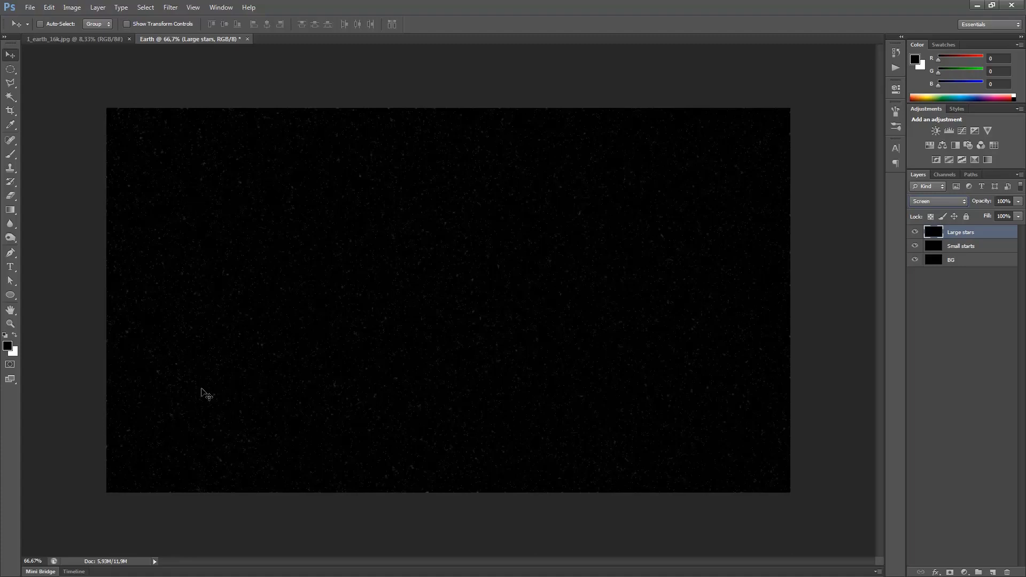
Step: Add a new layer and, using an Elliptical Marquee with a 200 px feather, select everything outside a large ellipse nearly filling the canvas
left_click(992, 572)
left_click_drag(10, 69, 58, 79)
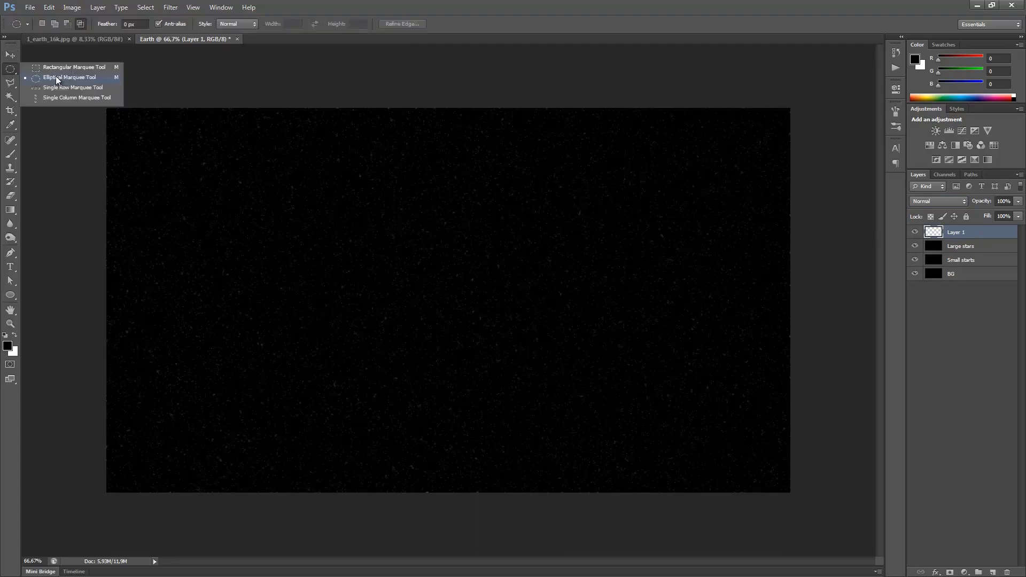
left_click_drag(79, 78, 79, 78)
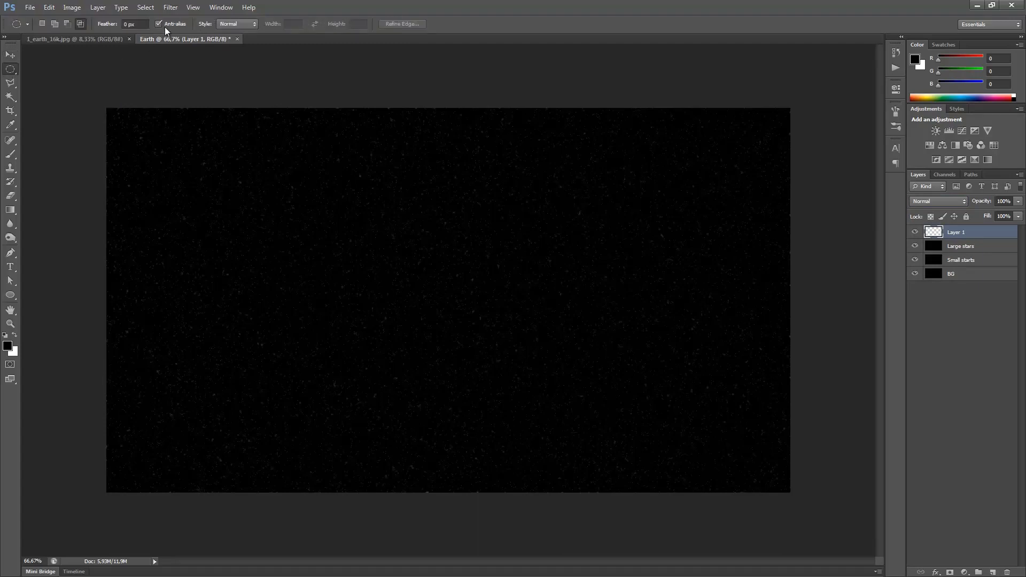
left_click(131, 25)
left_click_drag(111, 114, 780, 483)
key("ctrl+shift+i")
left_click(144, 7)
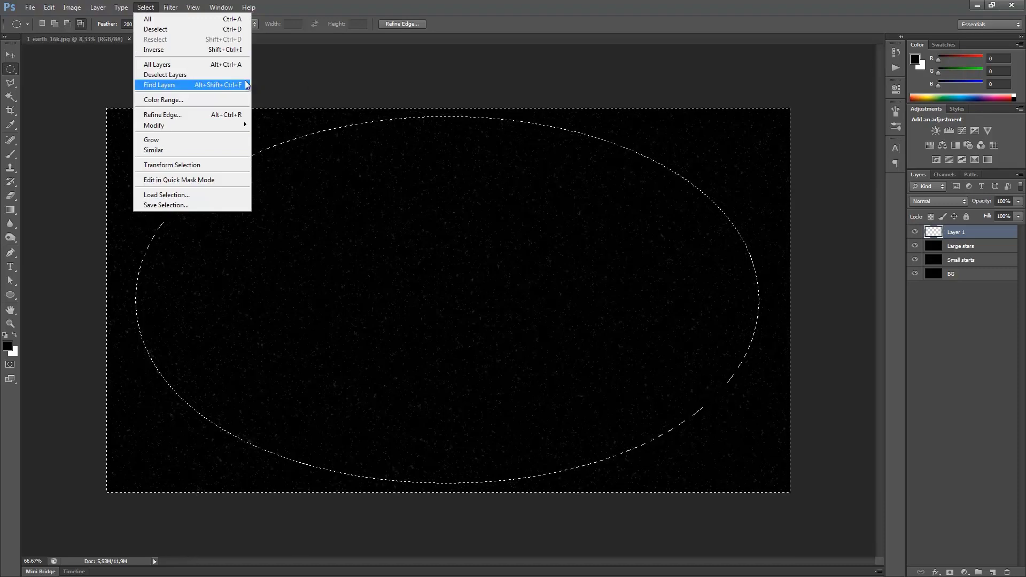
Step: Fill the selected outer area on the new layer with black at 100% fill opacity, deselect, and lower the layer's opacity to 75%
right_click(208, 257)
right_click(156, 186)
right_click(156, 186)
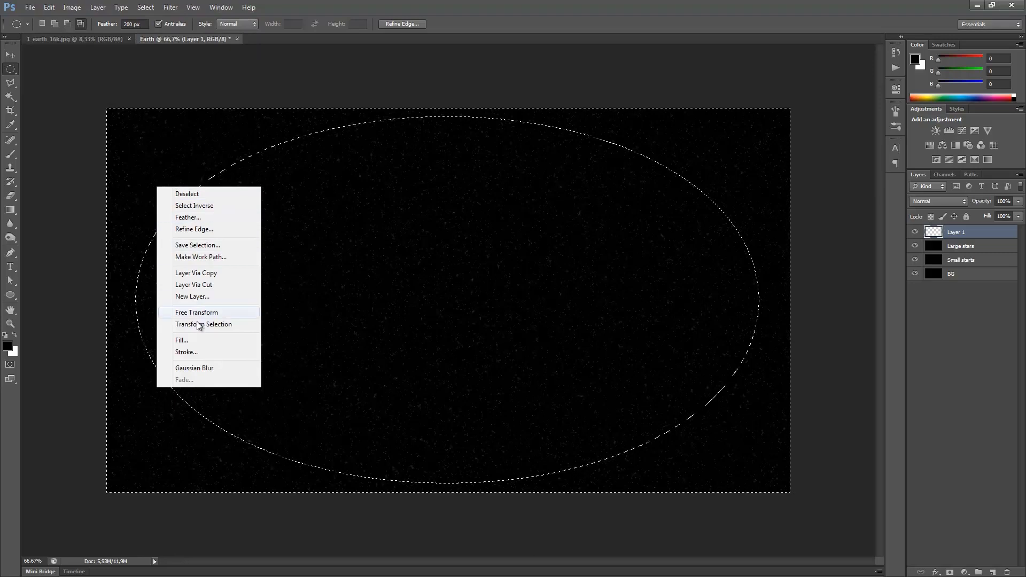
left_click(182, 340)
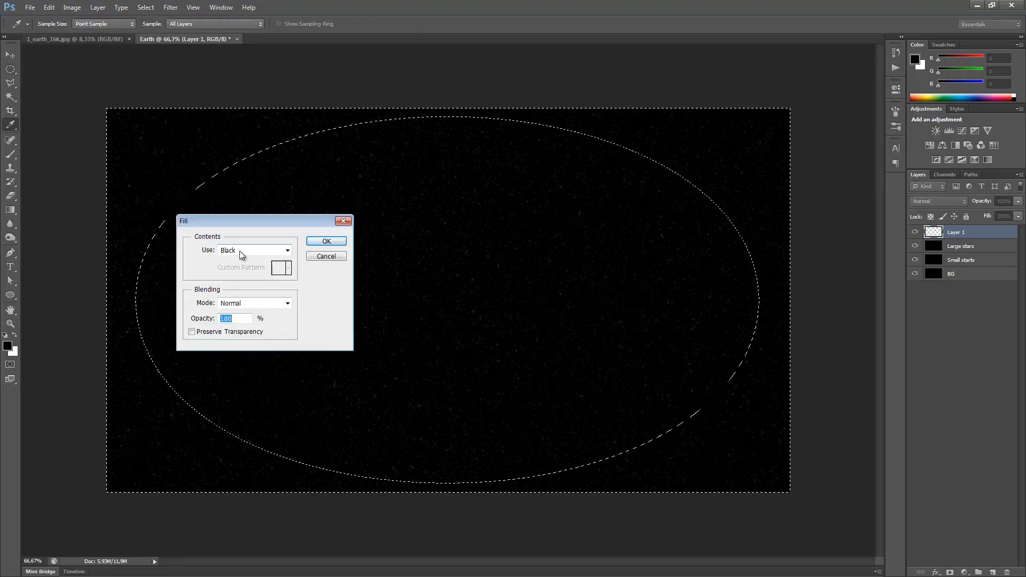
left_click(320, 244)
key("ctrl+d")
left_click(1017, 202)
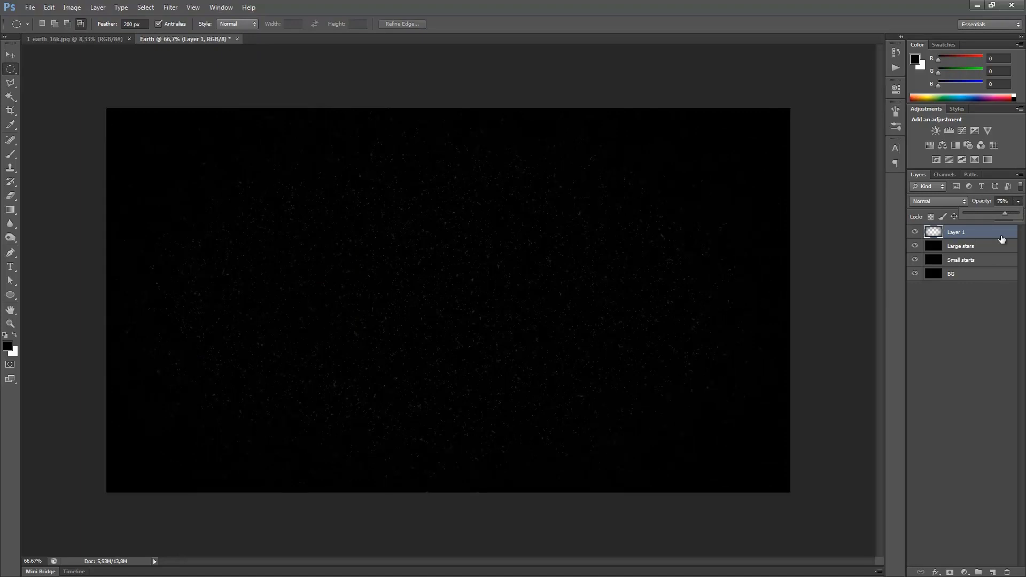
left_click(984, 339)
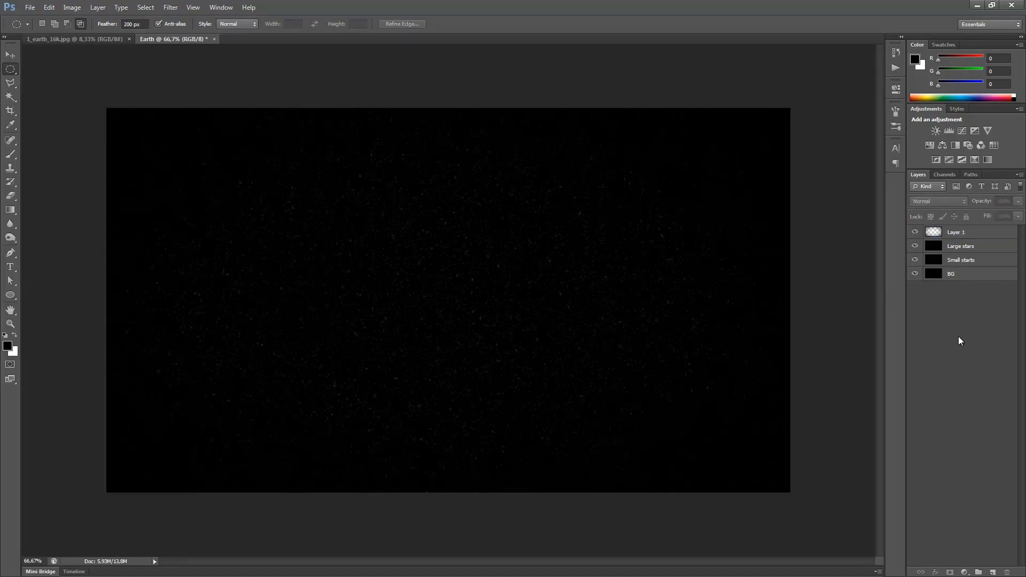
Step: With the Large stars layer hidden, add a layer mask to the Small starts layer and render Clouds on that mask
left_click(956, 261)
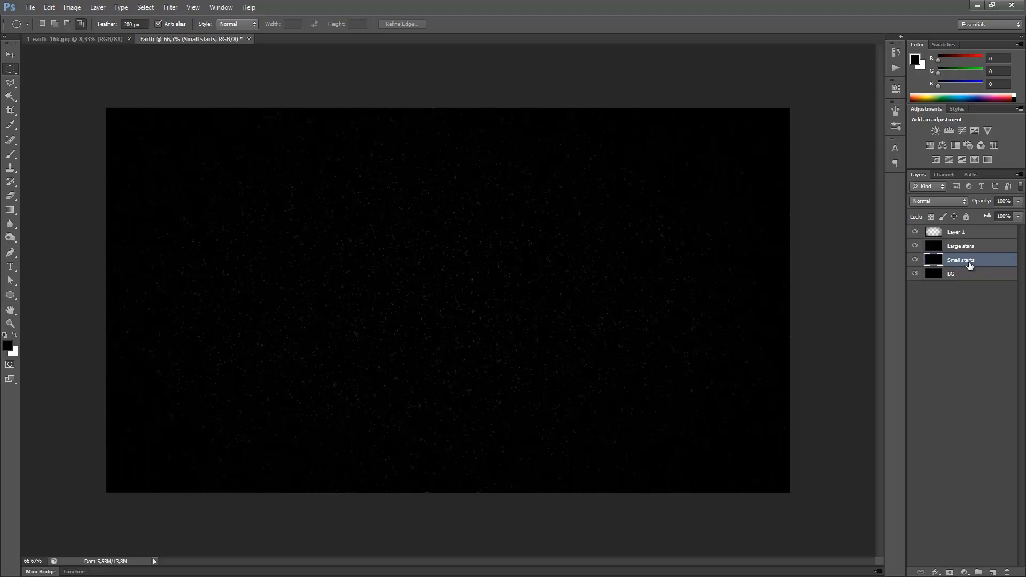
left_click(170, 6)
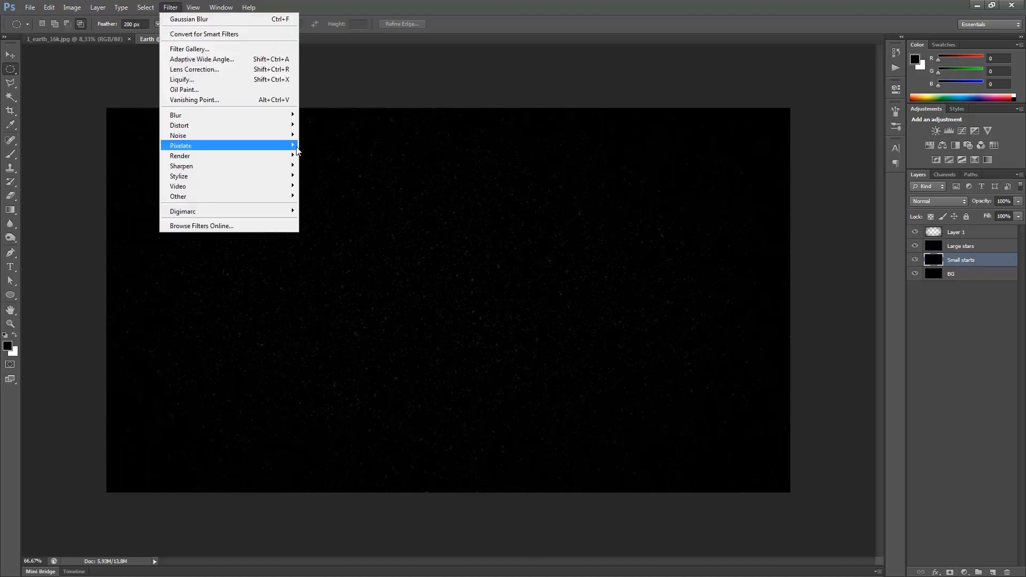
left_click(994, 310)
left_click(977, 261)
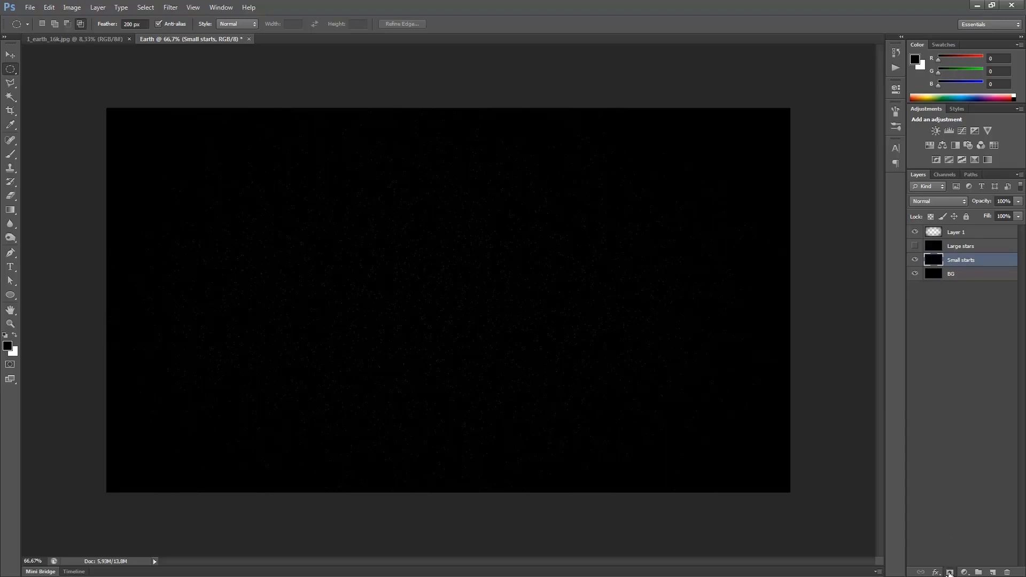
left_click(949, 572)
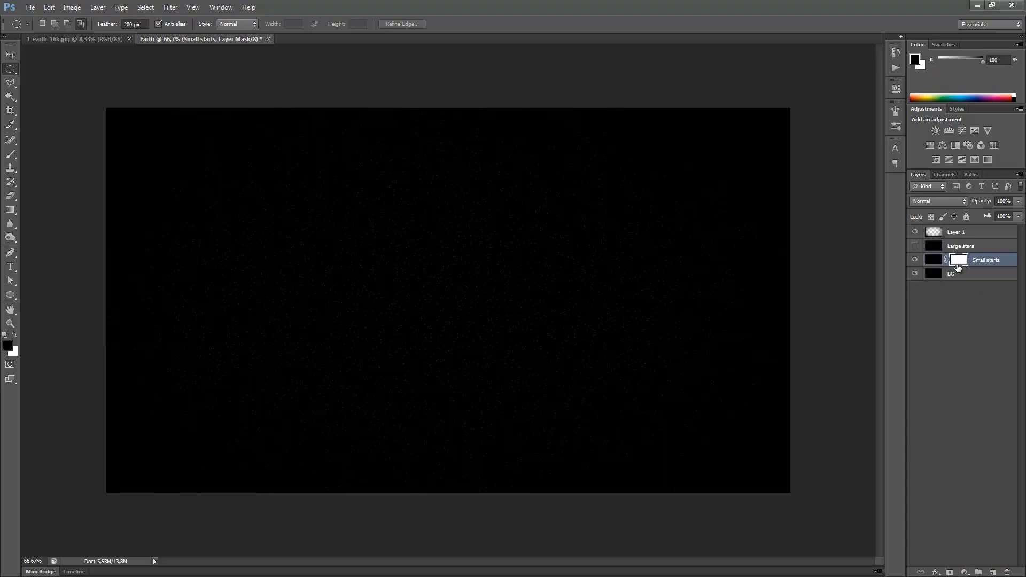
left_click(170, 8)
mouse_move(278, 155)
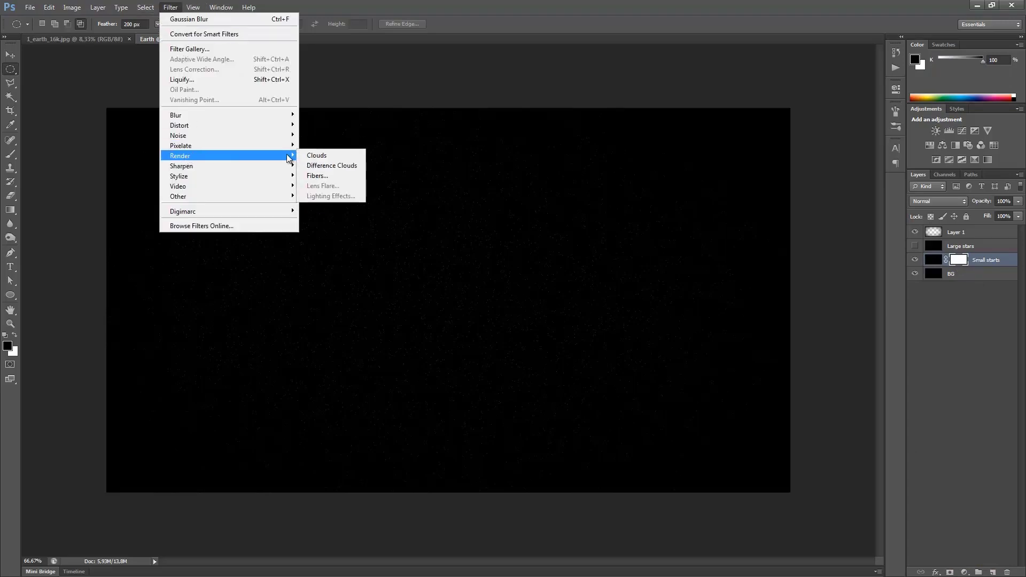
left_click(313, 156)
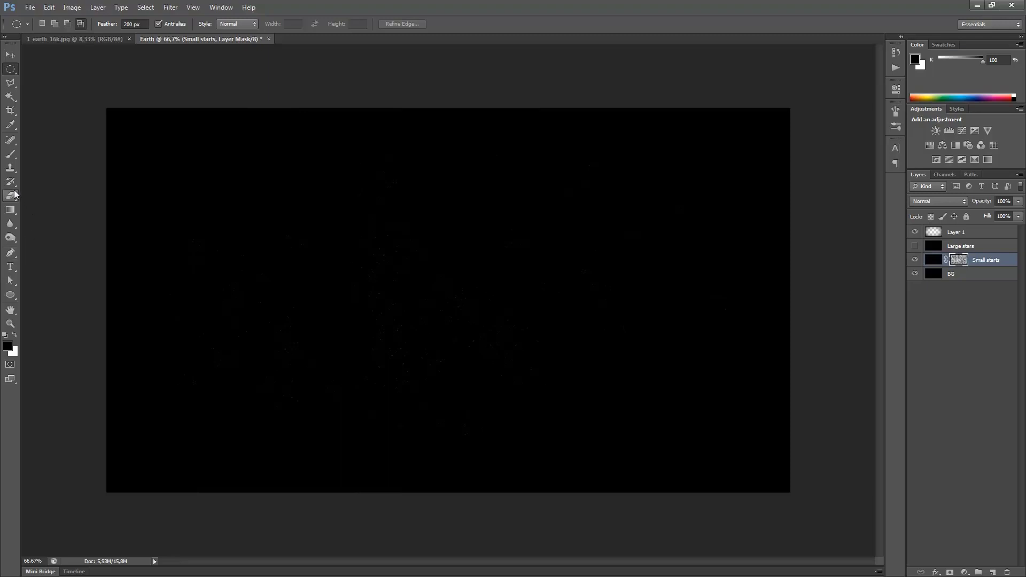
left_click(10, 154)
left_click(15, 334)
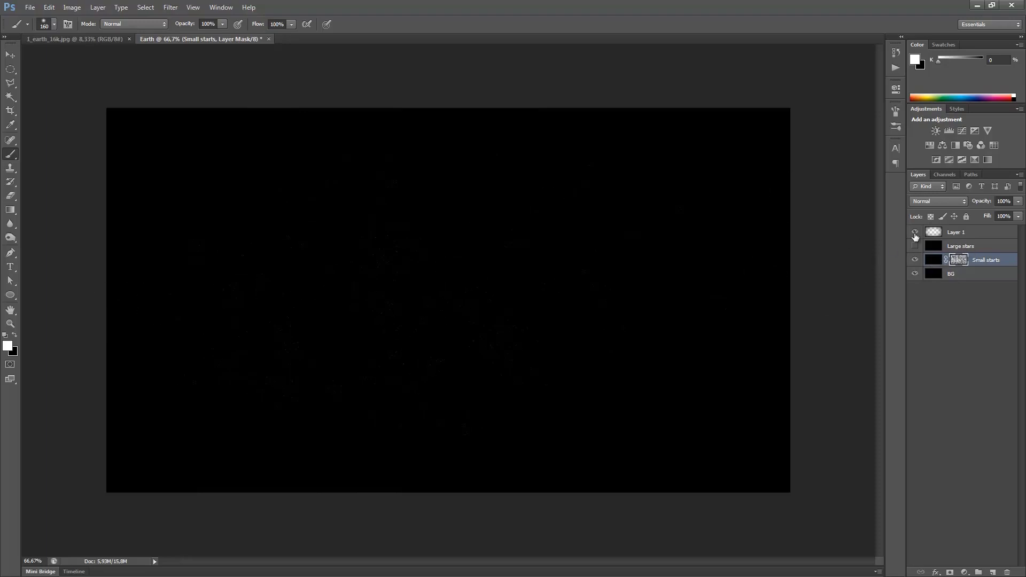
Step: Show the Large stars layer again and give it a layer mask rendered with Clouds
left_click(956, 247)
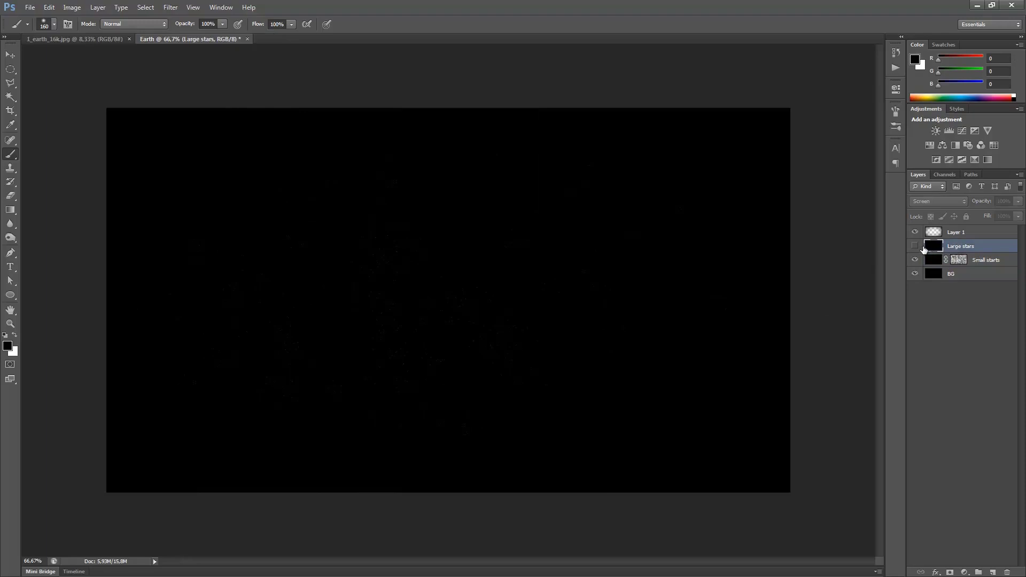
left_click(915, 247)
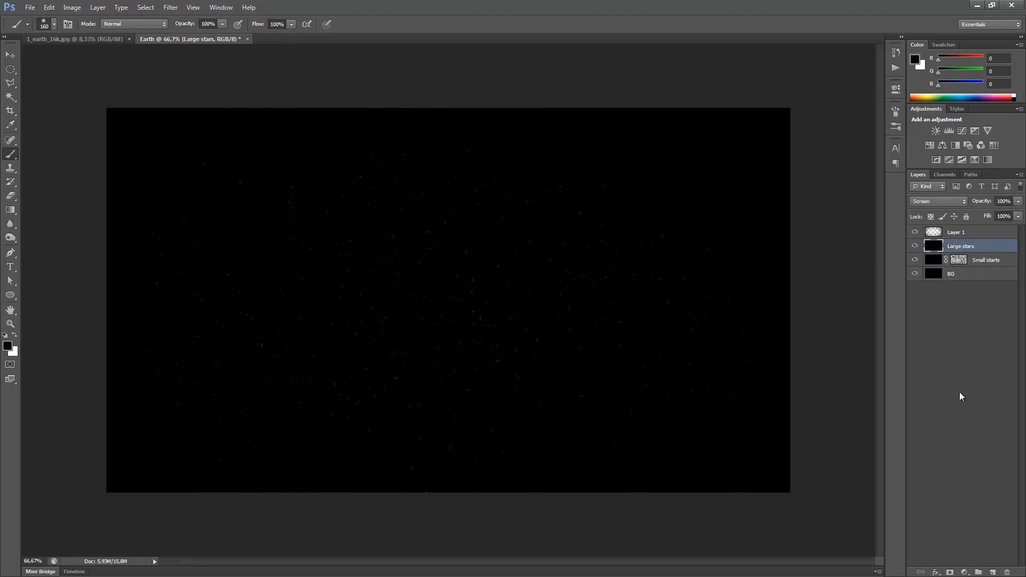
left_click(950, 572)
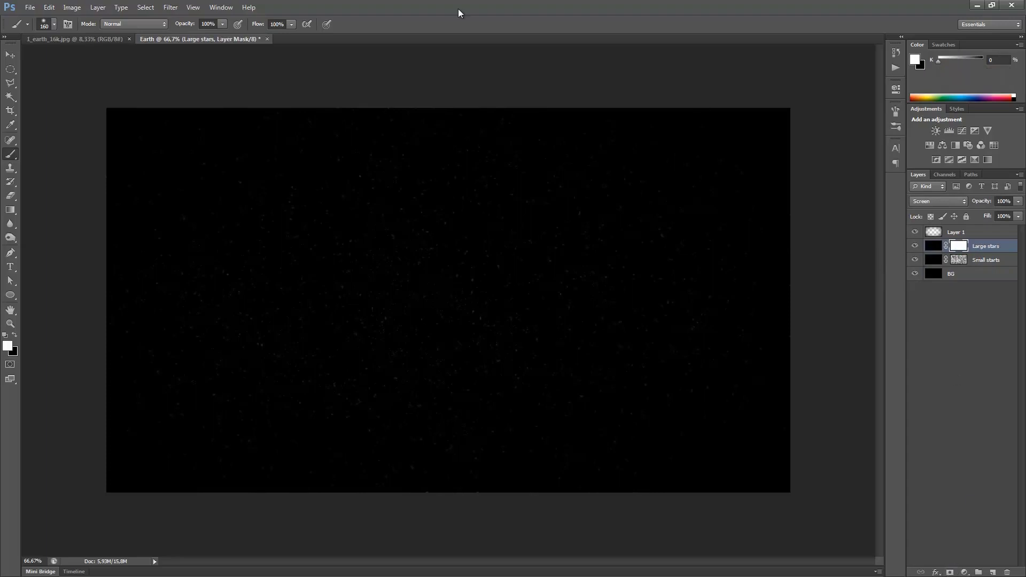
left_click(169, 8)
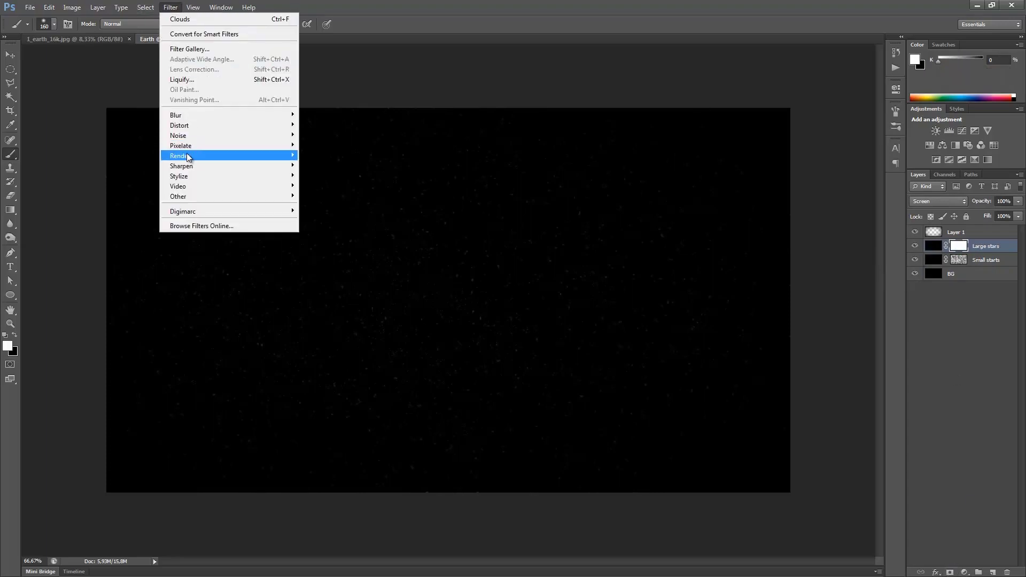
mouse_move(190, 156)
left_click(313, 155)
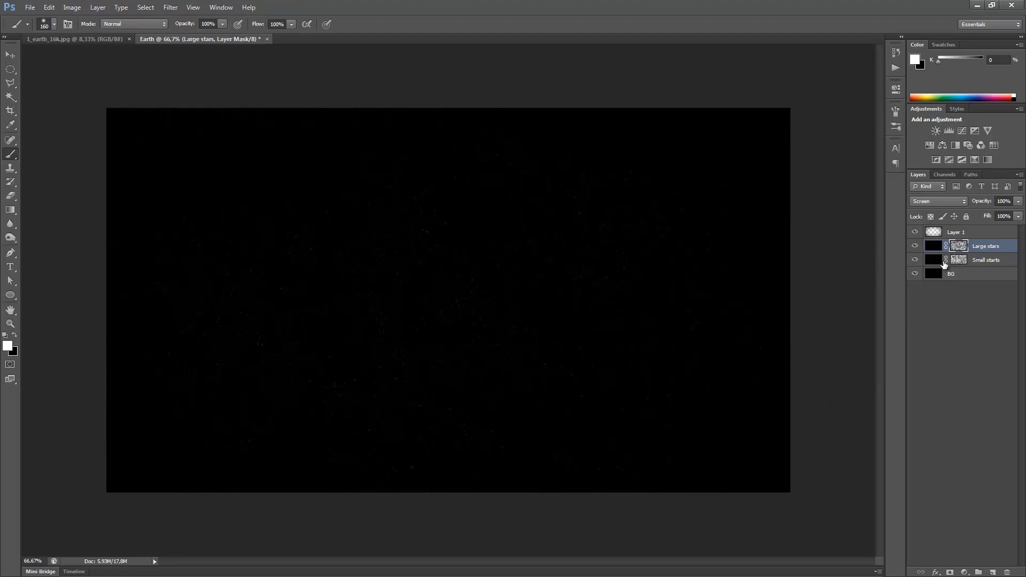
Step: Group the Large stars and Small starts layers and name the group Stars
left_click(982, 260, "shift")
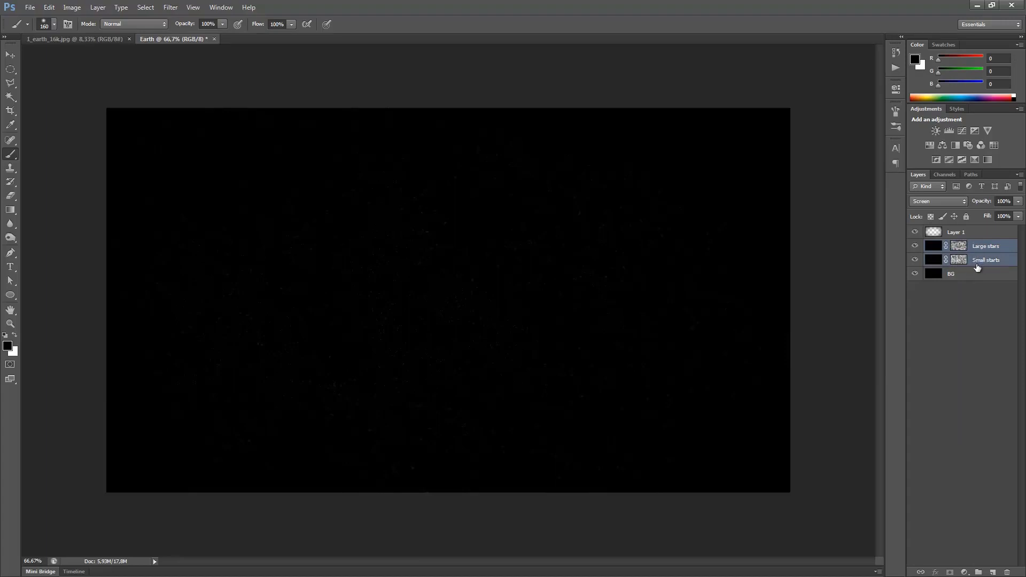
key("ctrl+g")
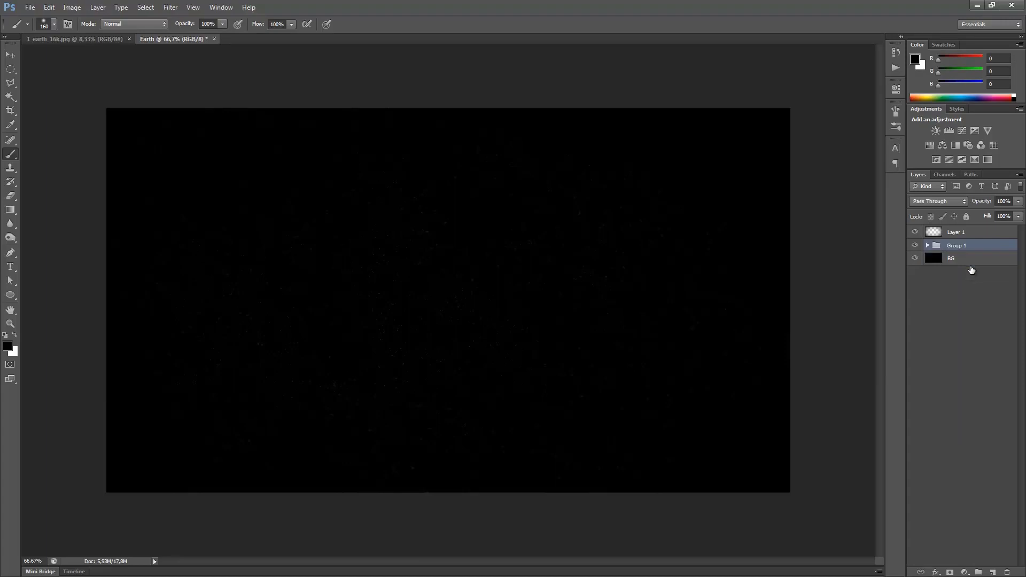
double_click(957, 246)
type("Stars")
key("Return")
Step: Duplicate the Stars group under the default copy name
right_click(954, 249)
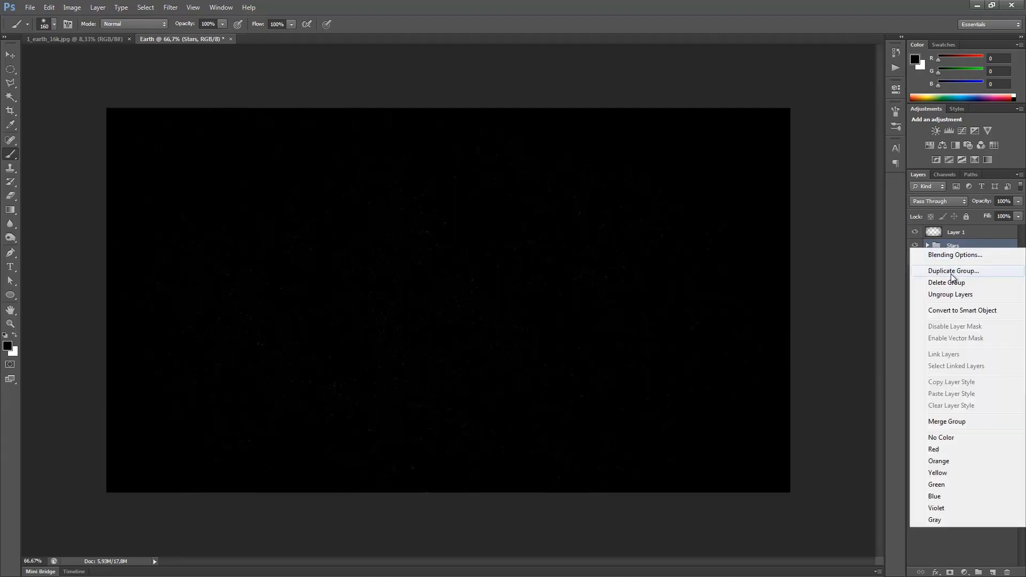
left_click(950, 272)
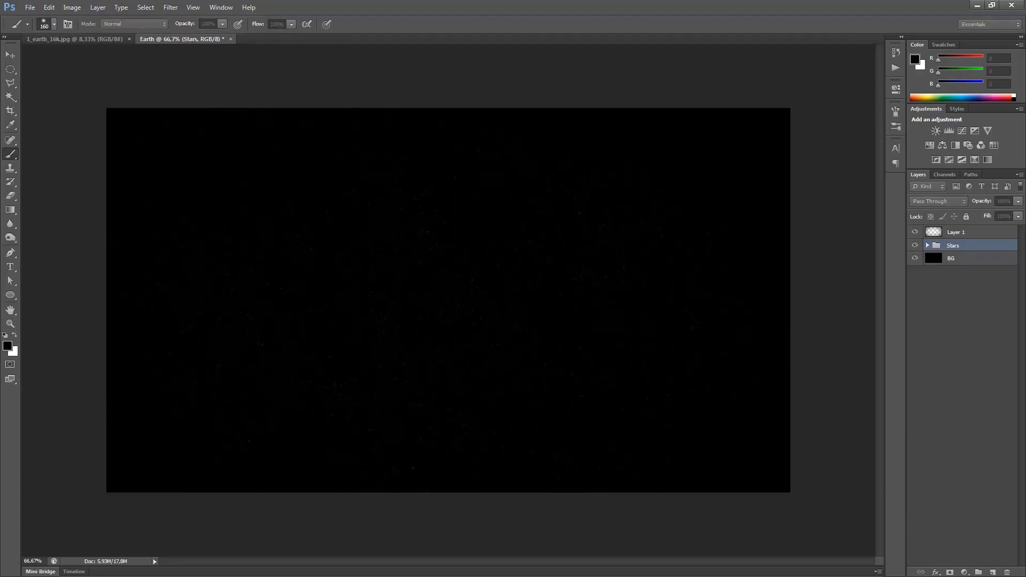
left_click(400, 192)
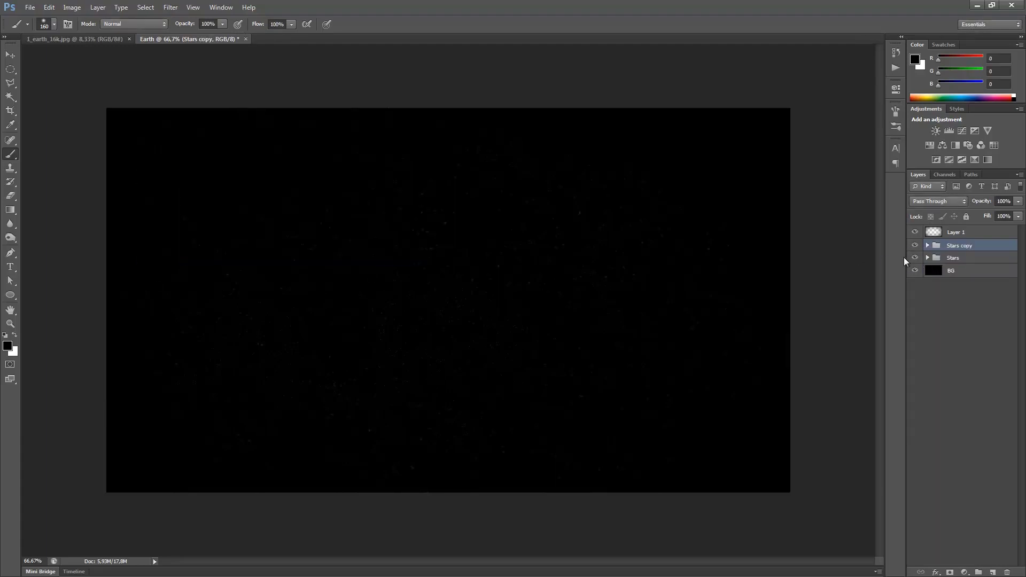
Step: Hide the original Stars group and merge the duplicated group into a single layer
left_click(914, 258)
right_click(951, 247)
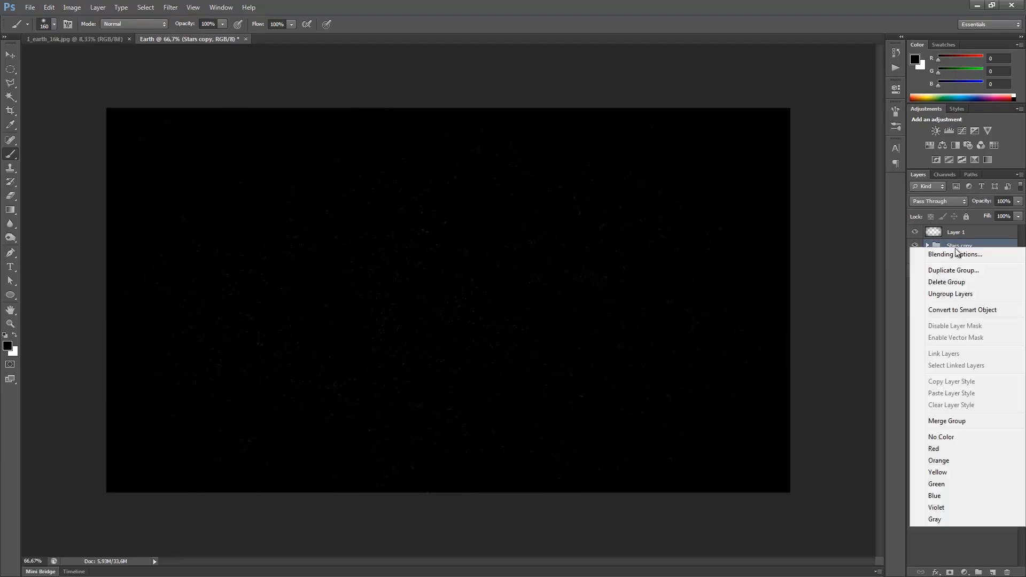
left_click(947, 421)
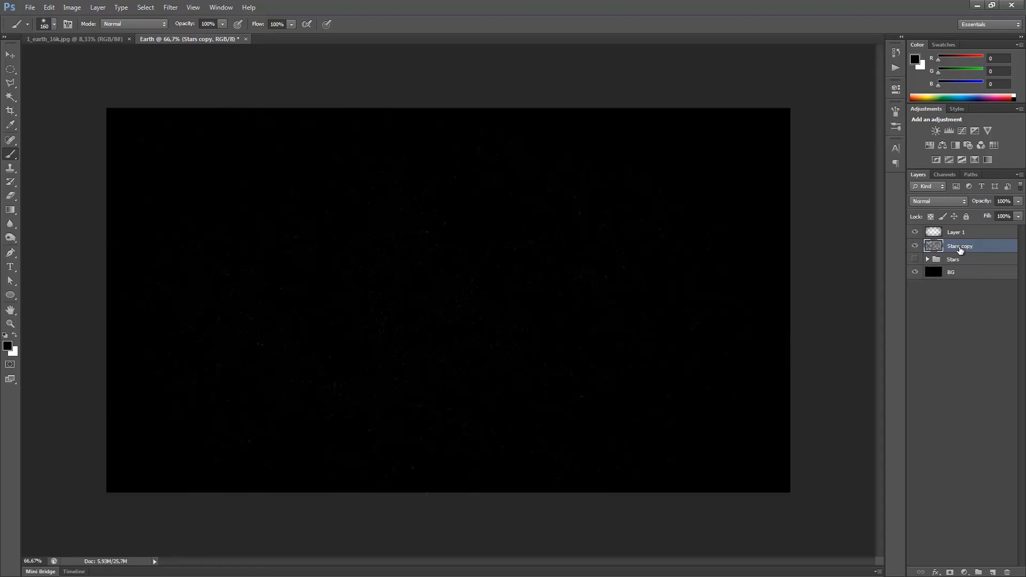
Step: Colorize the merged Stars copy layer blue with Hue/Saturation, using hue 200, saturation 25 and lightness 0
key("v")
left_click(72, 7)
mouse_move(118, 32)
left_click(230, 91)
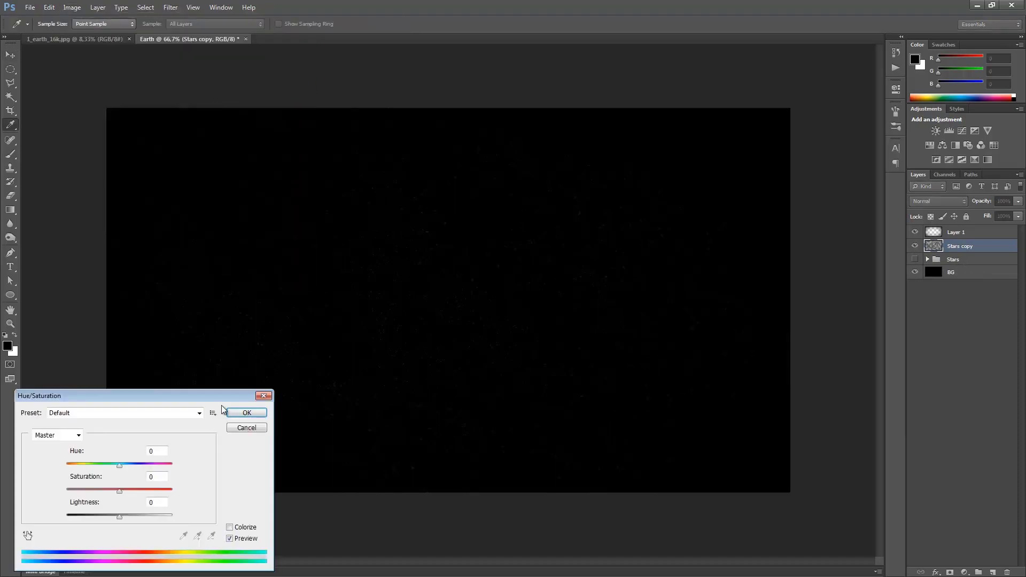
left_click(230, 527)
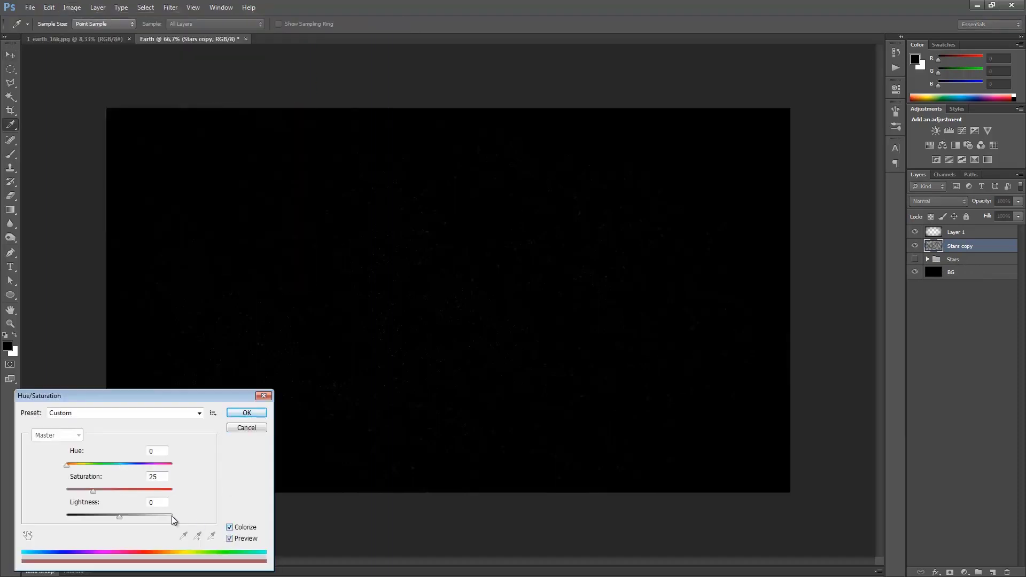
left_click(124, 464)
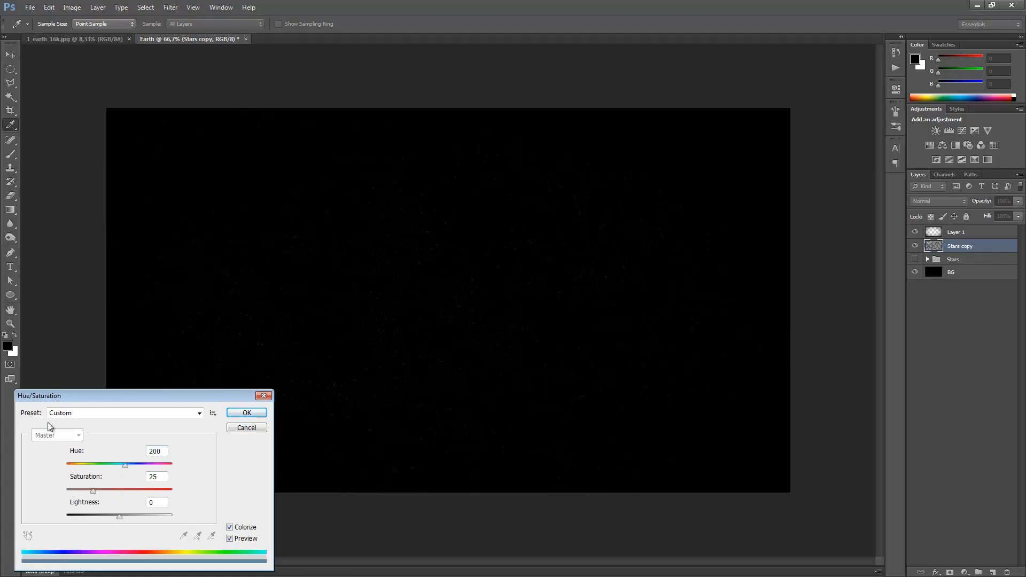
left_click(247, 414)
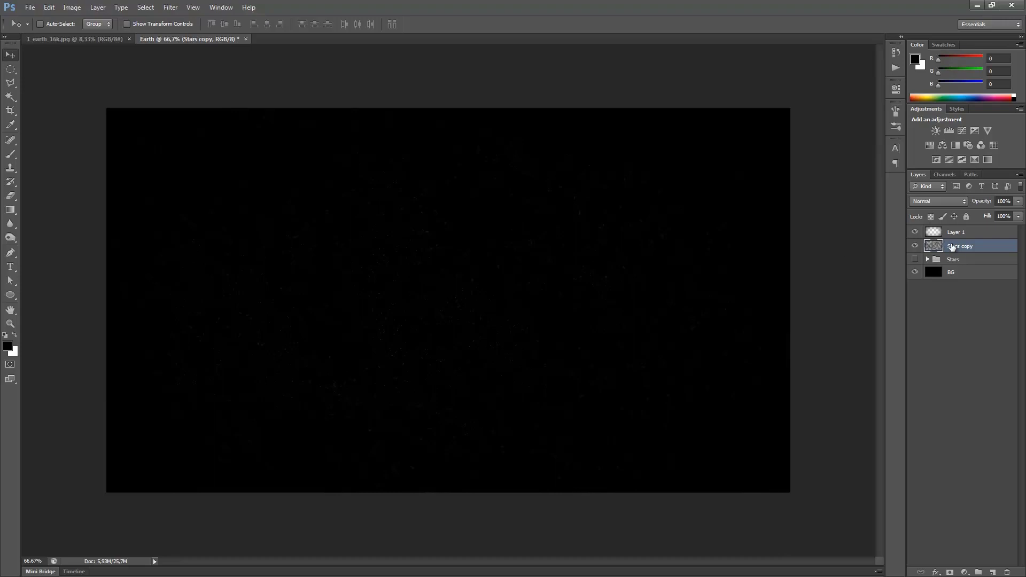
Step: Duplicate the Stars copy layer and apply a Gaussian Blur with a radius of 1 to the duplicate
key("ctrl+j")
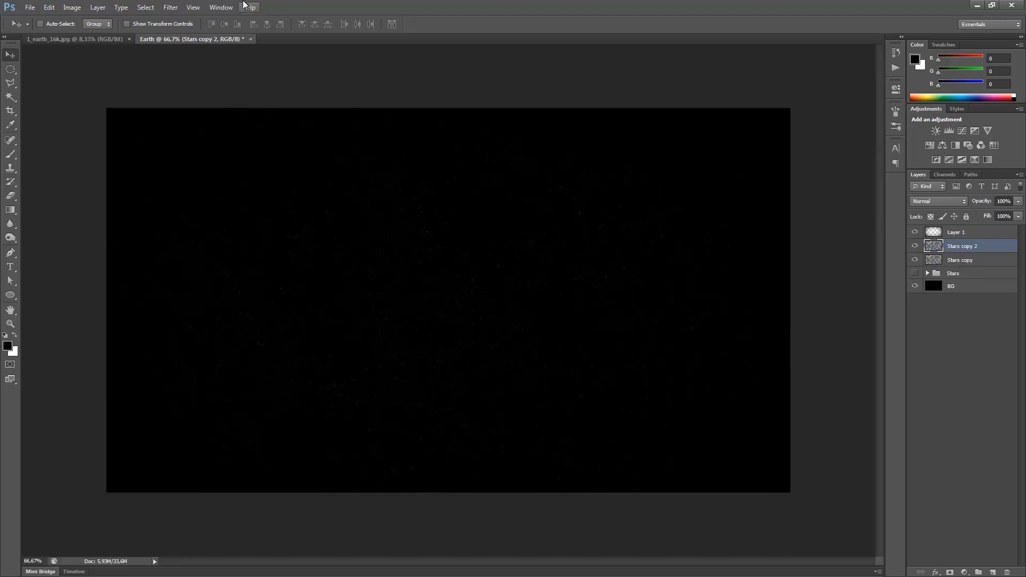
left_click(170, 7)
mouse_move(276, 117)
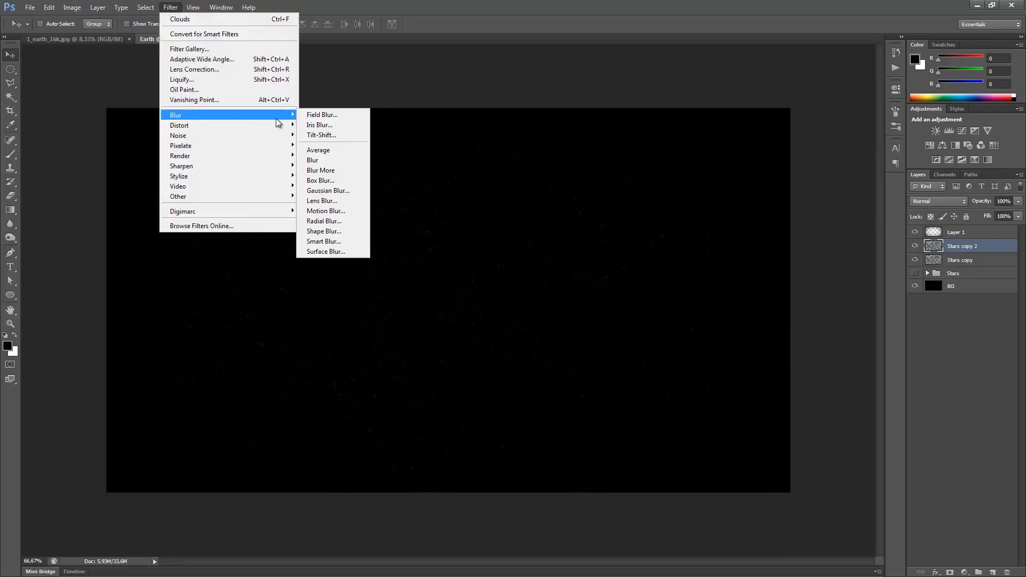
left_click(320, 197)
double_click(667, 373)
type("1")
left_click(764, 248)
key("v")
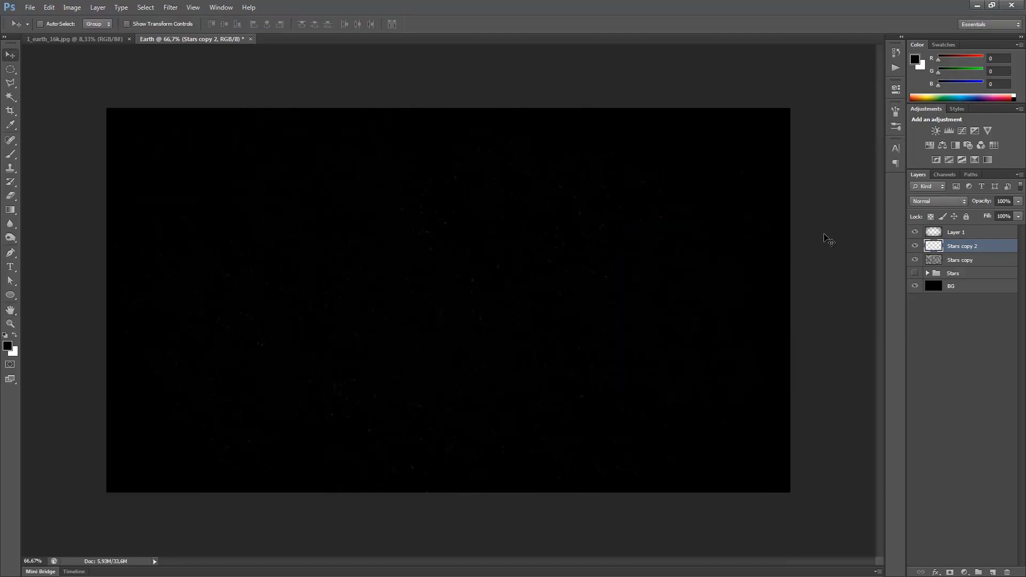
Step: Set the blend mode of the blurred Stars copy 2 layer to Linear Dodge (Add)
left_click(934, 201)
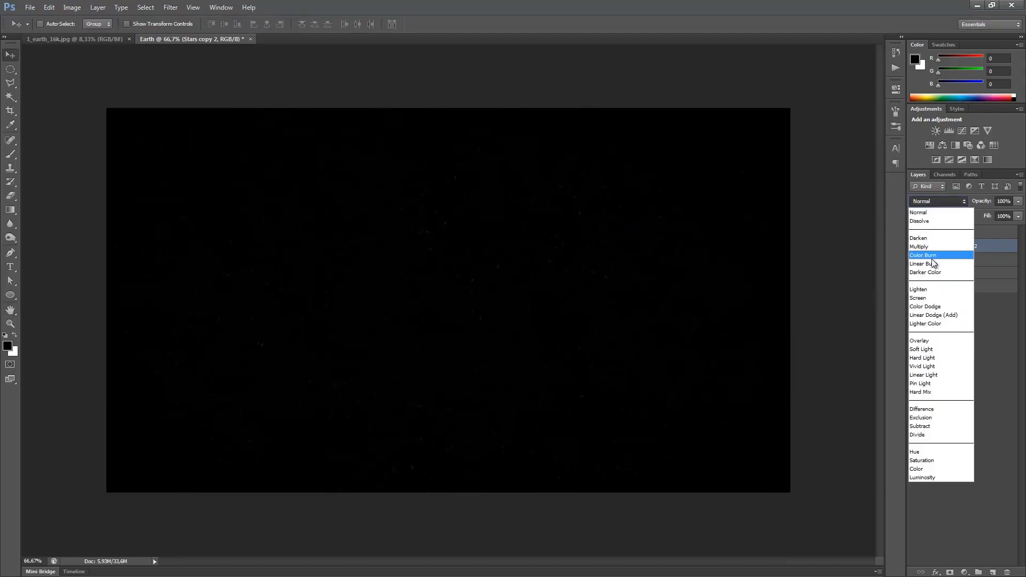
left_click(936, 315)
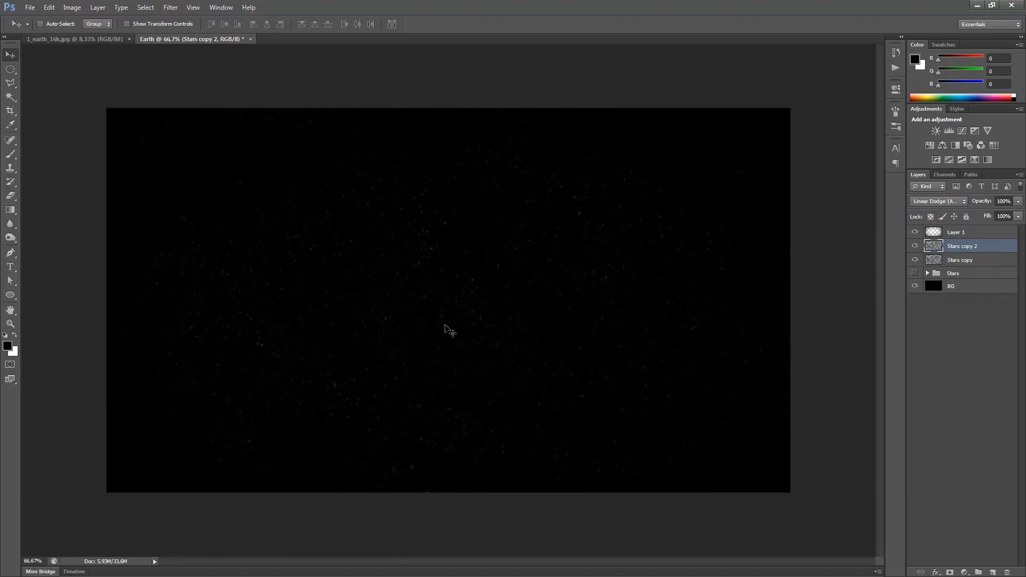
Step: Colorize the Stars copy 2 layer a stronger blue with Hue/Saturation, raising the saturation
left_click(72, 8)
mouse_move(90, 35)
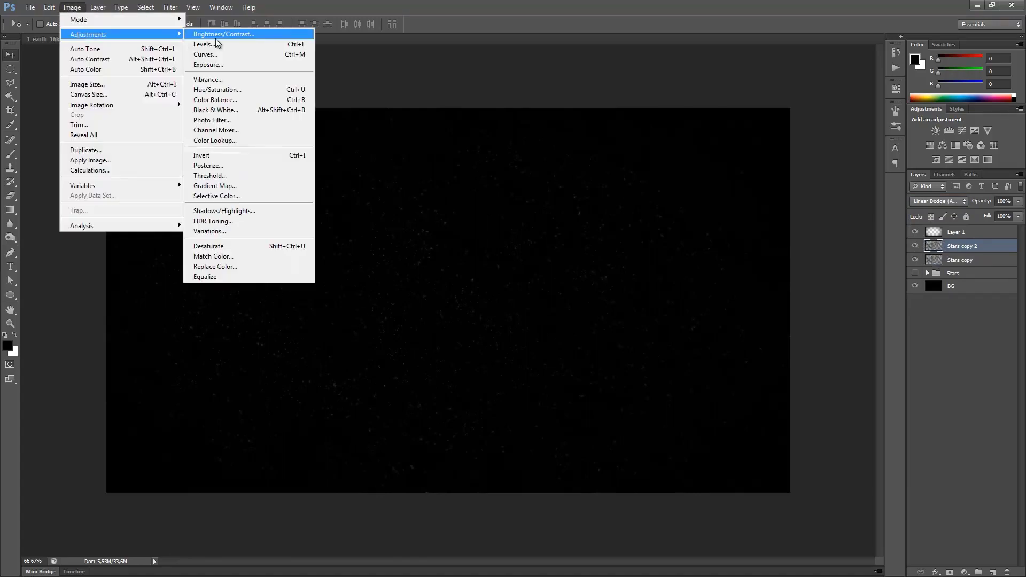
left_click(224, 90)
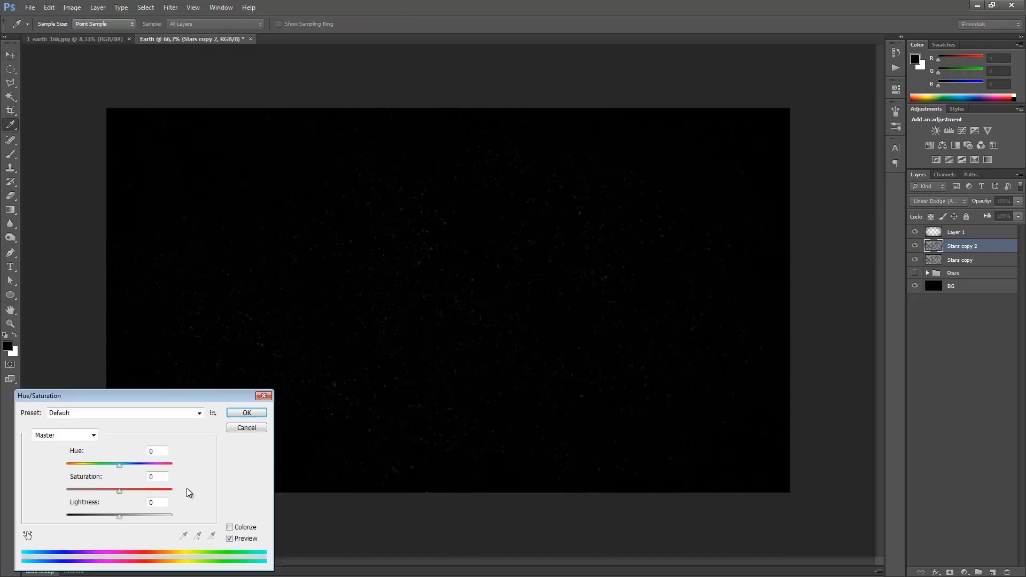
left_click(229, 527)
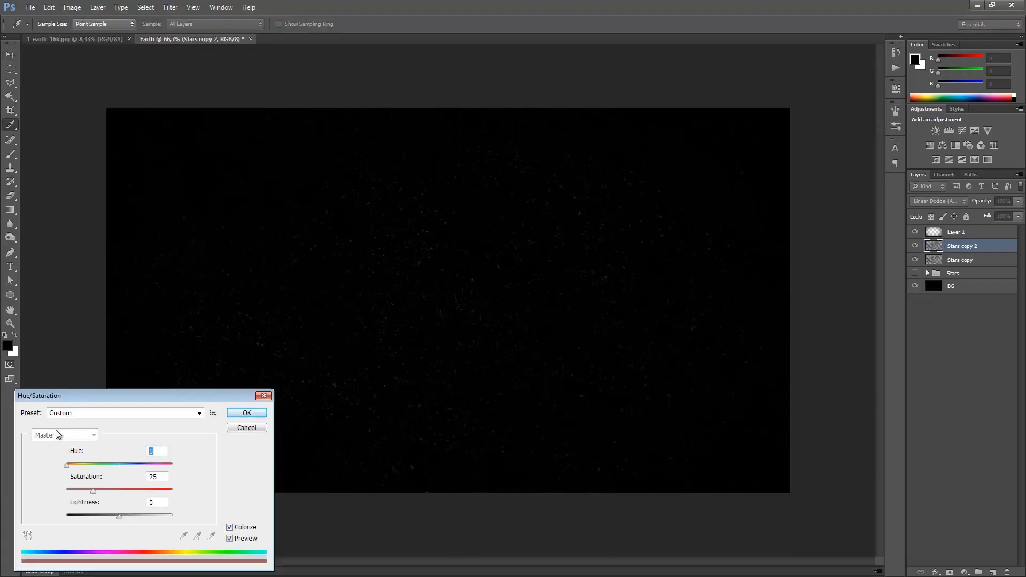
left_click_drag(95, 493, 158, 497)
left_click(244, 414)
key("v")
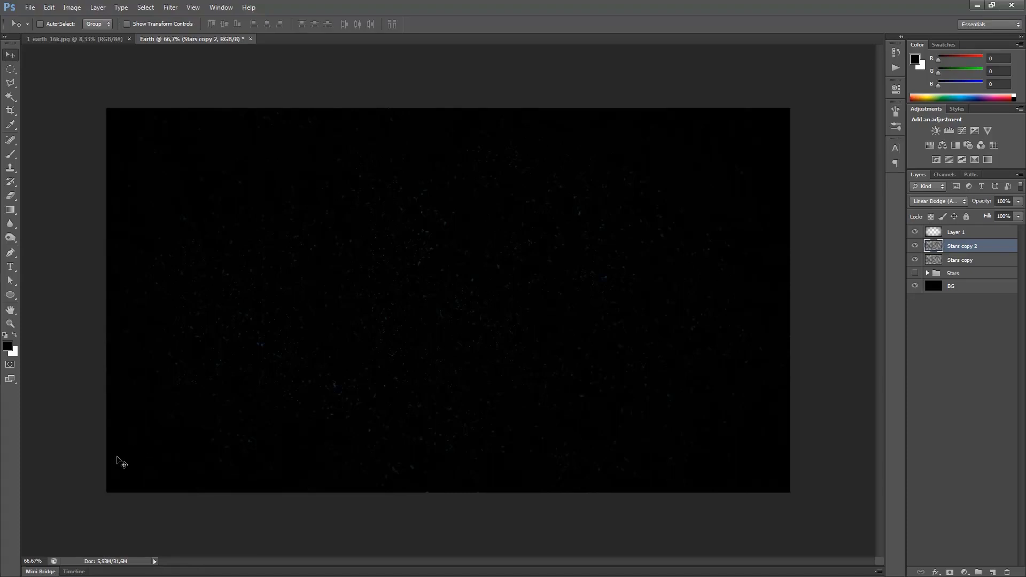
Step: Copy the 1_earth_16k.jpg map into the Earth document and try to reposition it with Free Transform
left_click(75, 39)
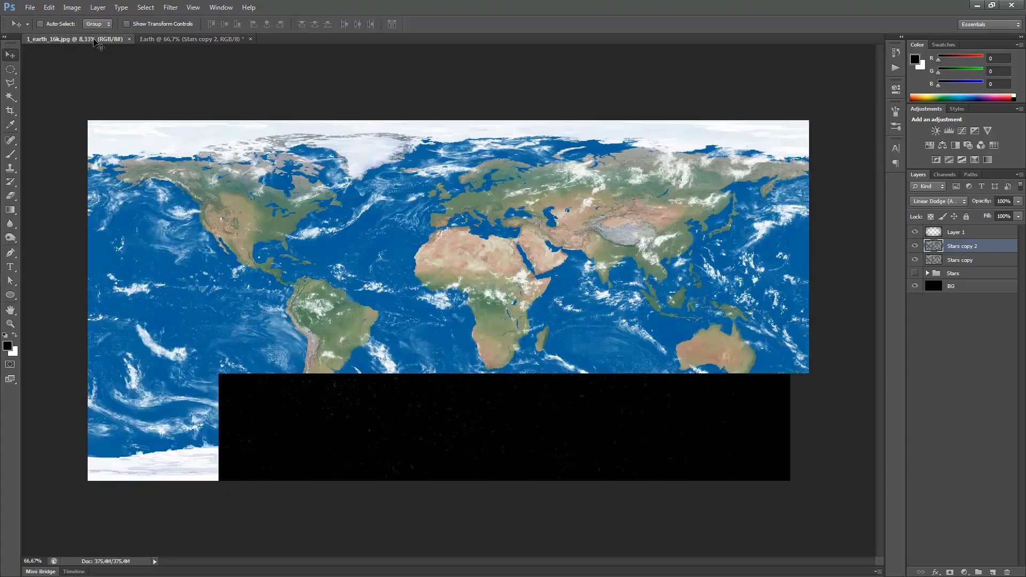
left_click(165, 40)
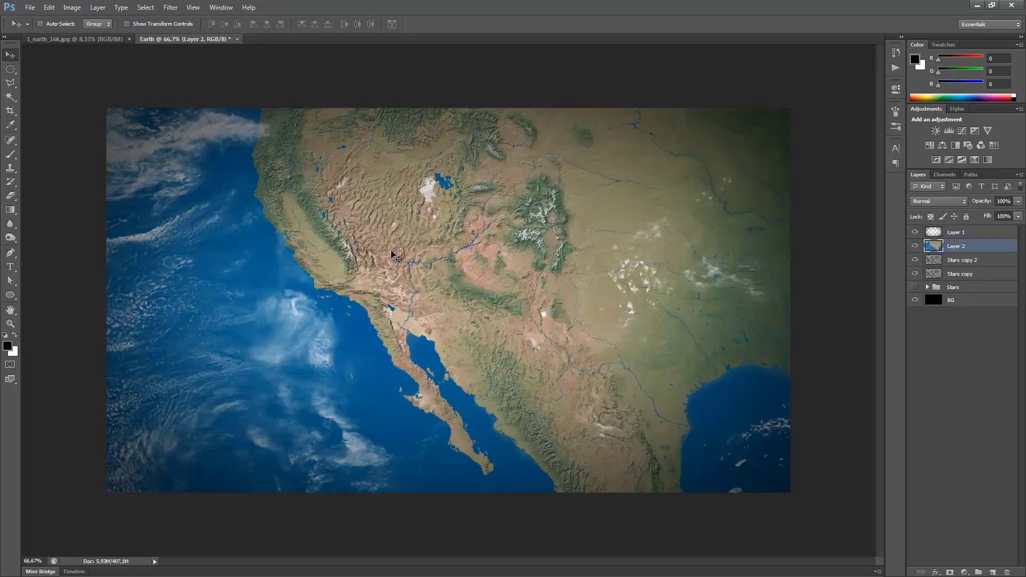
left_click_drag(369, 237, 407, 287)
key("ctrl+t")
left_click_drag(266, 221, 472, 259)
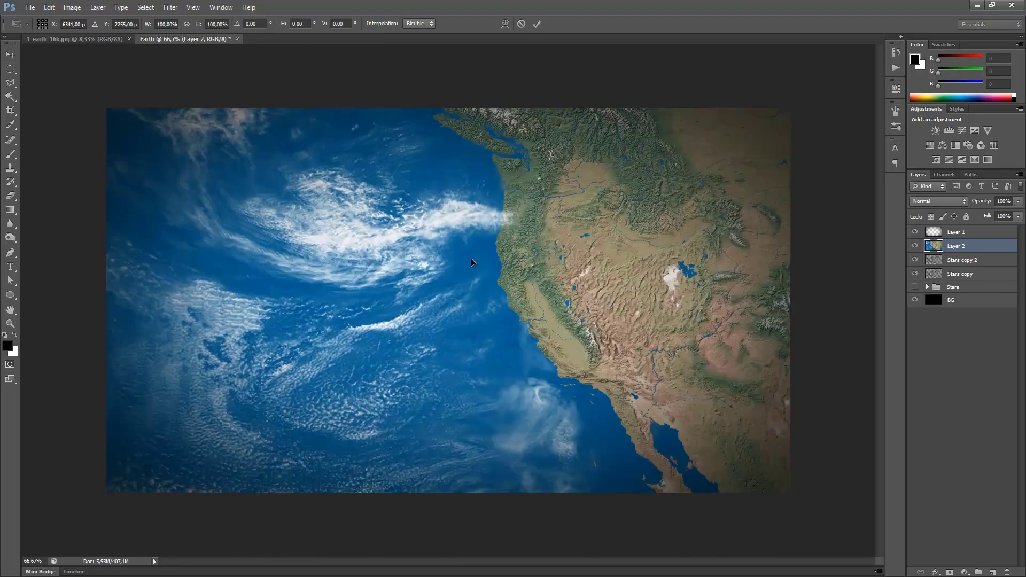
key("Return")
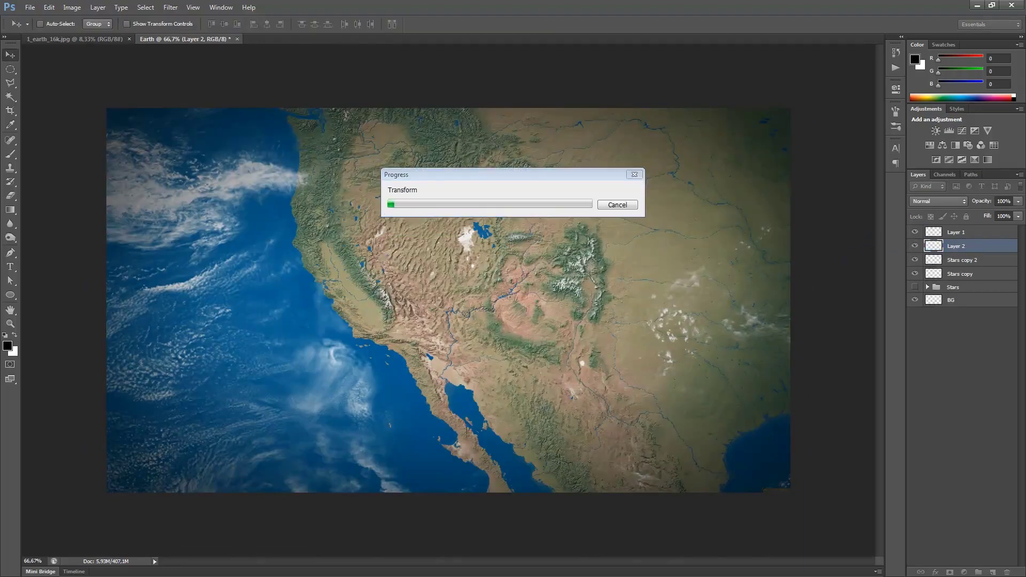
Step: Place the 1_earth_16k image file from the PS_Earth_tutorial folder into the Earth document at the offered size and delete Layer 2
key("alt+Tab")
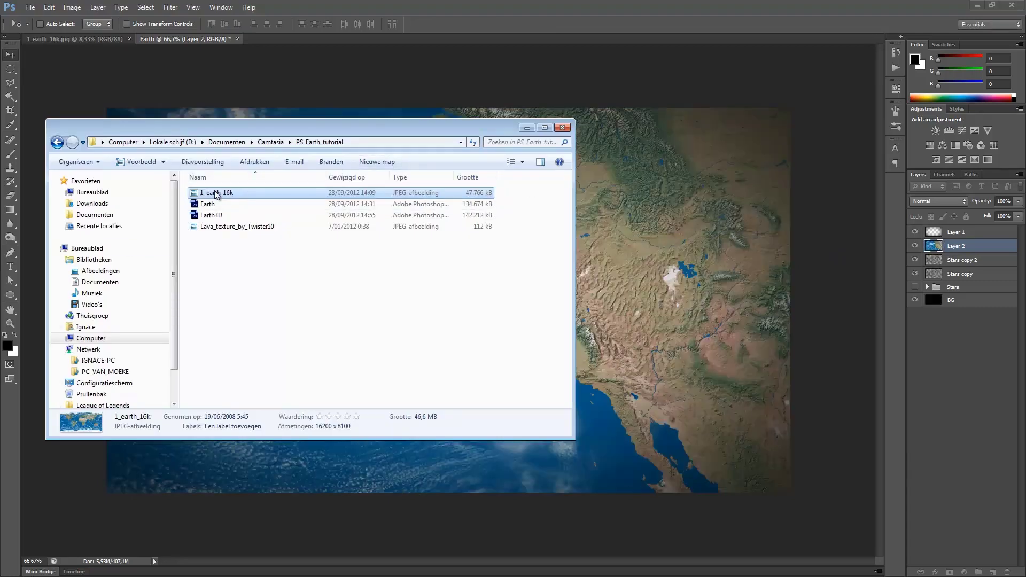
left_click(600, 261)
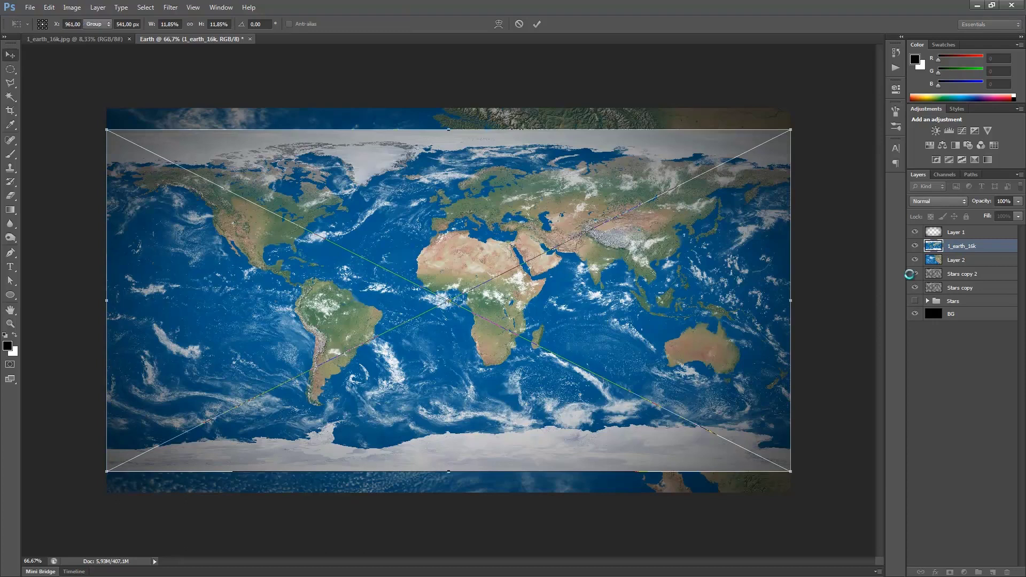
key("Return")
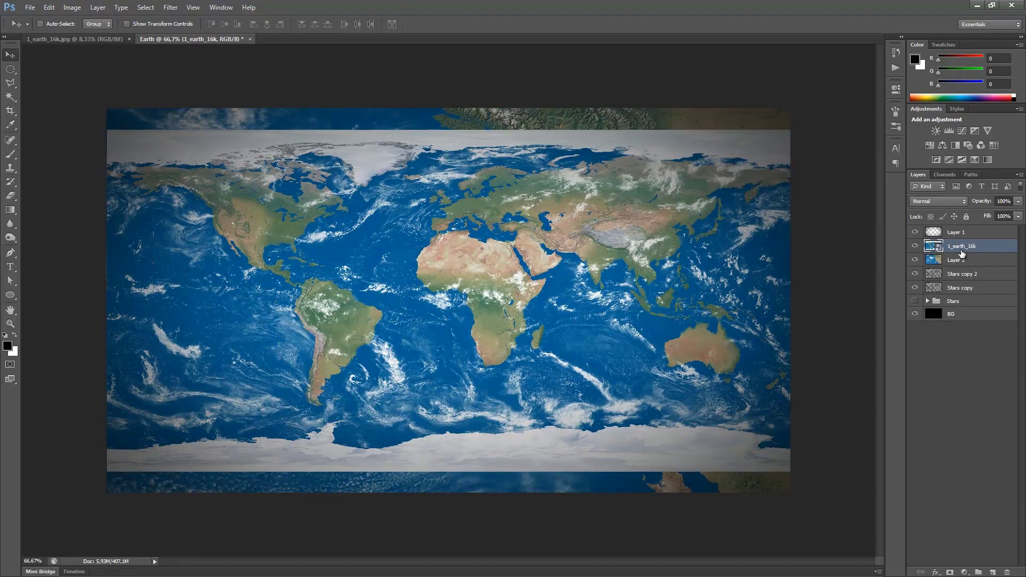
left_click(957, 260)
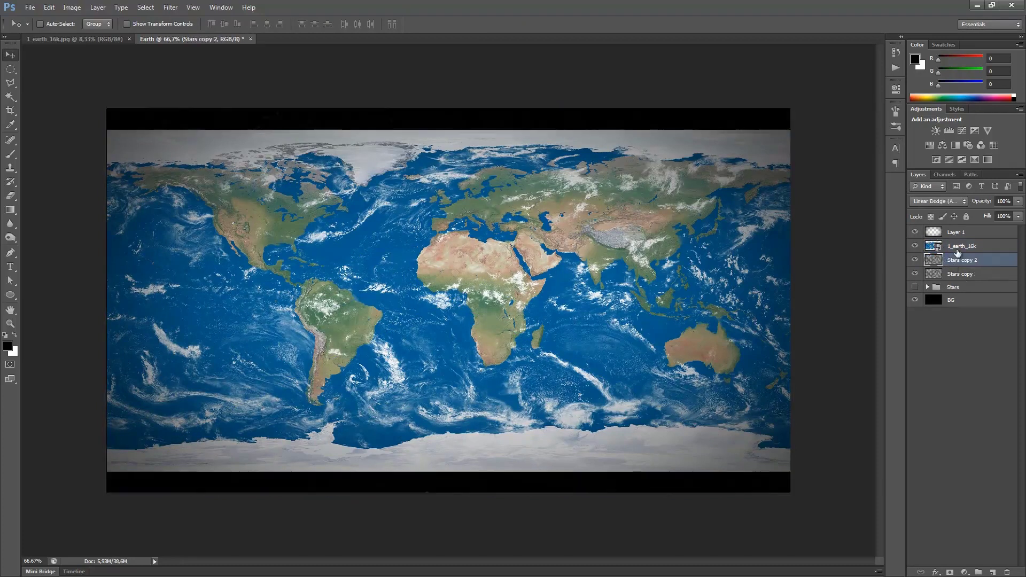
Step: Make the 1_earth_16k layer active and choose the Elliptical Marquee Tool
left_click(957, 246)
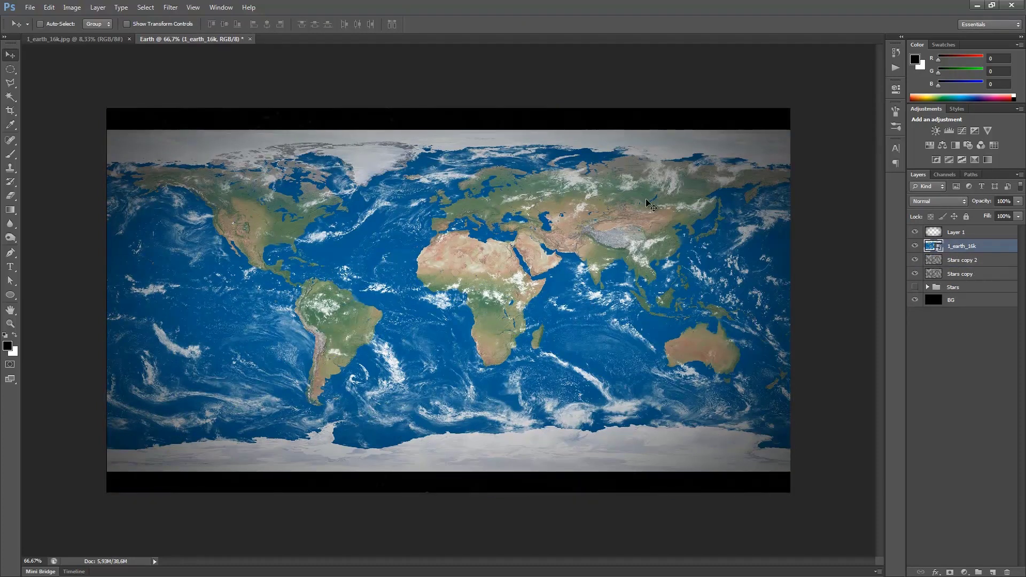
left_click_drag(10, 69, 55, 79)
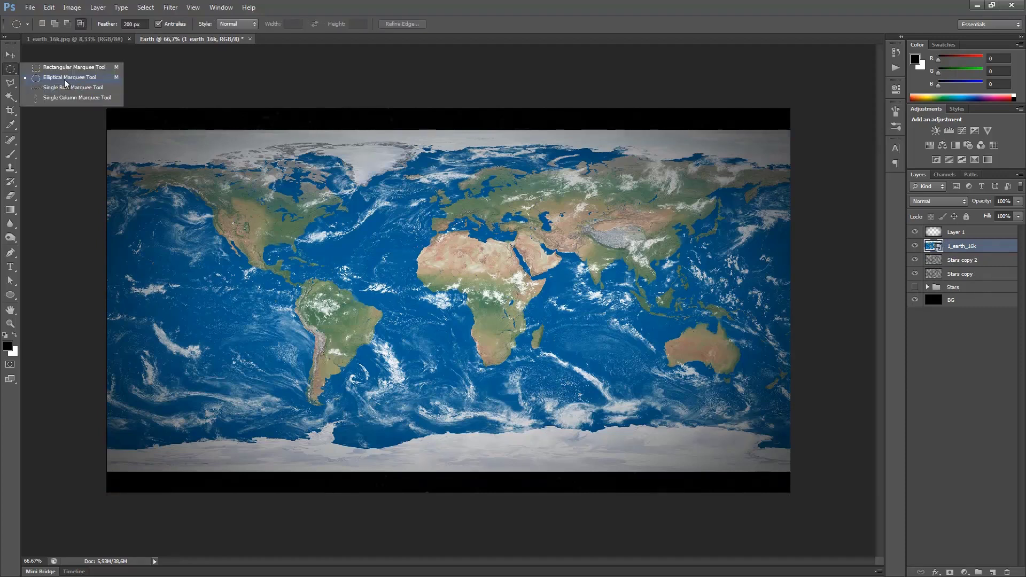
left_click(65, 80)
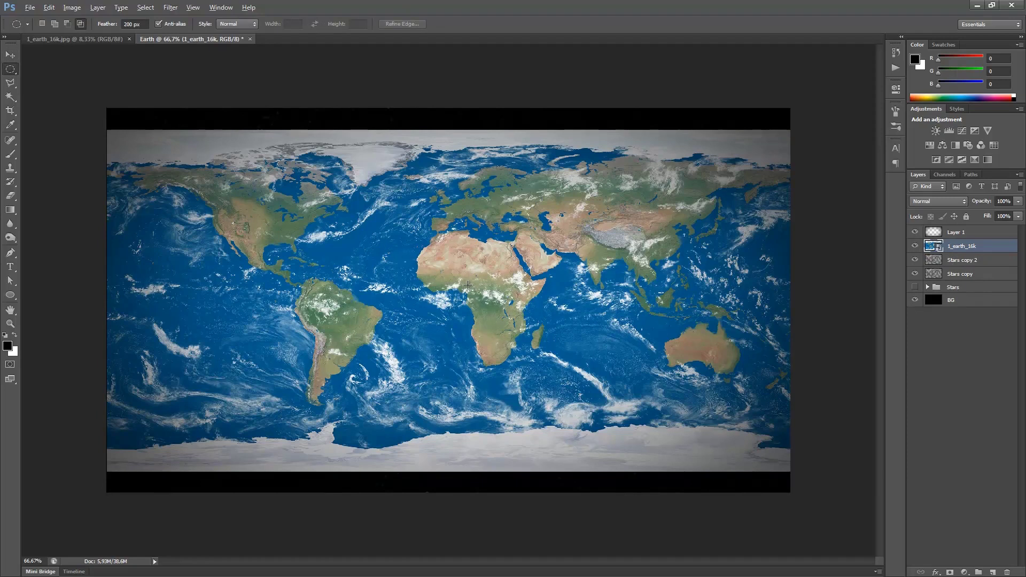
Step: Try to draw a circular selection over Africa and Asia with a 200 px feather
left_click_drag(468, 284, 567, 386)
left_click_drag(432, 250, 499, 328)
left_click_drag(577, 445, 683, 436)
left_click_drag(684, 436, 684, 436)
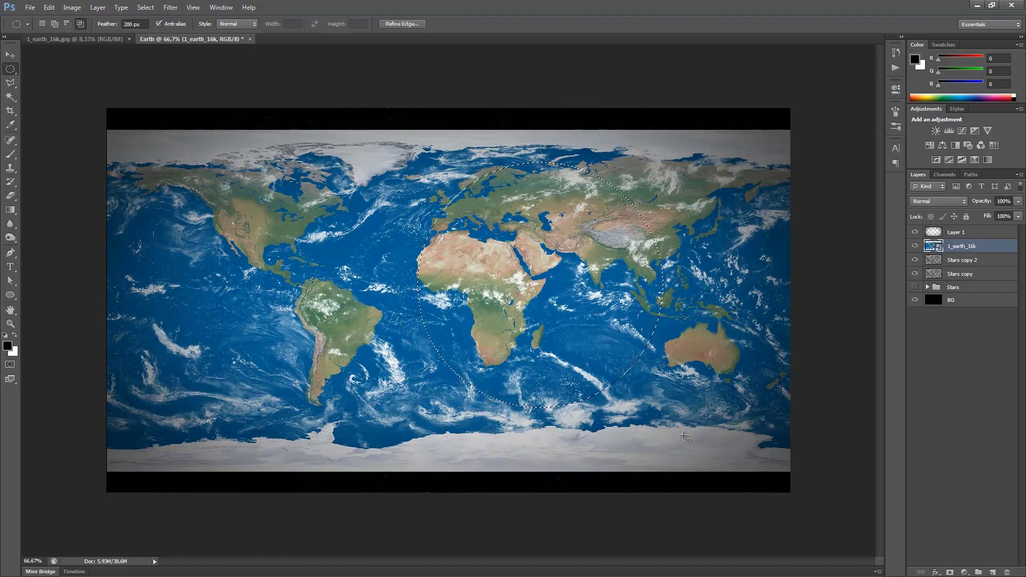
Step: Mask the 1_earth_16k layer with a circular selection over Africa, Europe and Asia, using a 0 px feather
left_click(128, 24)
type("0")
left_click(137, 69)
left_click_drag(553, 293, 681, 427)
left_click(948, 571)
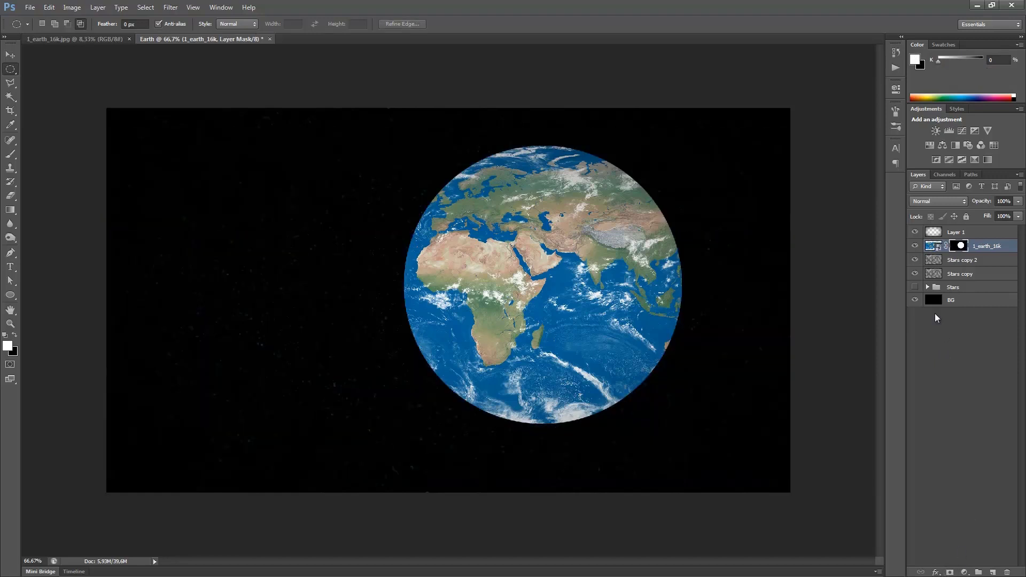
Step: Load the layer mask's circle as a selection and apply the Spherize filter to the map image with an amount of 50%
left_click(934, 246)
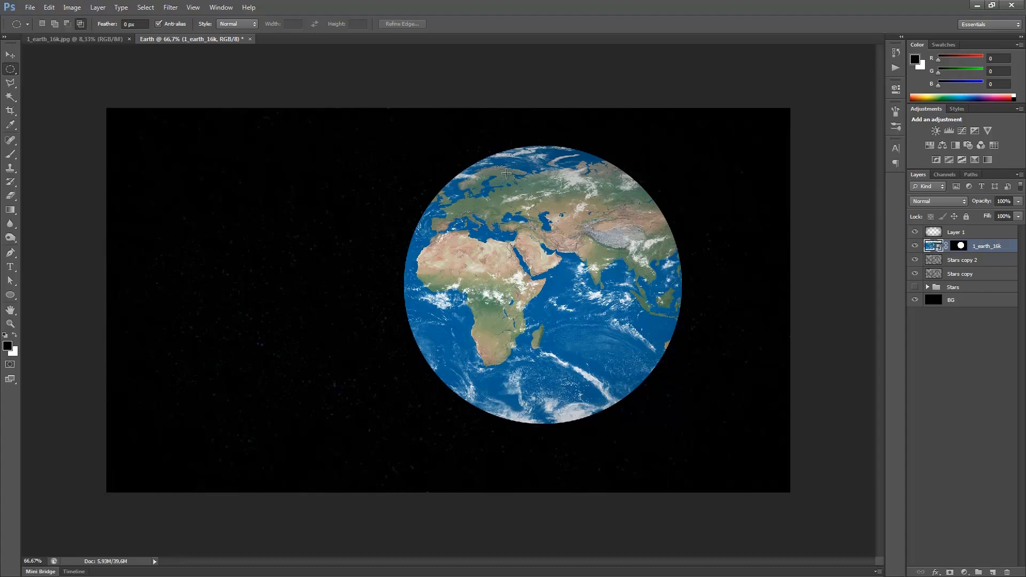
left_click(933, 246, "ctrl")
key("ctrl+d")
left_click(961, 249, "ctrl")
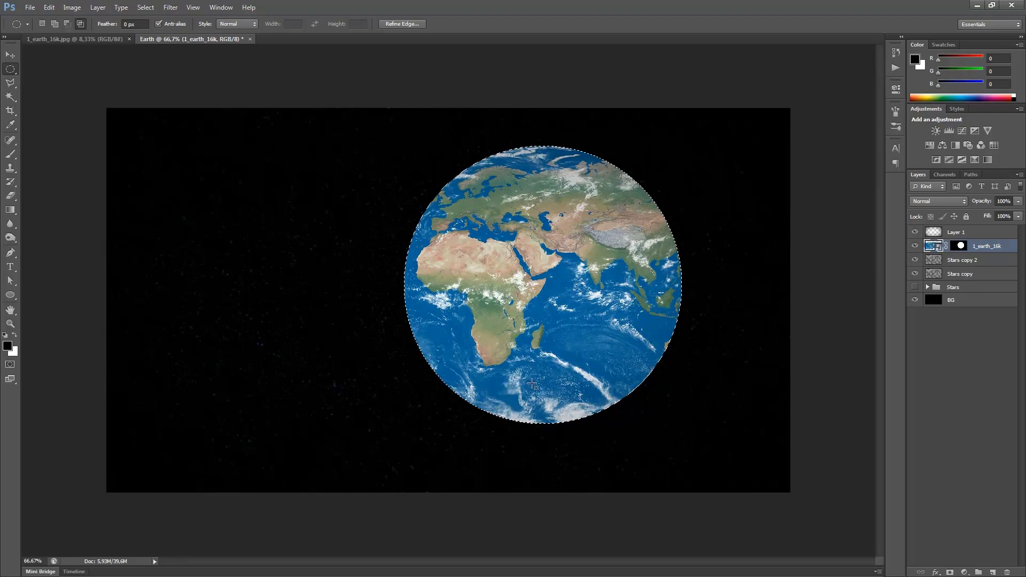
left_click(171, 7)
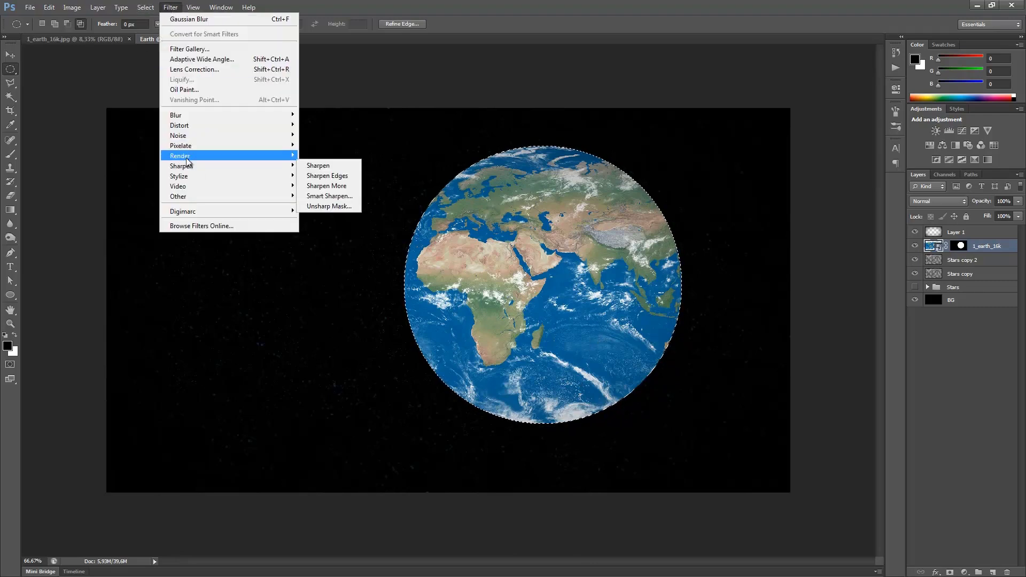
mouse_move(188, 126)
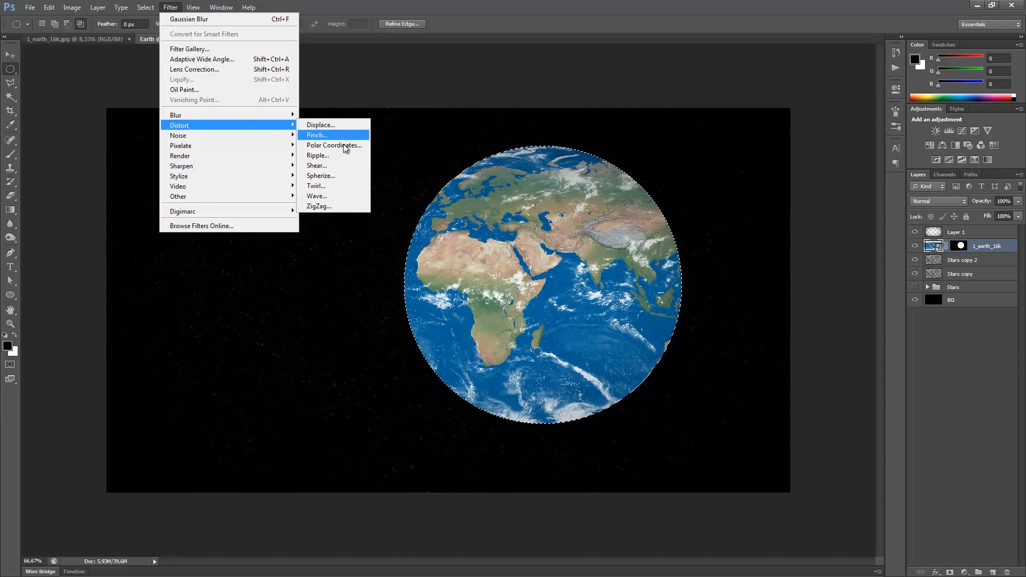
left_click(332, 186)
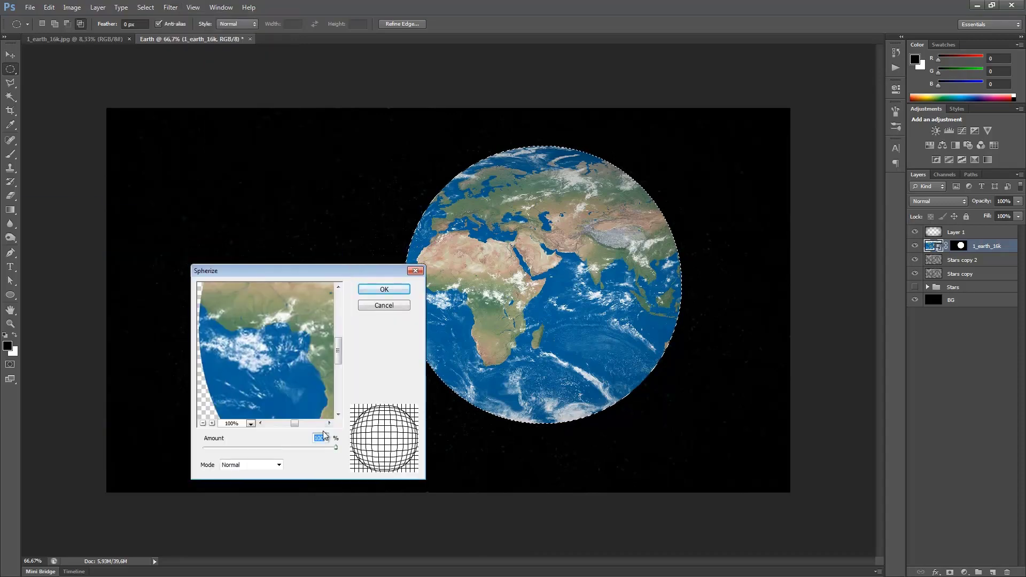
type("50")
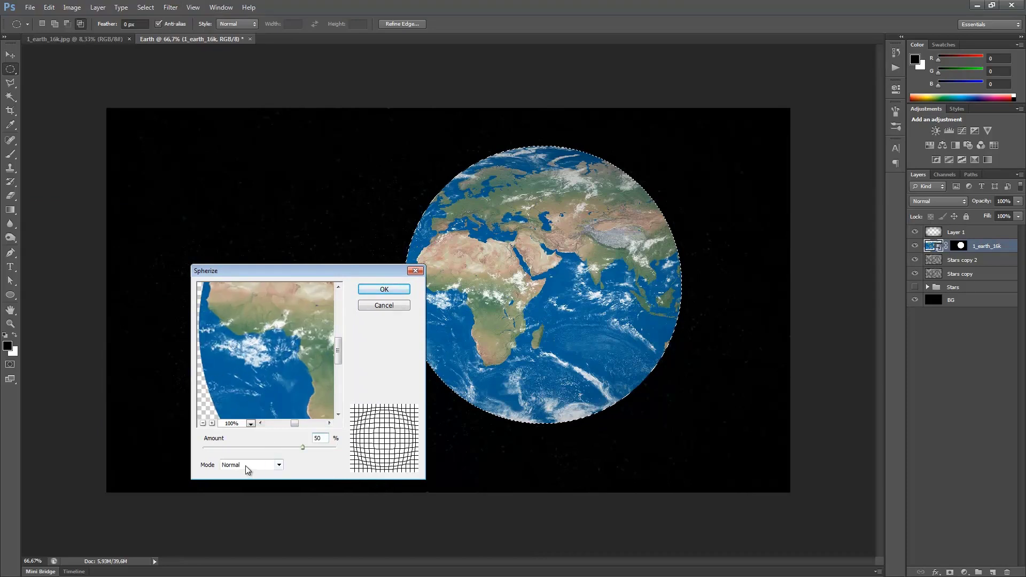
left_click(382, 290)
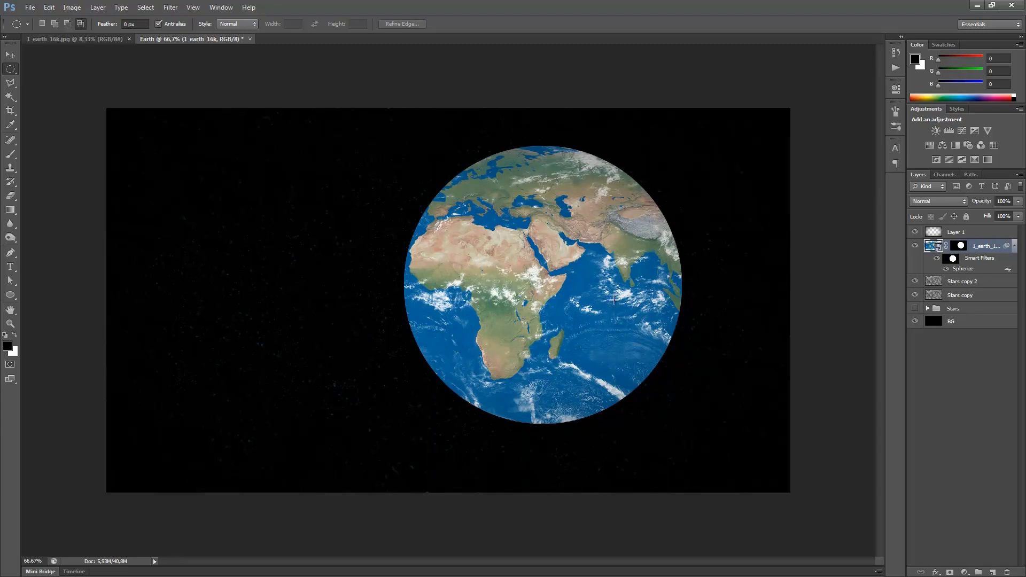
Step: Add an Inner Shadow style to the 1_earth_16k layer with a distance of about 34 px and an angle of -45°
right_click(986, 249)
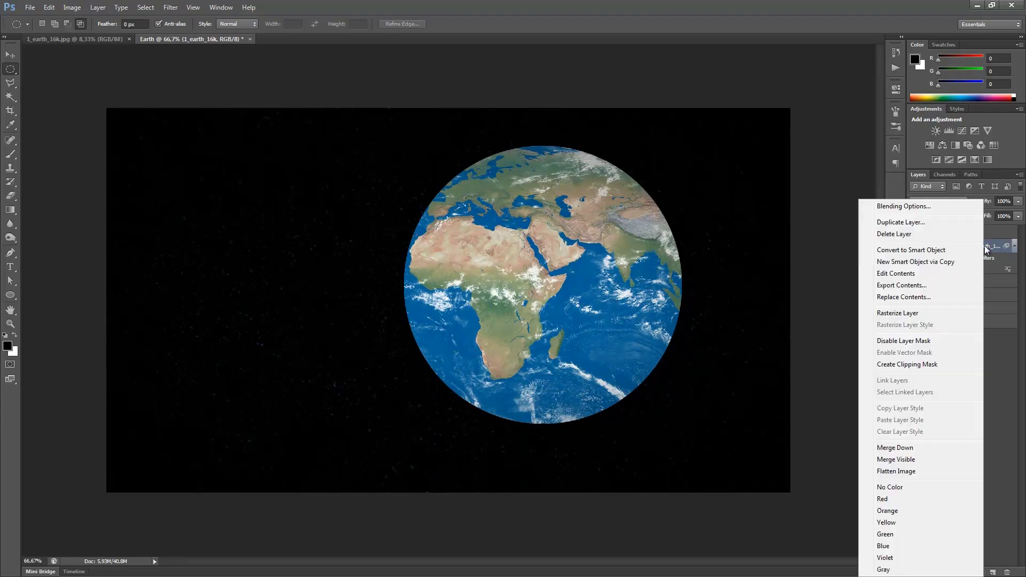
left_click(898, 206)
left_click_drag(752, 231, 753, 217)
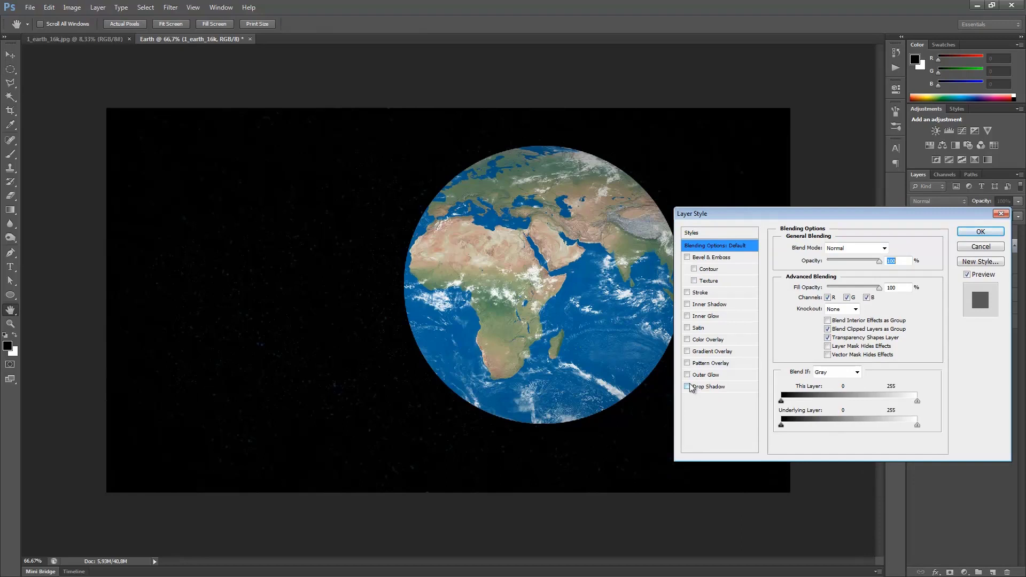
left_click(688, 305)
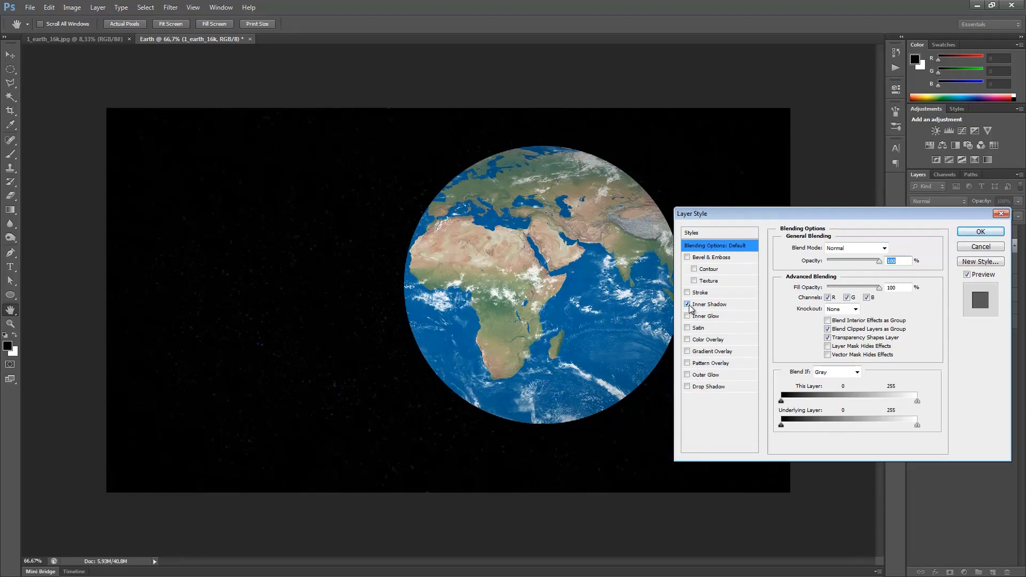
left_click(707, 305)
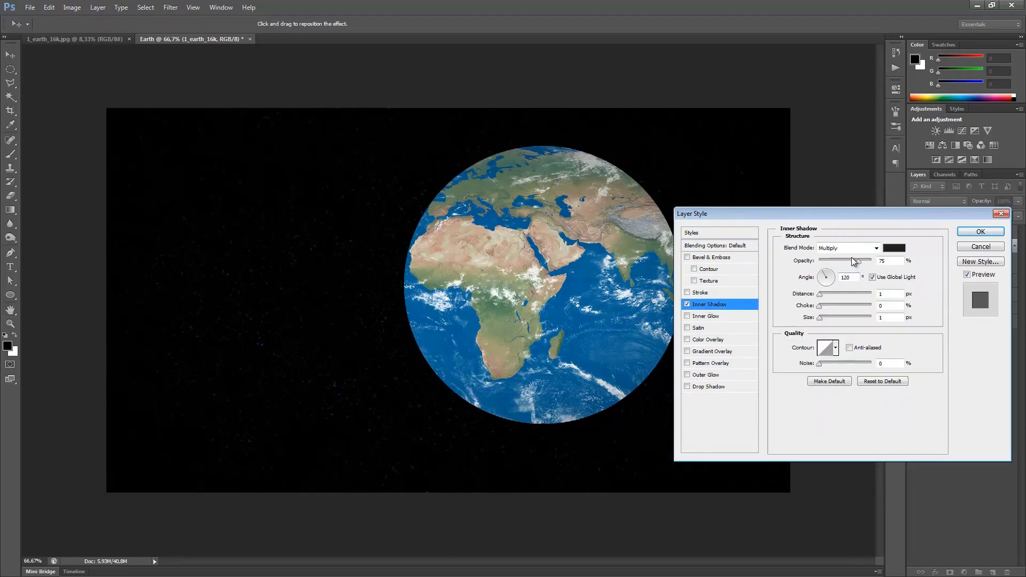
left_click_drag(820, 295, 656, 272)
type("-45")
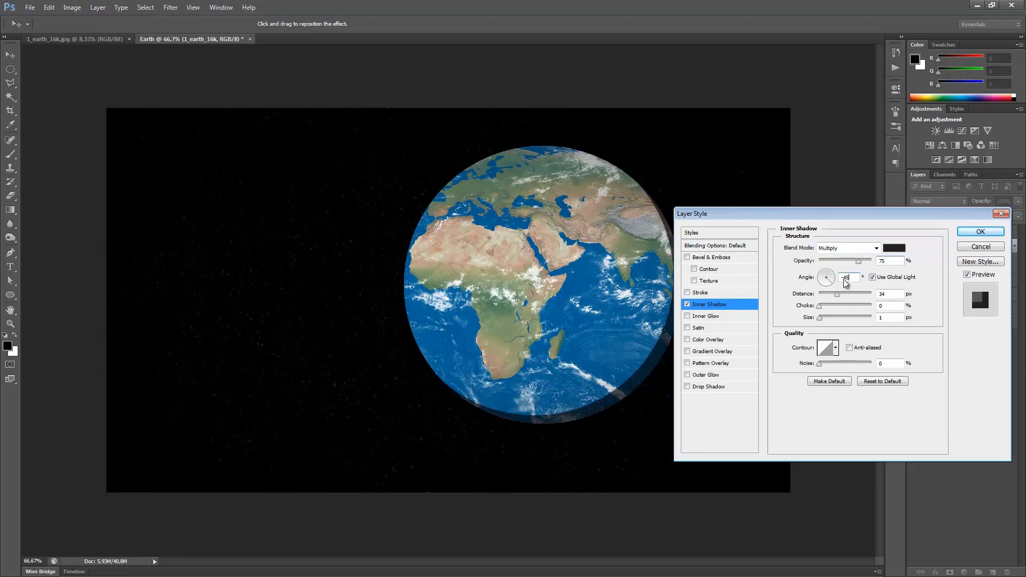
Step: Set the inner shadow to black with 95% opacity, a distance of 124 px and a size of 40 px
left_click_drag(836, 293, 829, 321)
left_click(858, 260)
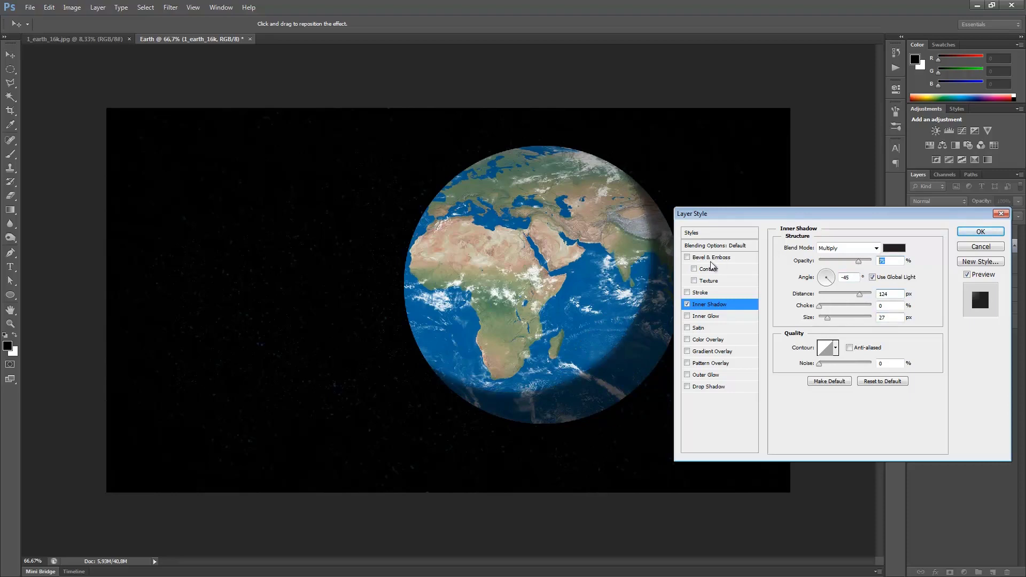
type("96")
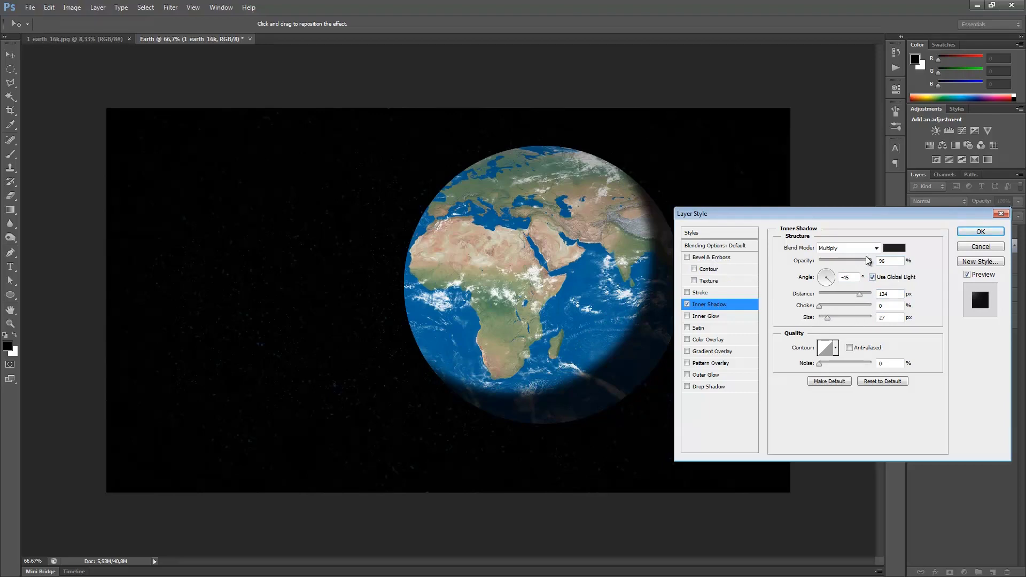
left_click_drag(868, 260, 869, 261)
left_click_drag(827, 317, 831, 320)
left_click(894, 247)
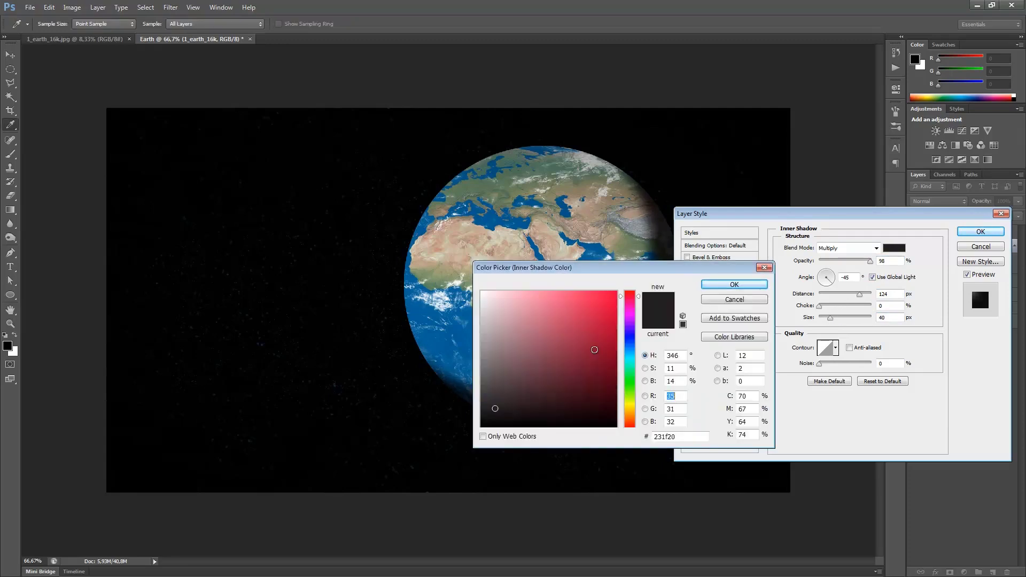
left_click(734, 284)
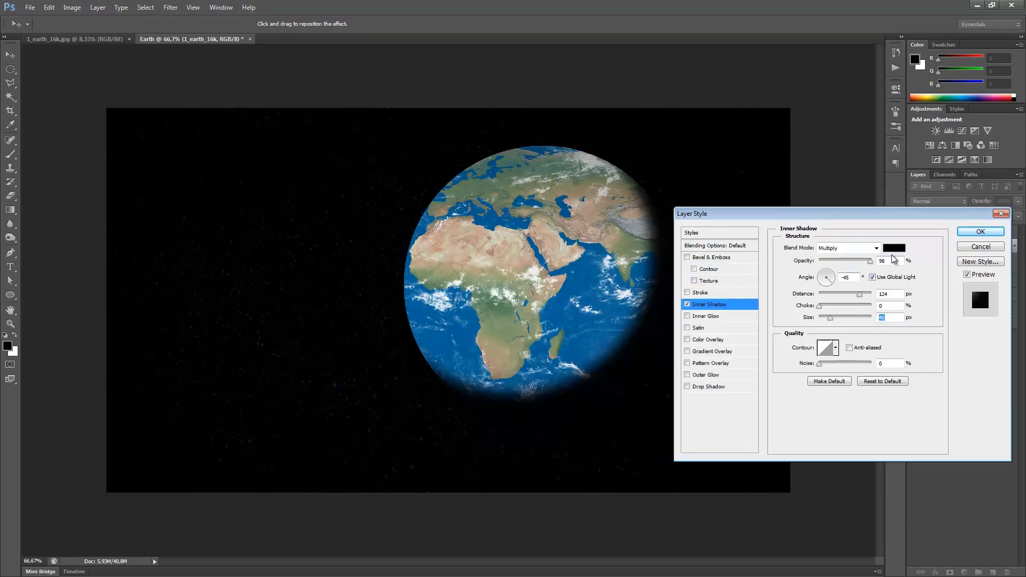
left_click_drag(885, 261, 677, 284)
type("95")
double_click(884, 261)
Step: Widen and soften the inner shadow to a distance of 272 px and a size of 152 px
left_click_drag(829, 317, 862, 296)
left_click_drag(839, 216, 772, 213)
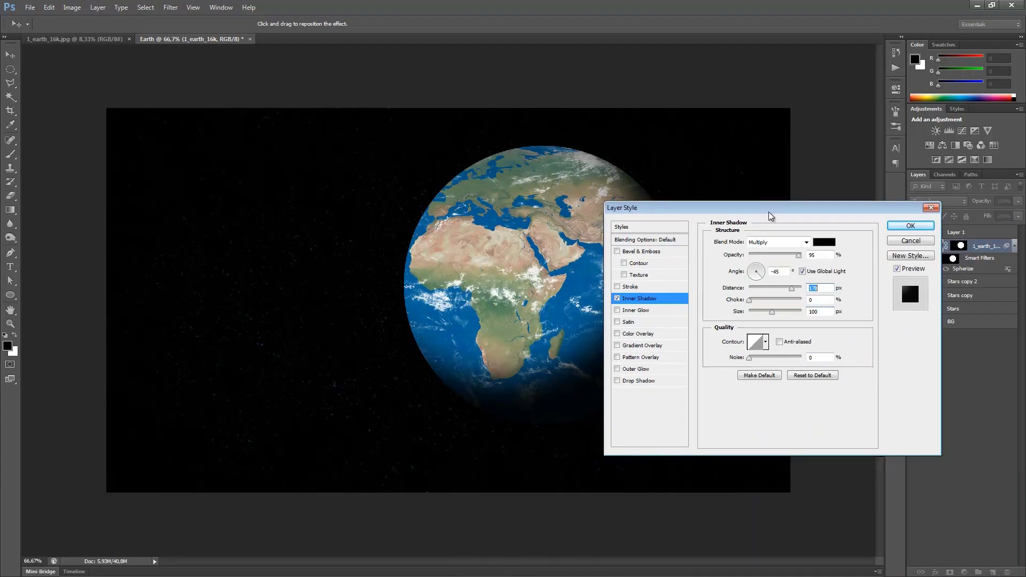
mouse_move(772, 312)
left_mouse_down()
mouse_move(799, 290)
mouse_move(782, 313)
left_mouse_up()
left_click_drag(772, 212, 710, 163)
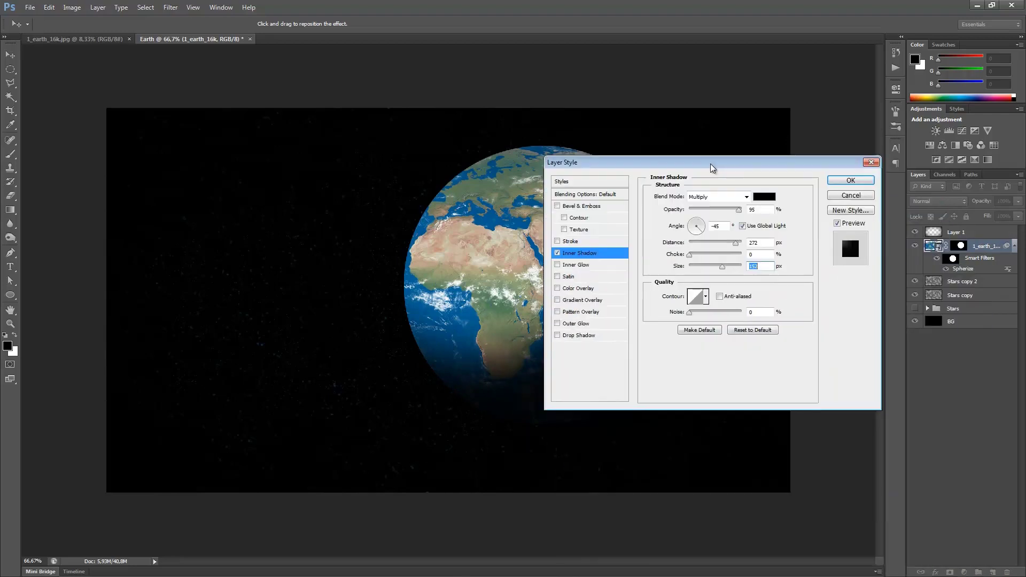
Step: Accept the inner shadow and add a Curves adjustment above the Earth, shaping an S-curve that darkens the shadows and lifts the highlights
left_click(851, 180)
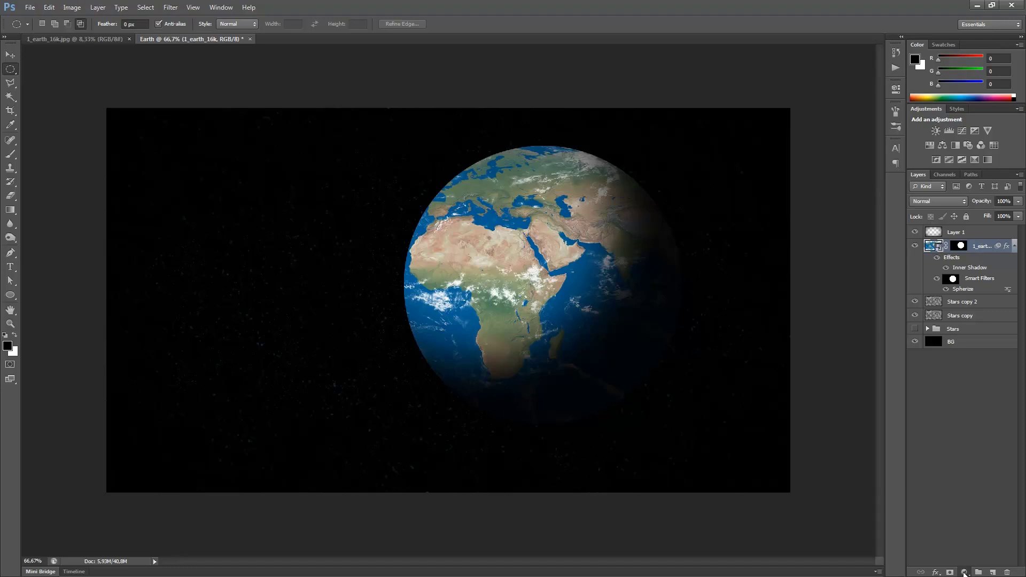
left_click(964, 572)
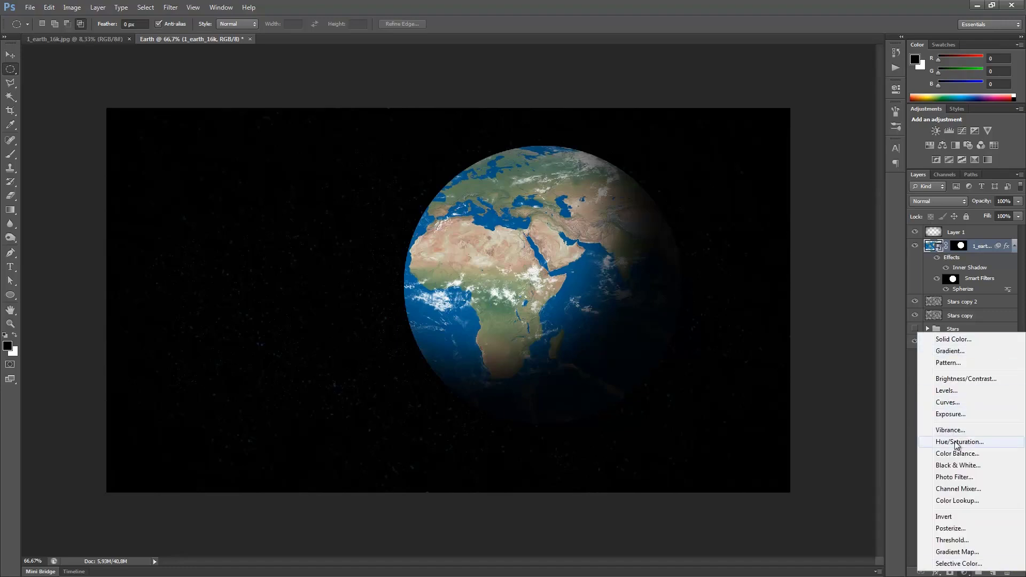
left_click(947, 402)
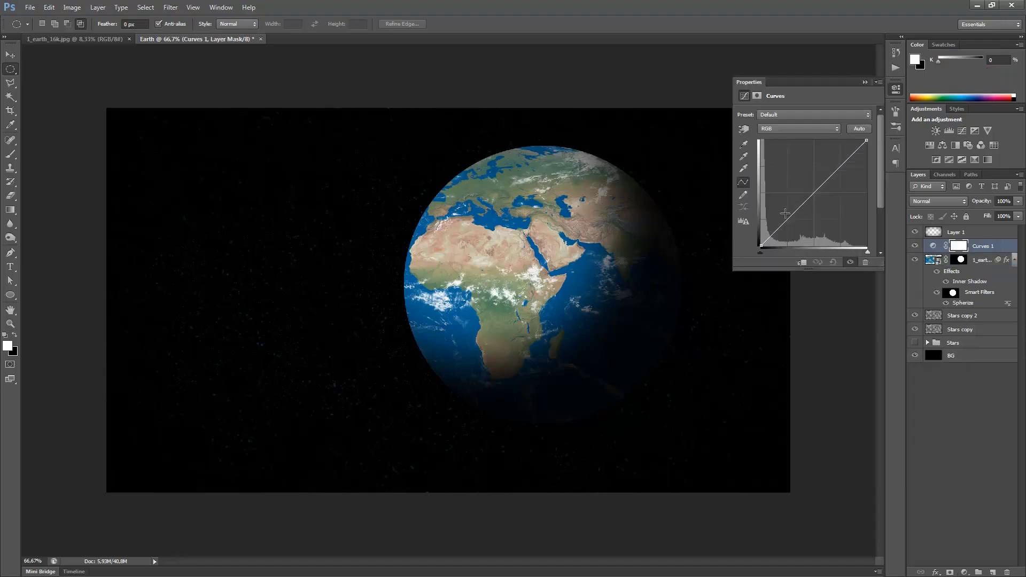
left_click_drag(787, 220, 791, 228)
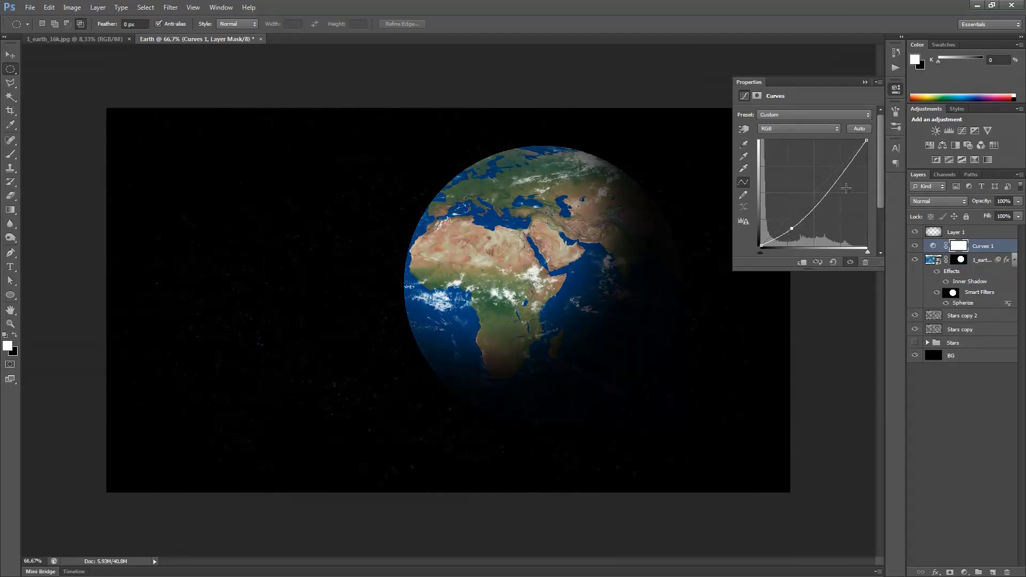
left_click_drag(842, 176, 836, 168)
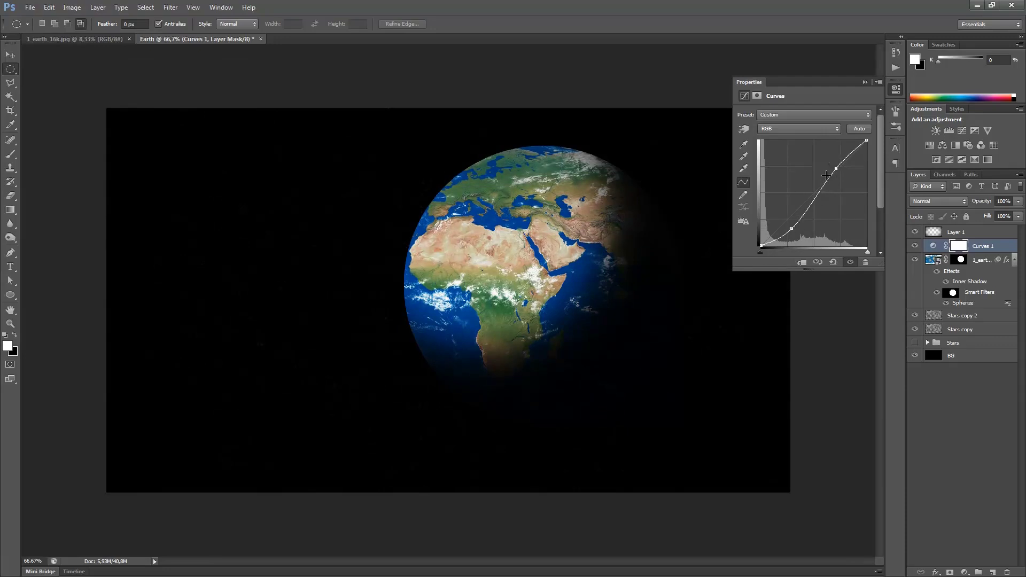
left_click_drag(792, 229, 791, 229)
Step: Add a Black & White adjustment layer at 40% opacity and place it below the Curves layer
left_click(963, 572)
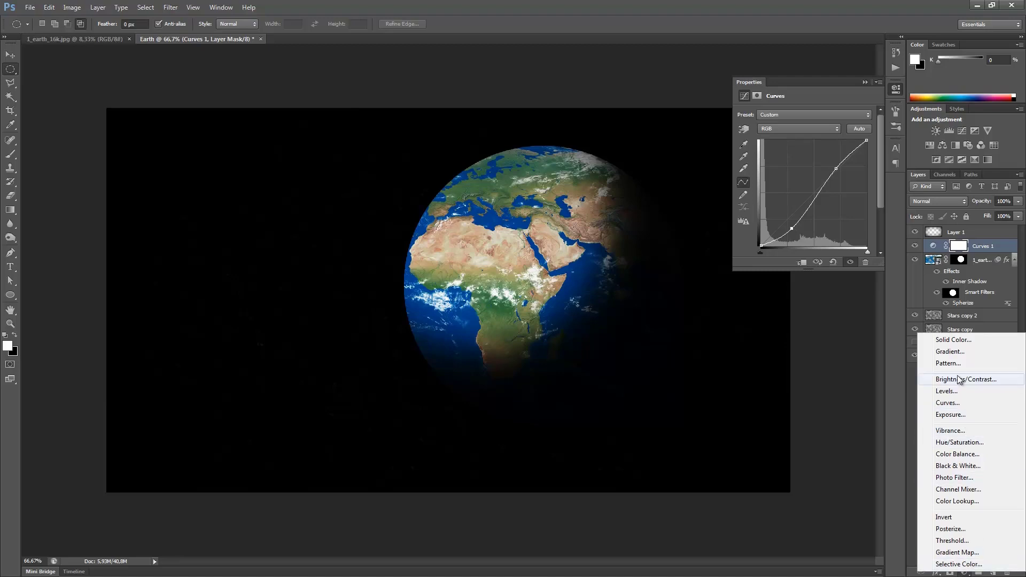
left_click(958, 466)
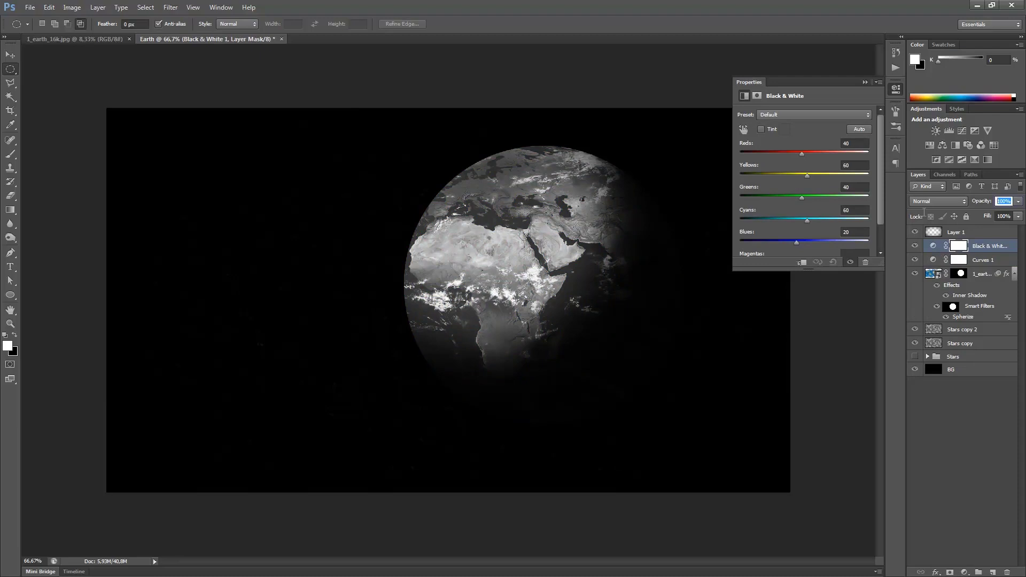
type("50")
key("Return")
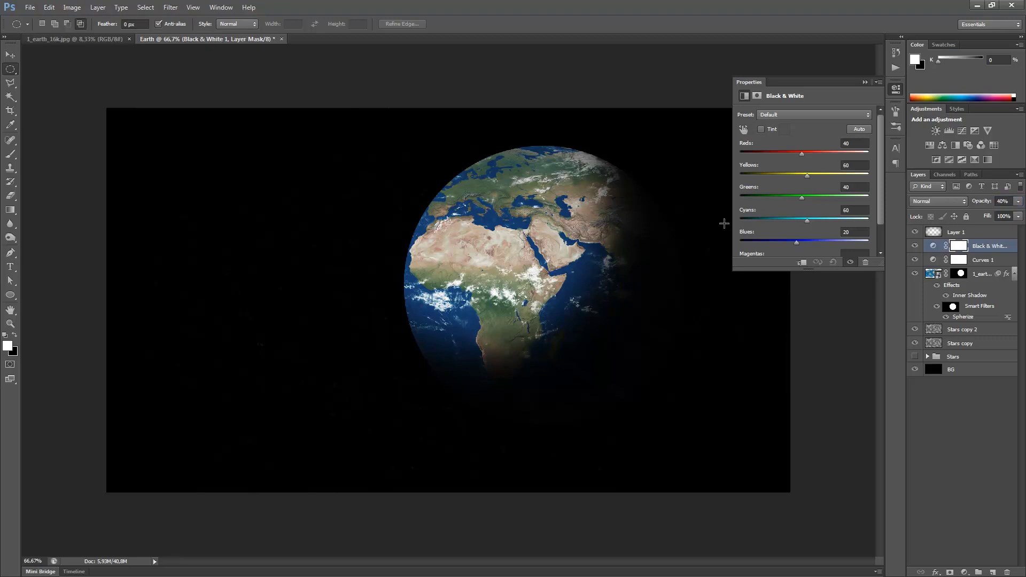
left_click_drag(984, 246, 976, 266)
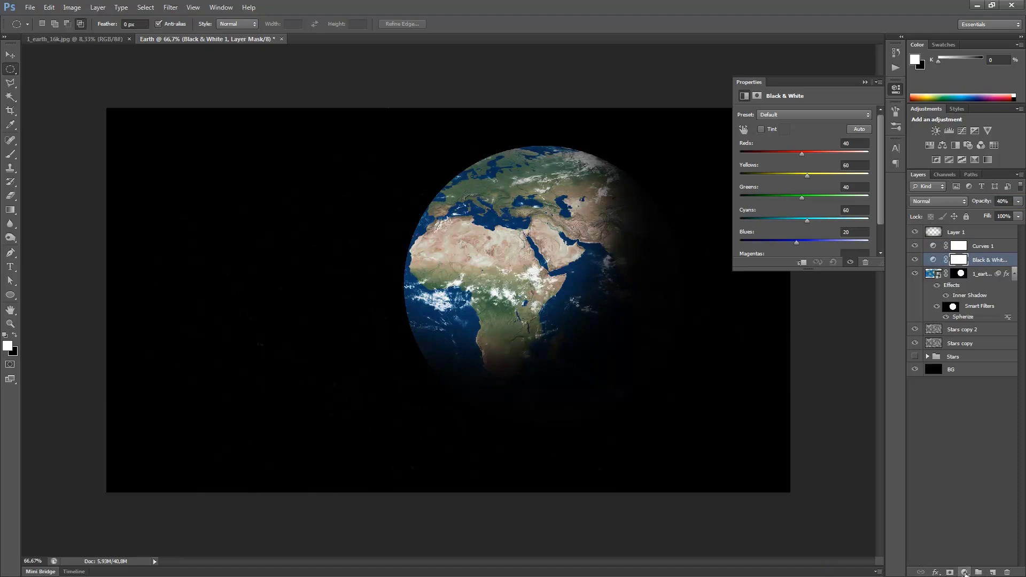
Step: Add a Hue/Saturation adjustment layer above Curves and colorize it blue with a hue of 217 and a saturation of 64
left_click(964, 572)
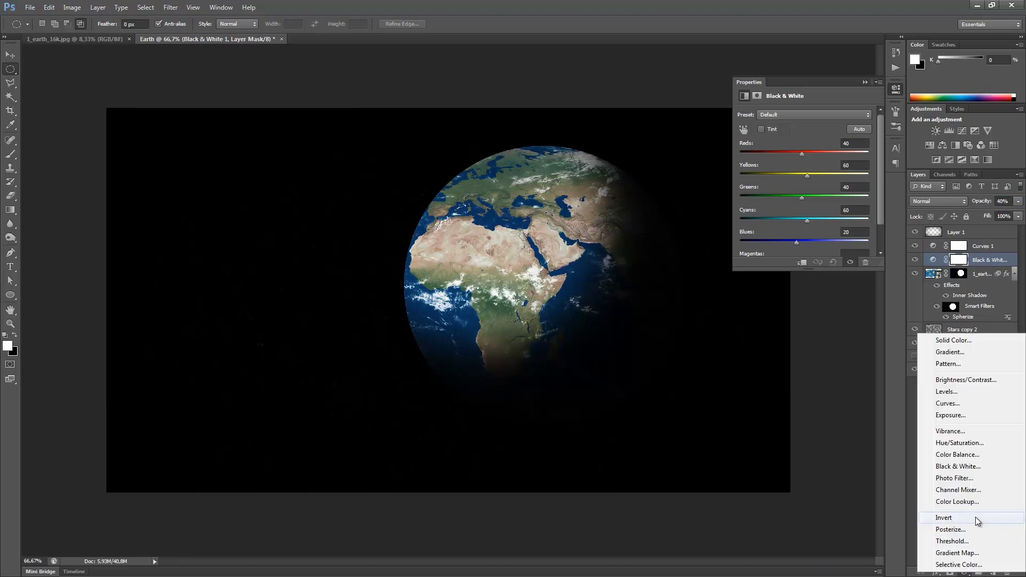
left_click(958, 443)
left_click_drag(982, 260, 984, 241)
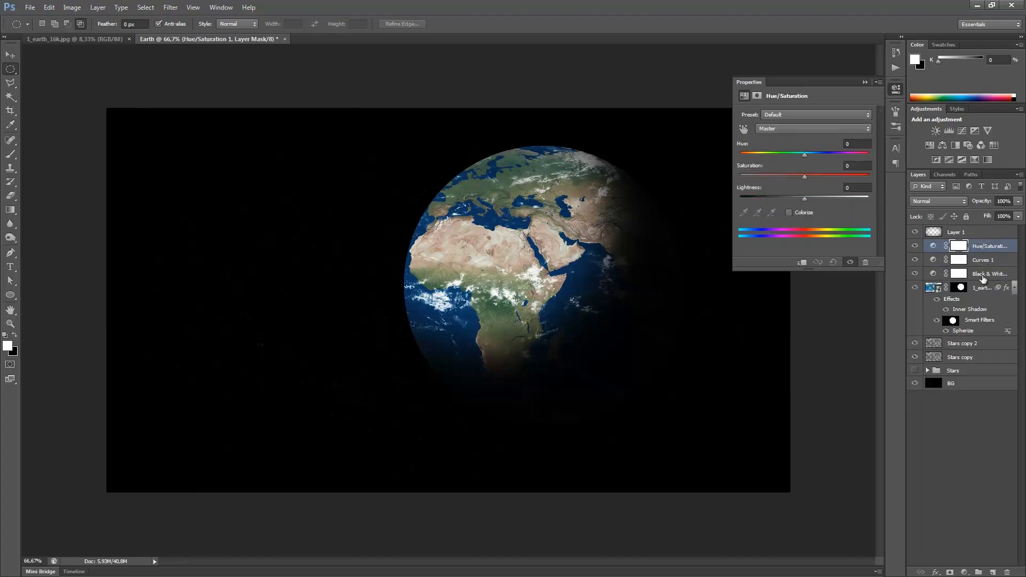
left_click(791, 213)
left_click_drag(802, 155, 817, 158)
left_click(823, 176)
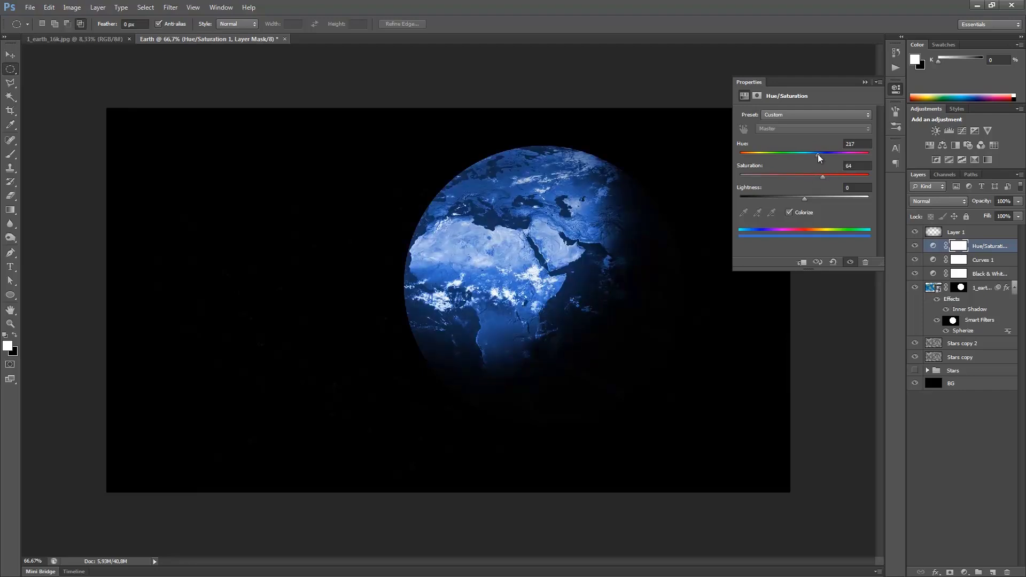
Step: Set the Hue/Saturation layer to Overlay blending with 35% opacity
left_click(926, 201)
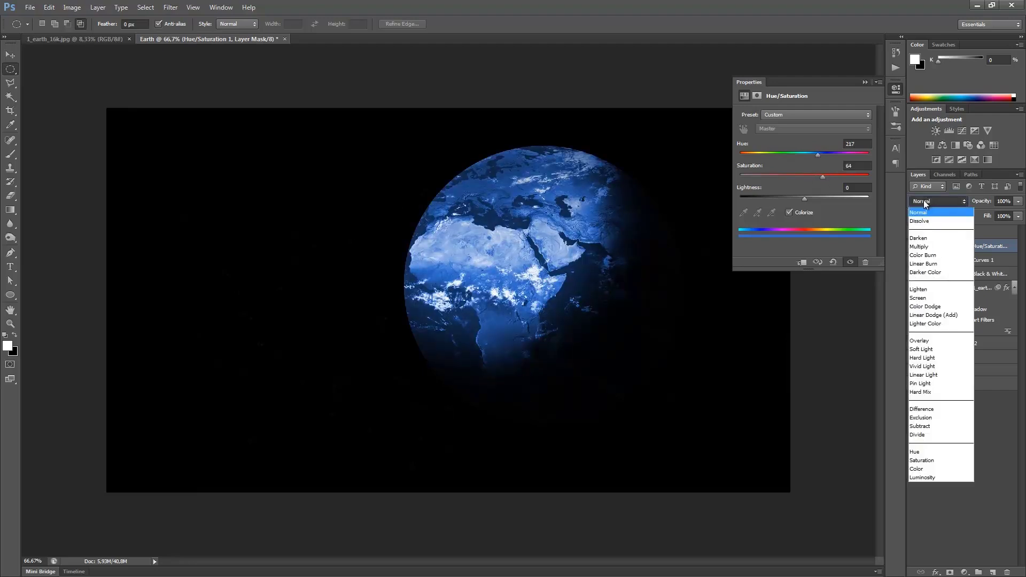
left_click(931, 340)
left_click(1012, 201)
type("40")
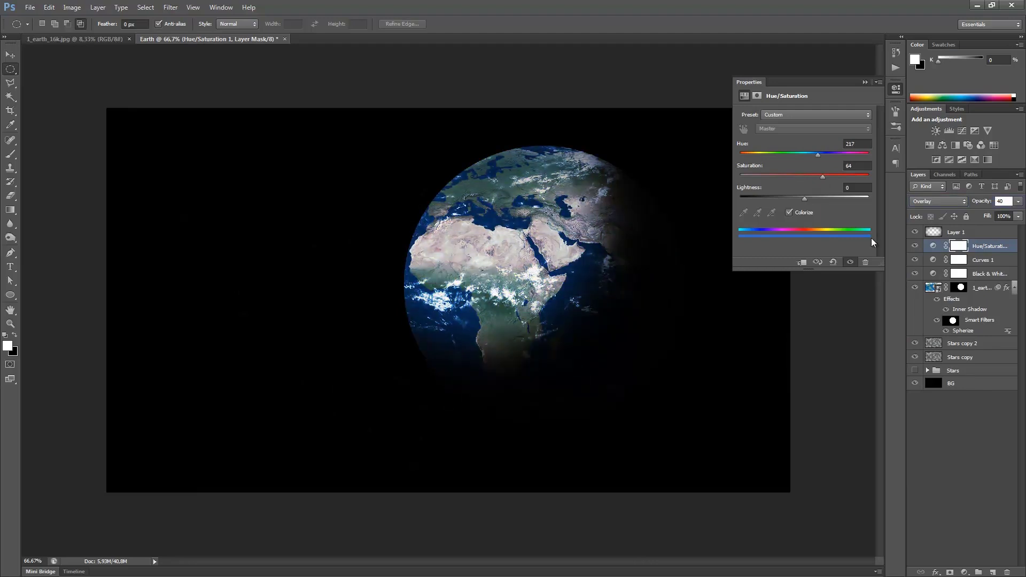
type("30")
left_click(982, 461)
Step: Clip the Hue/Saturation, Curves and Black & White adjustment layers to the 1_earth_16k layer
left_click(980, 247)
left_click(981, 275, "shift")
right_click(975, 275)
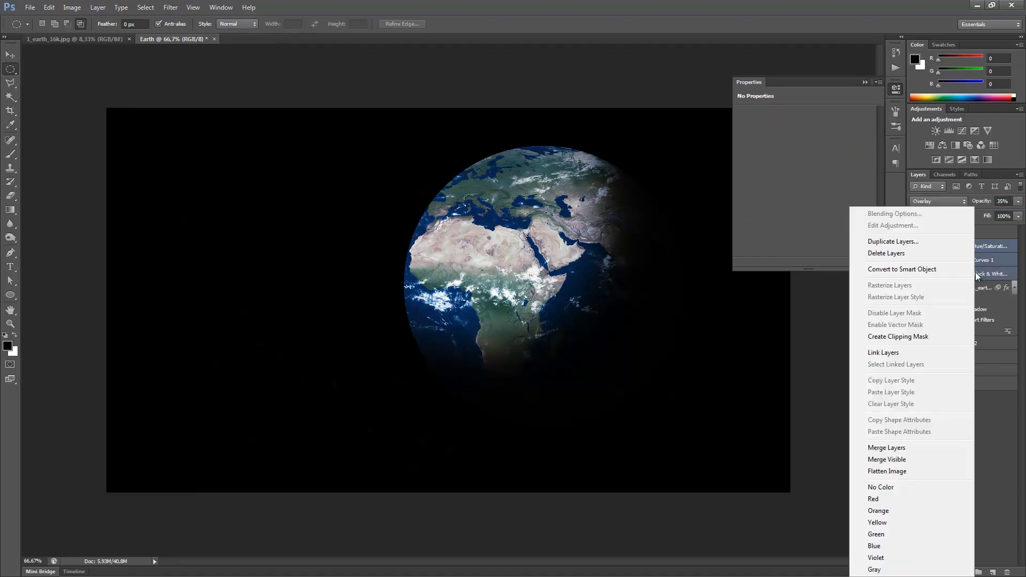
left_click(890, 335)
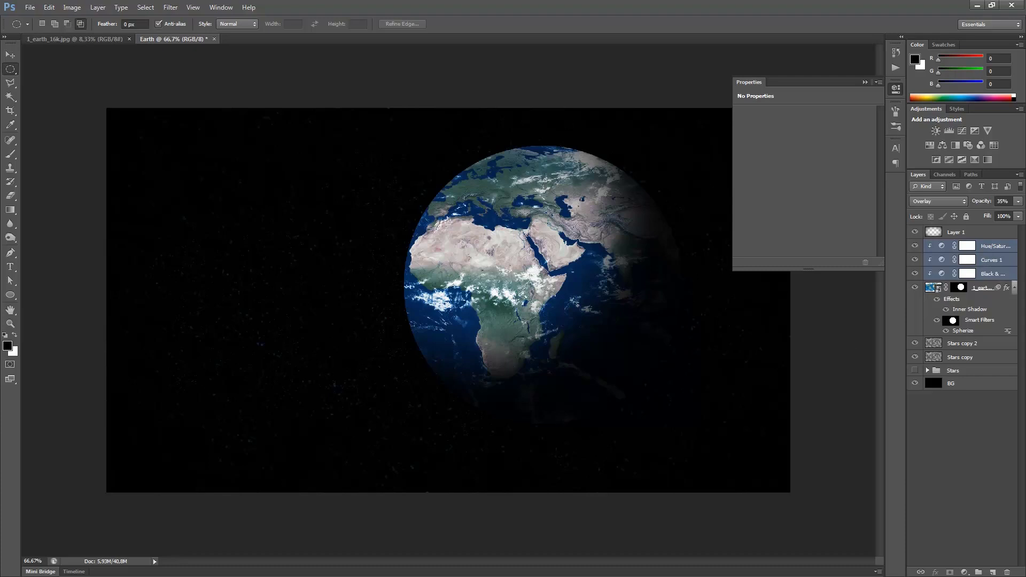
Step: Load the Earth layer mask's circle as a selection and create a new unclipped layer above the adjustment layers
left_click(922, 289)
left_click(961, 287)
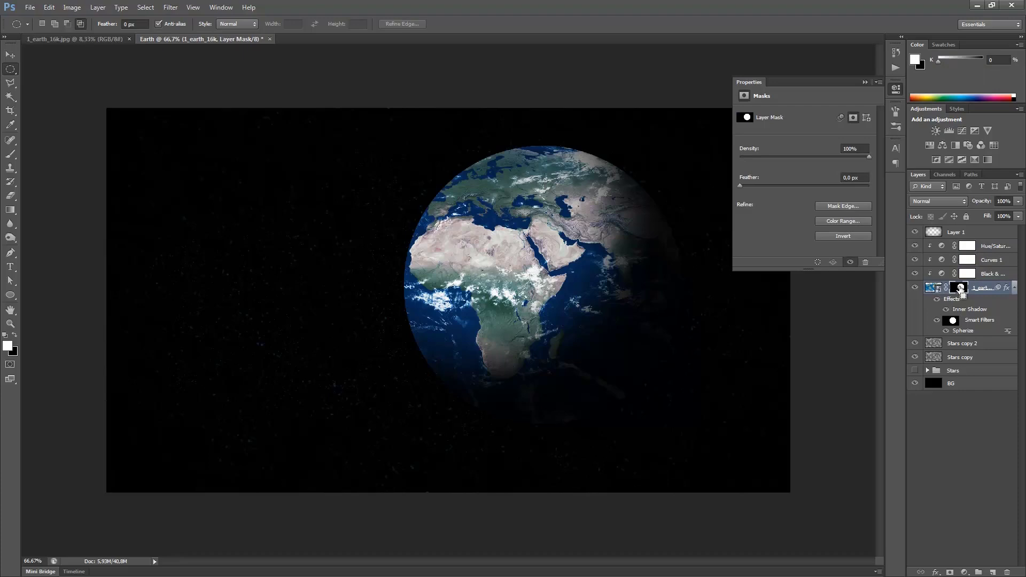
left_click(961, 288, "ctrl")
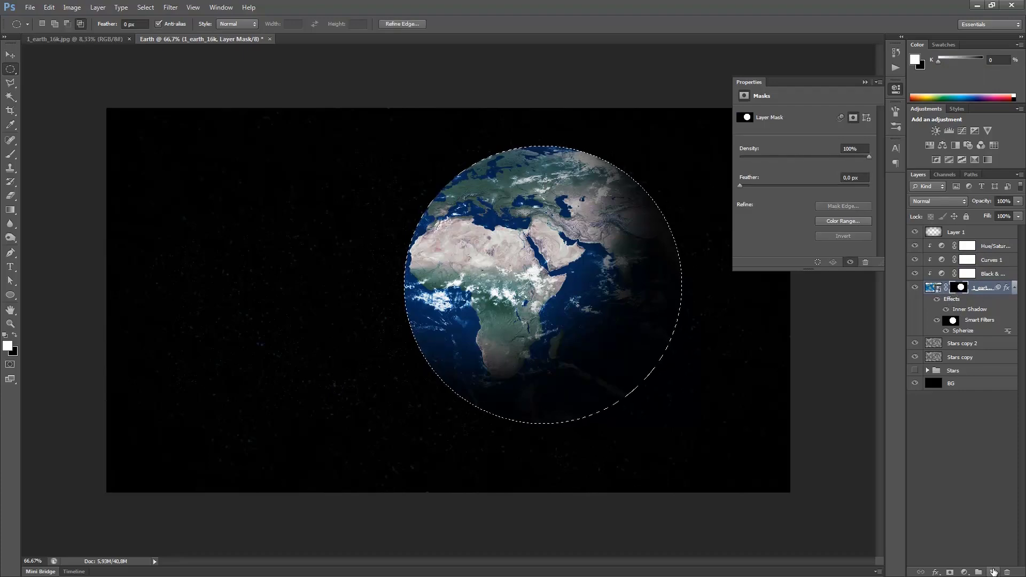
left_click(993, 571)
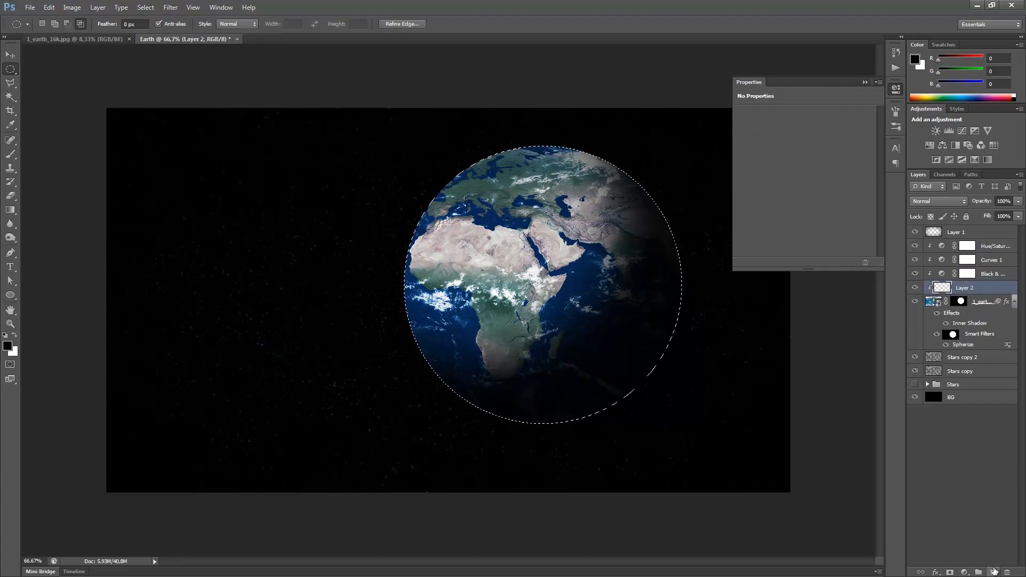
left_click(966, 295, "alt")
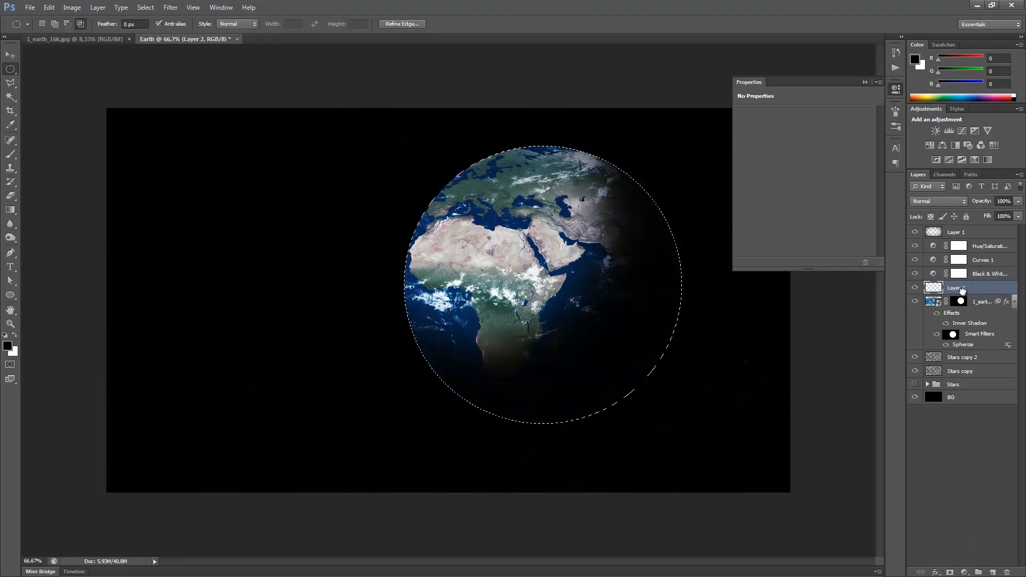
left_click_drag(966, 238, 967, 240)
Step: Clip the three adjustment layers to the 1_earth_16k layer again so they affect only the planet
left_click(977, 260)
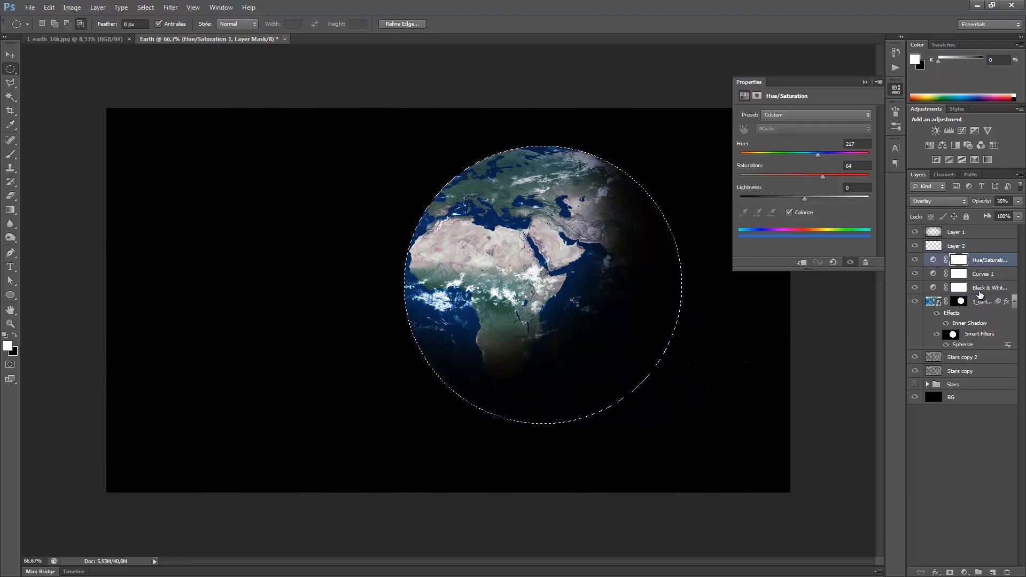
left_click(979, 288, "shift")
right_click(983, 288)
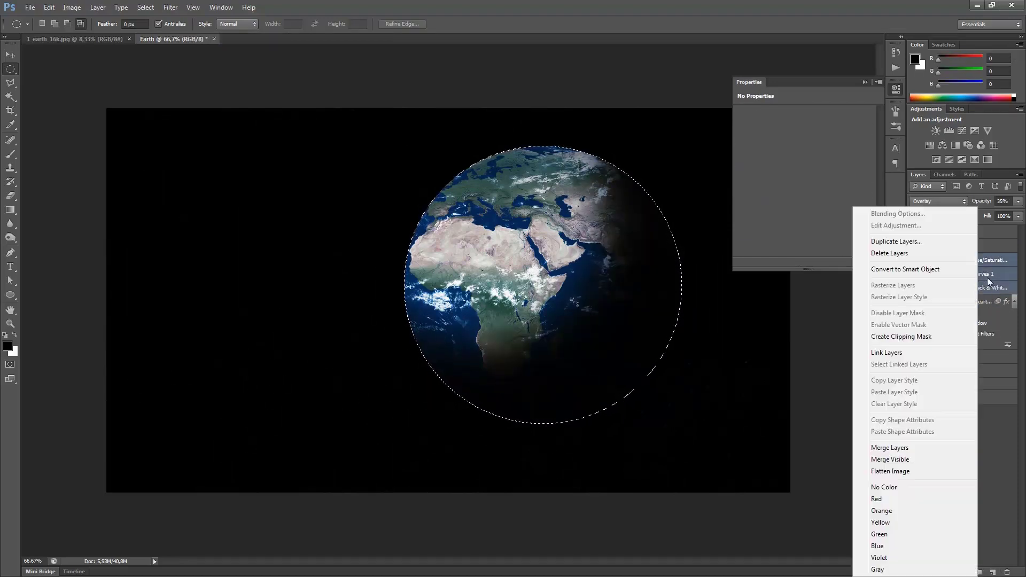
left_click(912, 336)
Step: Fill the circular selection on Layer 2 with white at 100% opacity and deselect
left_click(956, 249)
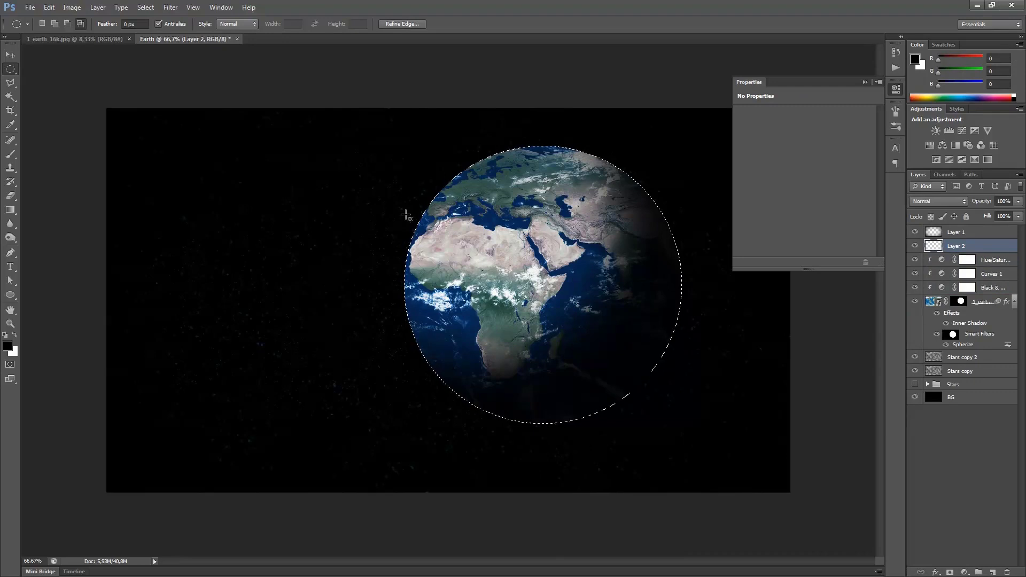
right_click(523, 276)
left_click(547, 428)
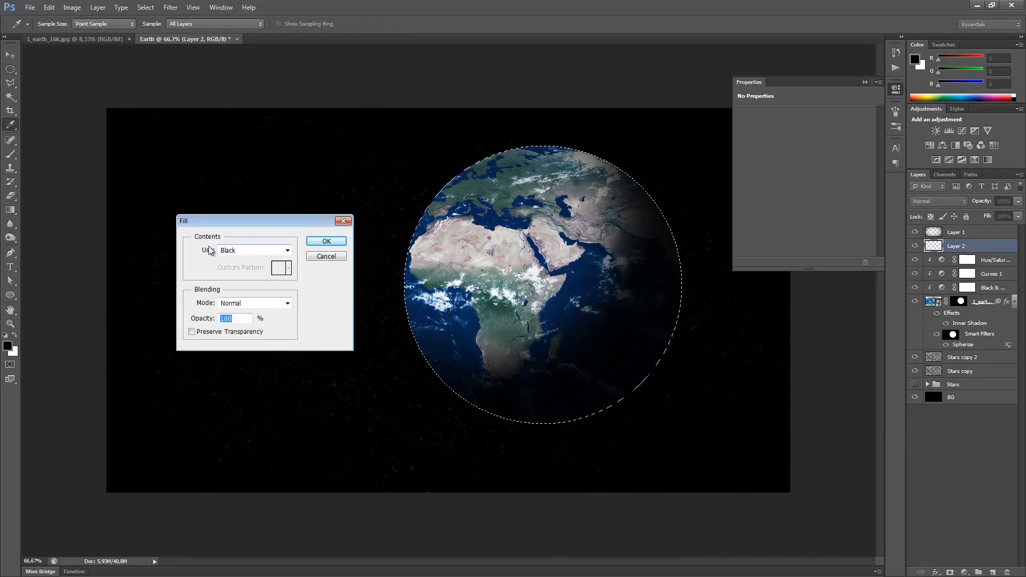
left_click(253, 250)
left_click(249, 336)
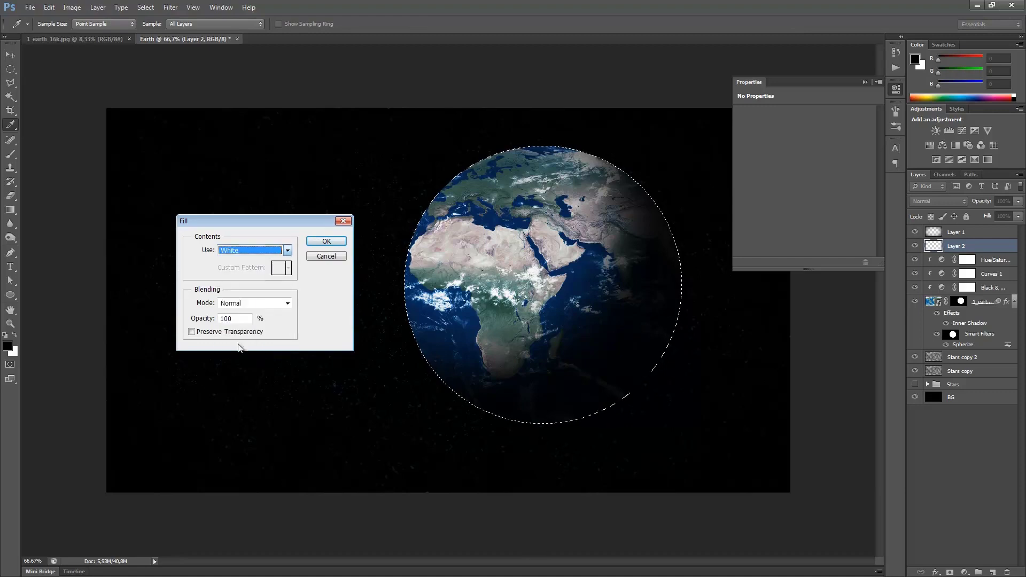
left_click(324, 241)
key("m")
key("ctrl+d")
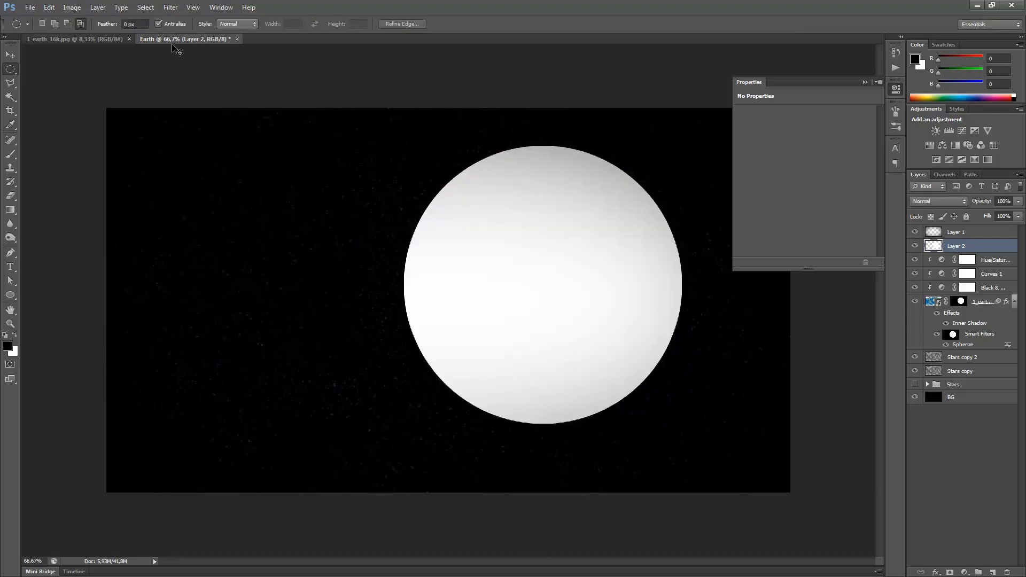
Step: Move Layer 2 beneath the Earth layer and shift its white disc slightly up and left so a thin crescent shows
left_click_drag(957, 248, 956, 349)
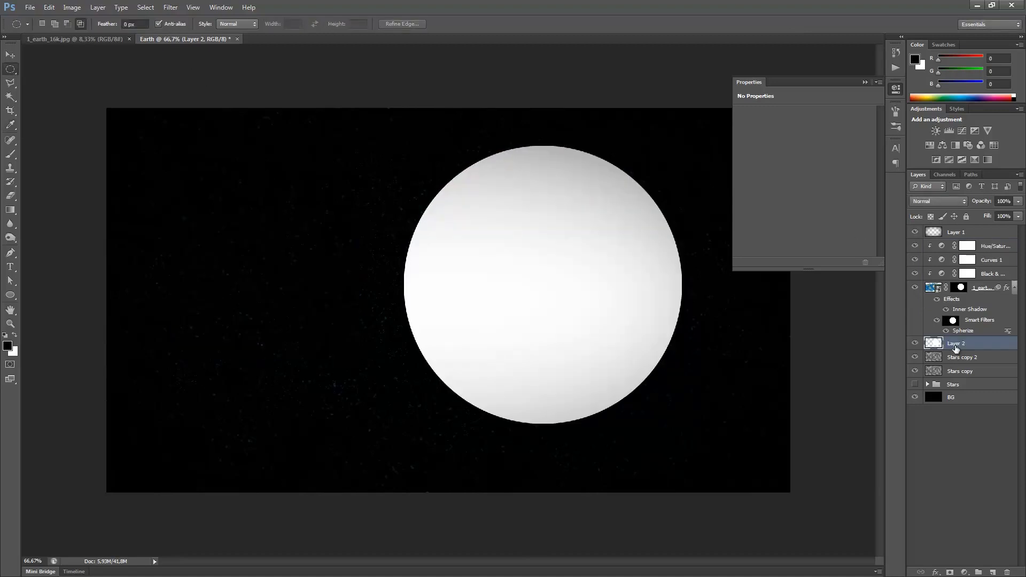
key("v")
left_click_drag(605, 340, 602, 341)
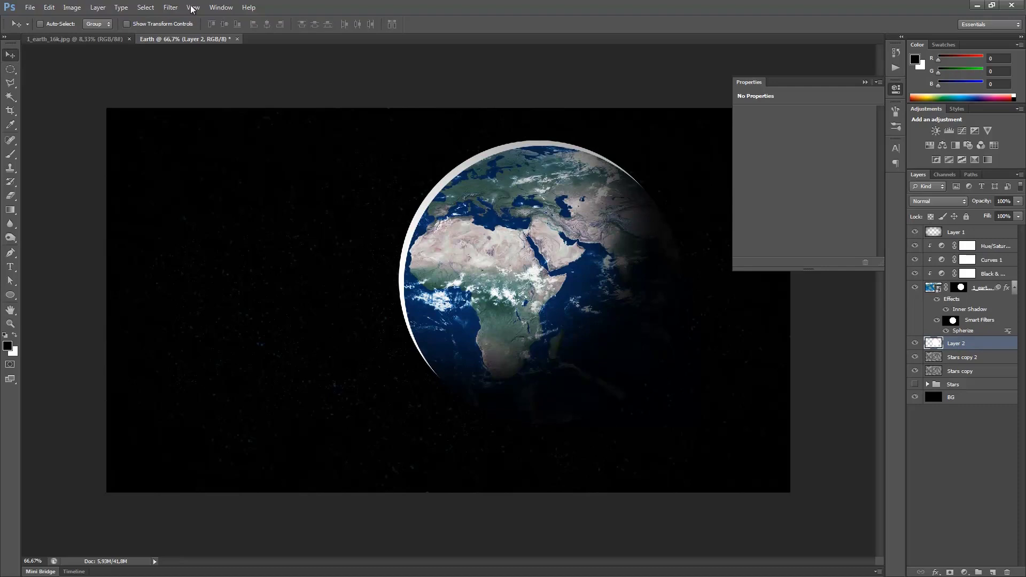
Step: Apply a Gaussian Blur with a radius of 5 pixels to the white disc on Layer 2
left_click(171, 8)
mouse_move(192, 119)
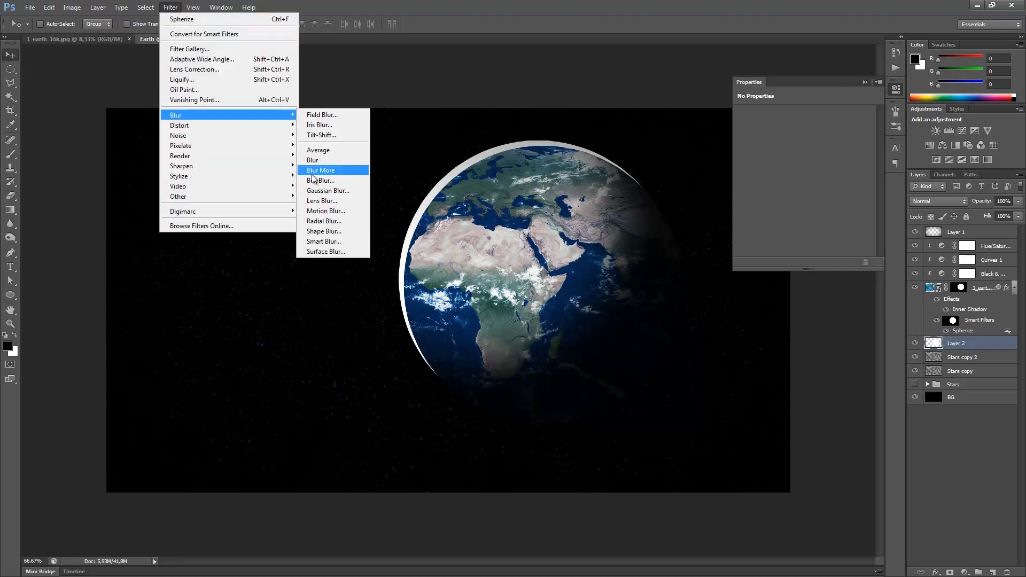
left_click(315, 191)
type("5")
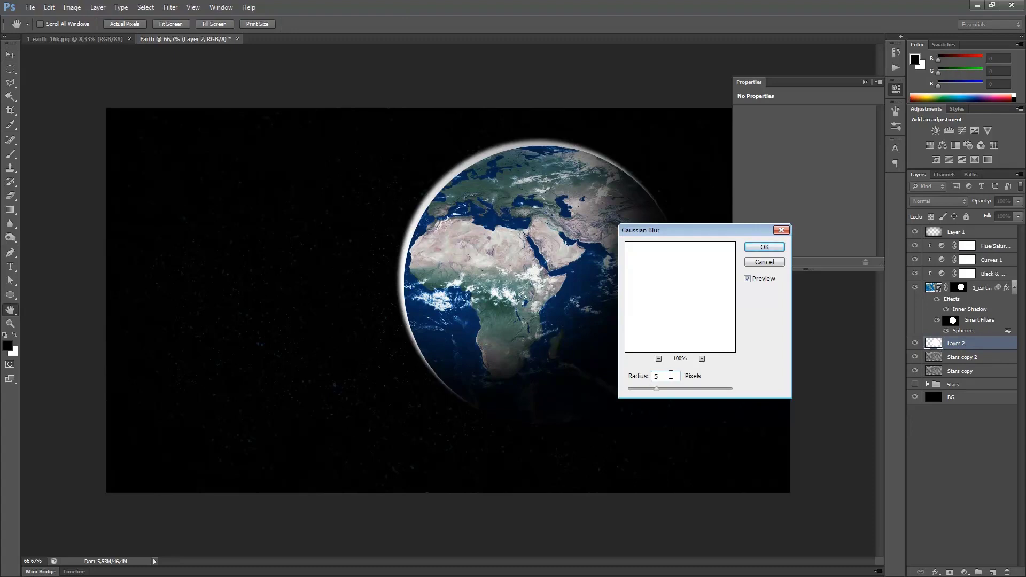
left_click_drag(601, 376, 491, 371)
left_click(760, 248)
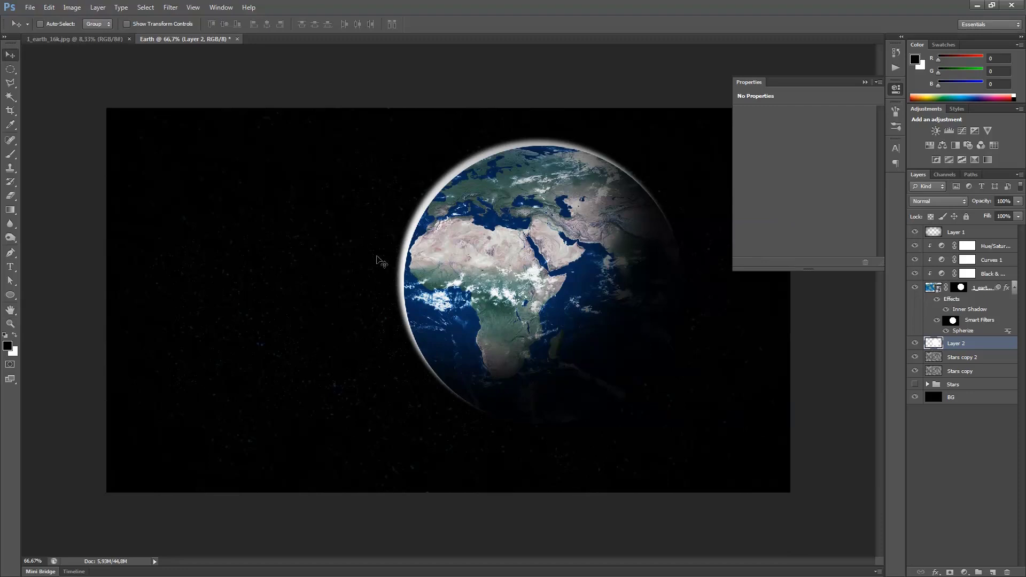
Step: Add an Outer Glow to Layer 2 and set its glow color to bright blue #0090ff
right_click(950, 348)
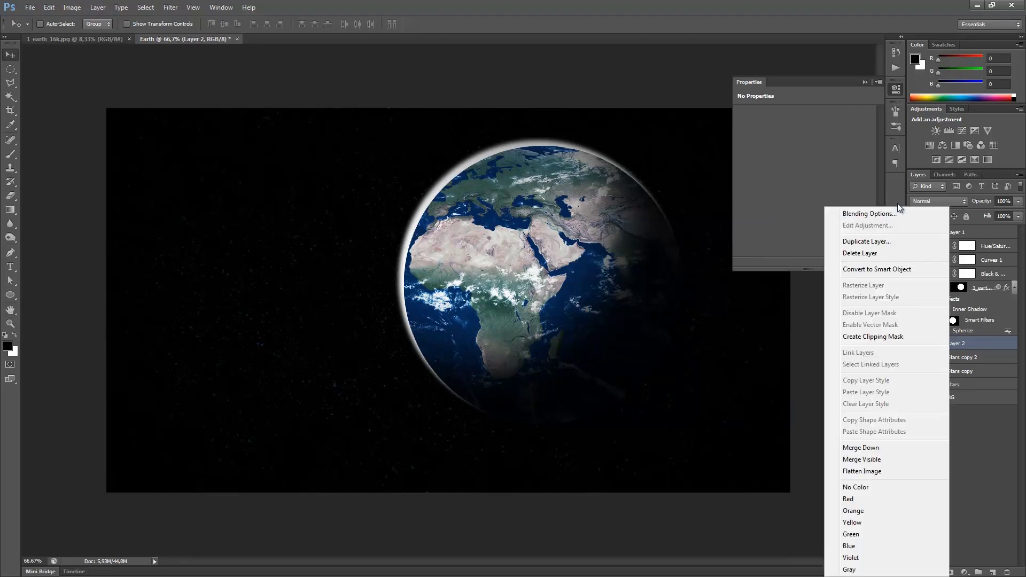
left_click(876, 216)
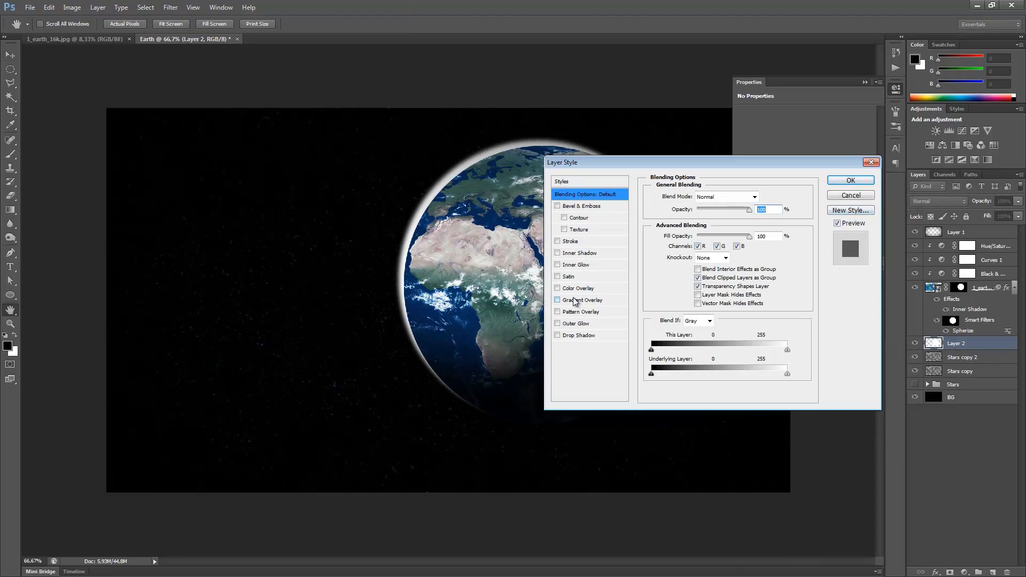
left_click(577, 324)
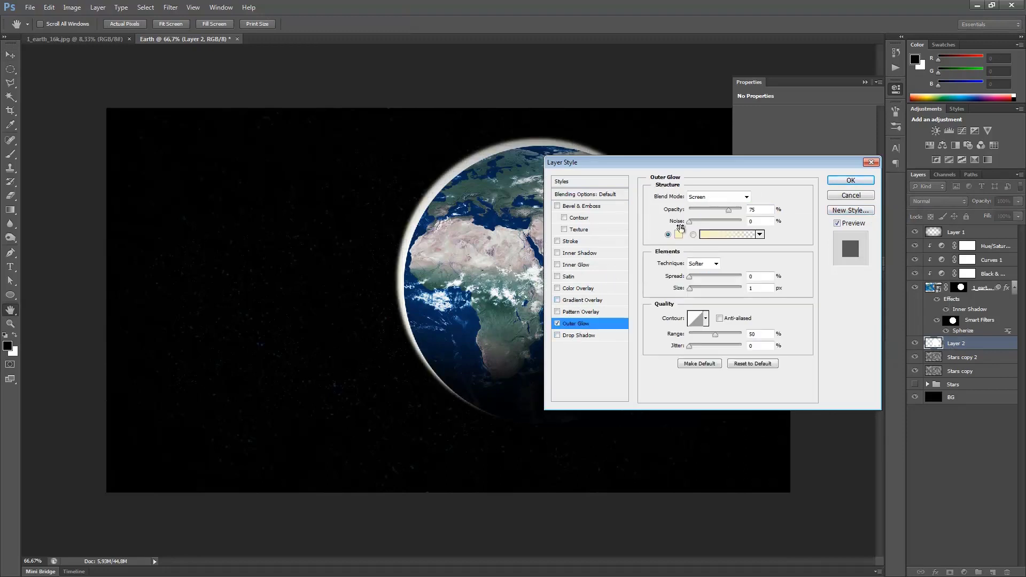
left_click(678, 235)
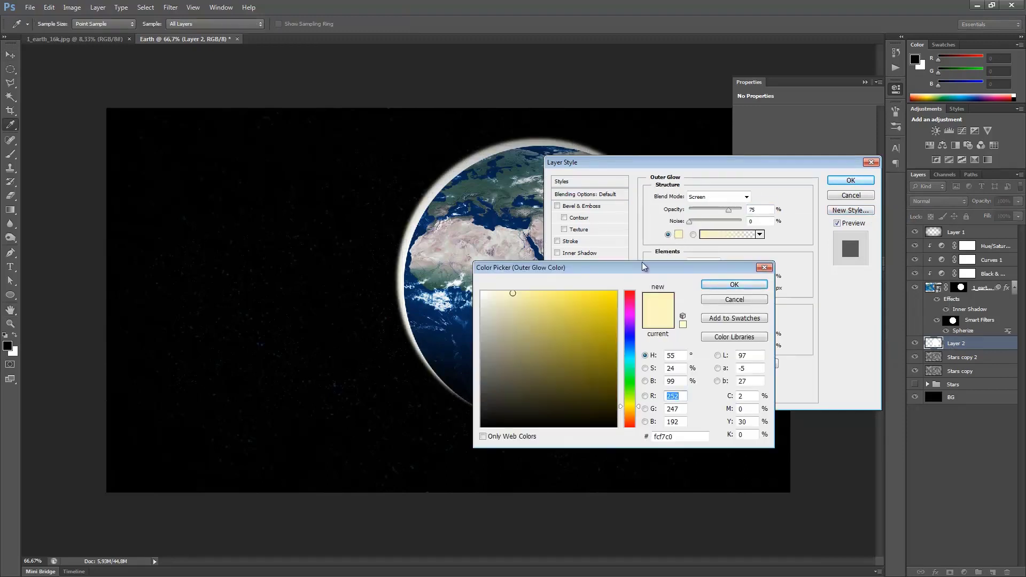
left_click_drag(630, 358, 630, 349)
left_click(605, 295)
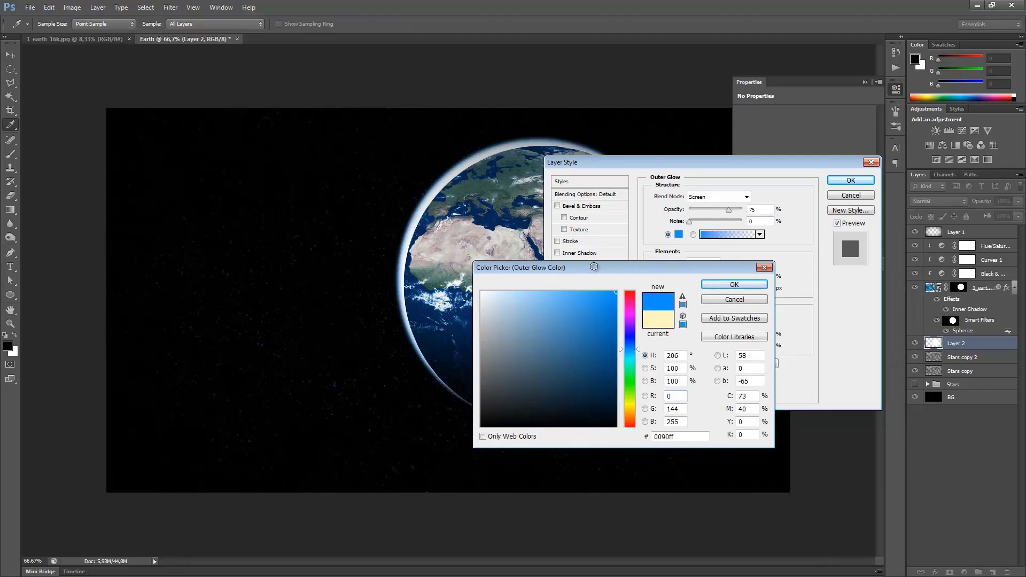
left_click(734, 284)
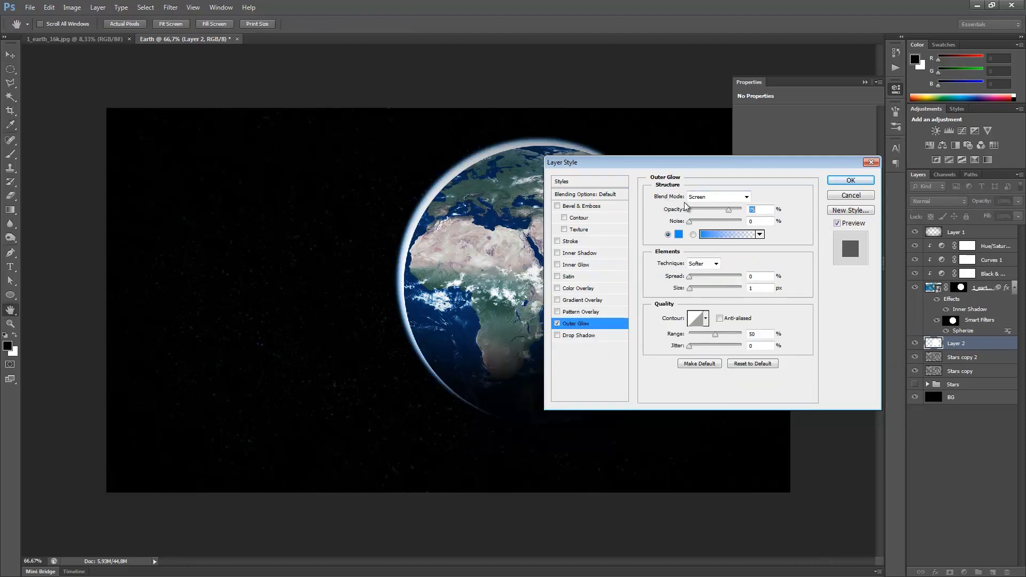
Step: Set Layer 2's Outer Glow to Linear Dodge (Add) blending with a size of 43 px and apply the style
left_click(697, 199)
left_click(732, 307)
left_click_drag(690, 288, 701, 291)
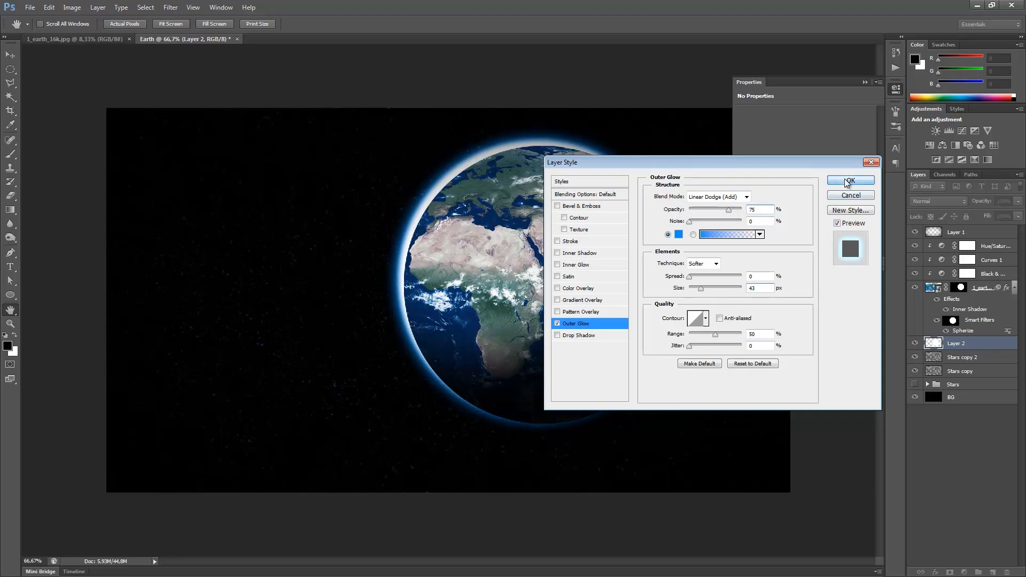
left_click(849, 180)
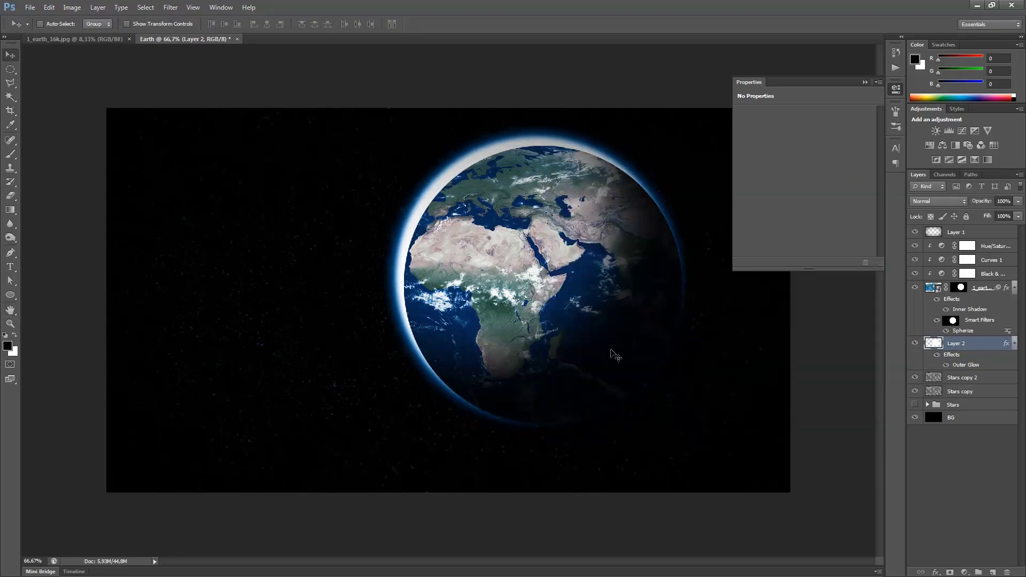
Step: Scale Layer 2's white disc down proportionally to about 99% so the rim around the planet becomes thinner
key("ctrl+t")
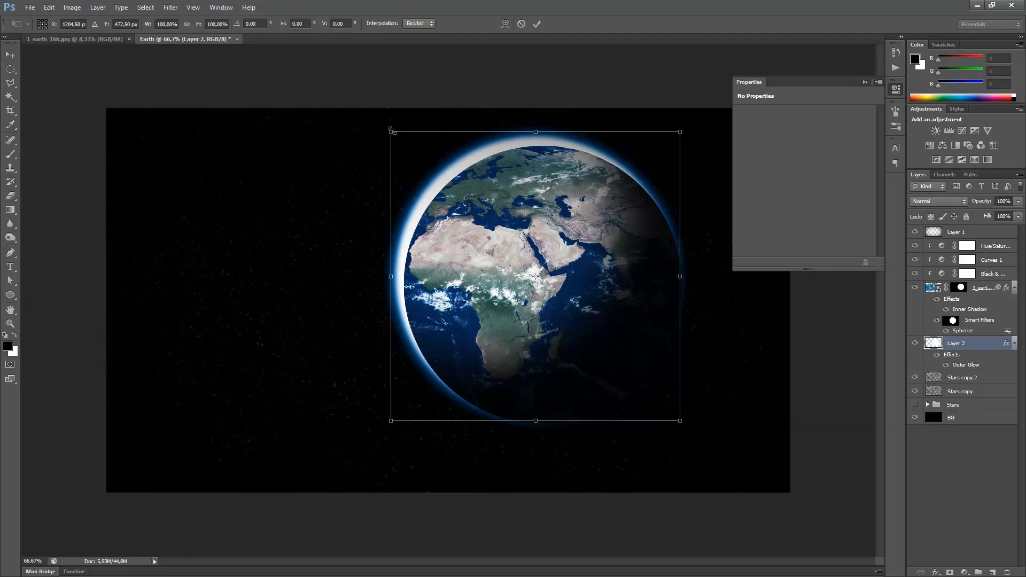
left_click_drag(391, 130, 393, 134)
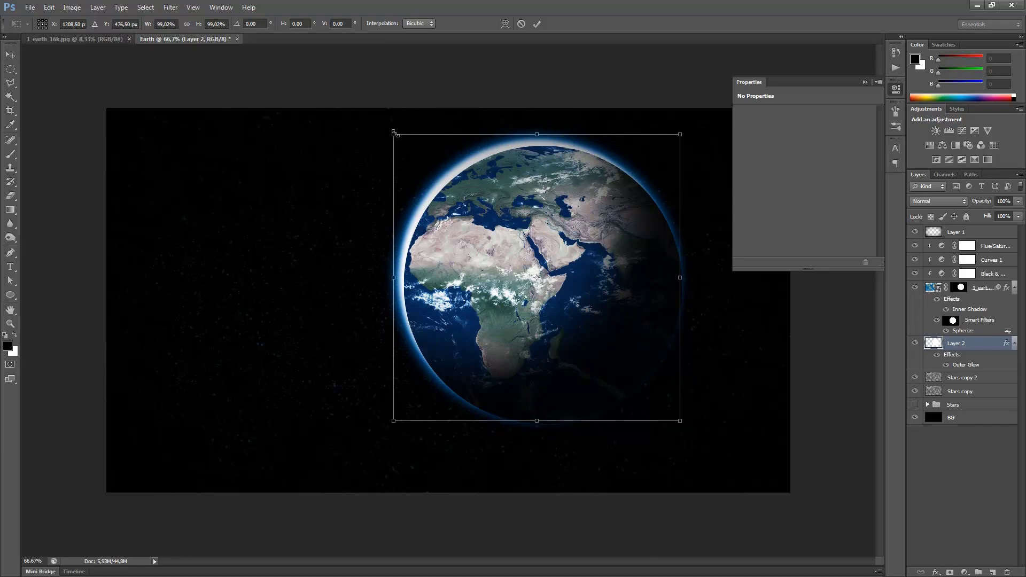
key("Return")
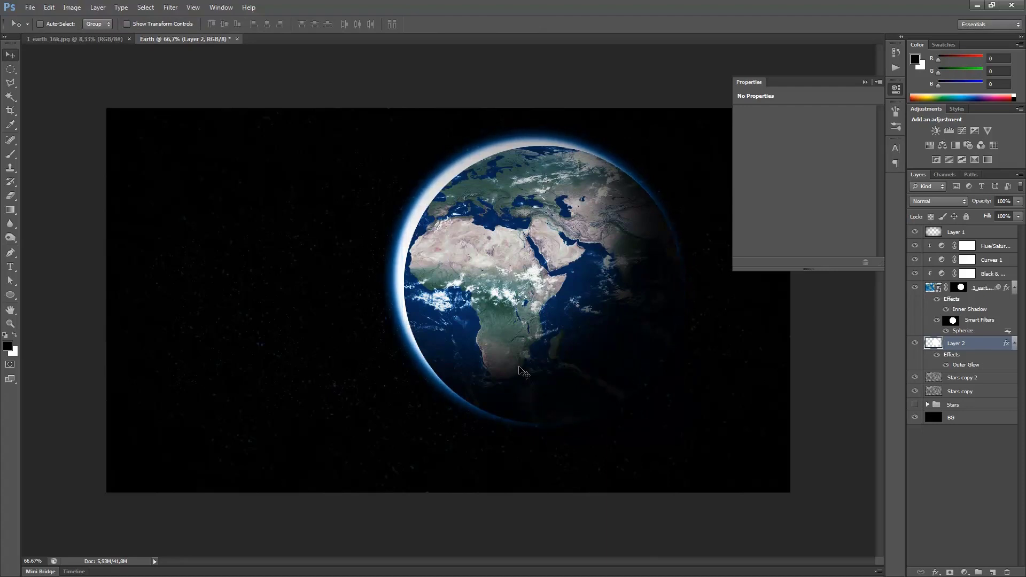
key("ctrl+t")
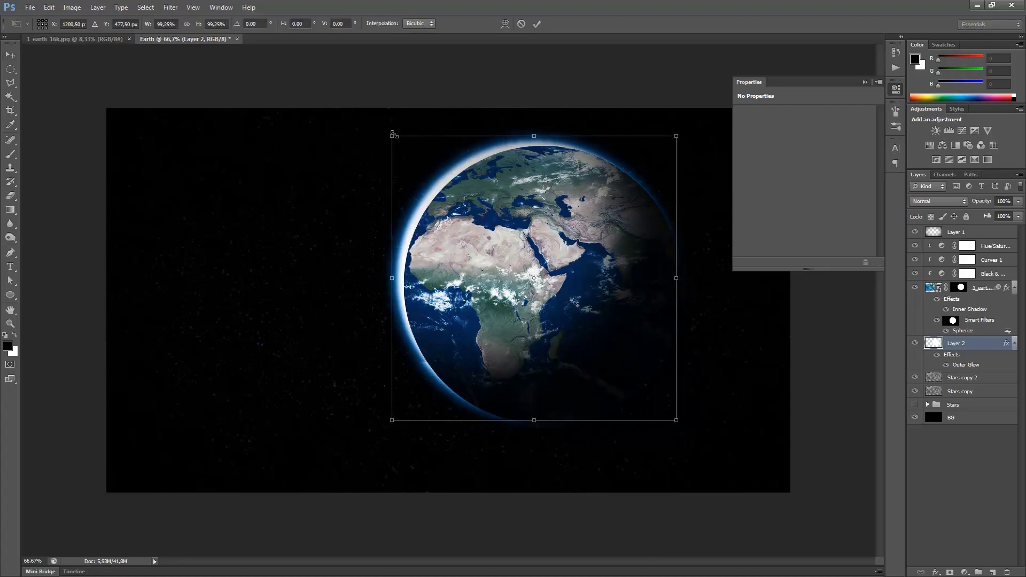
key("Return")
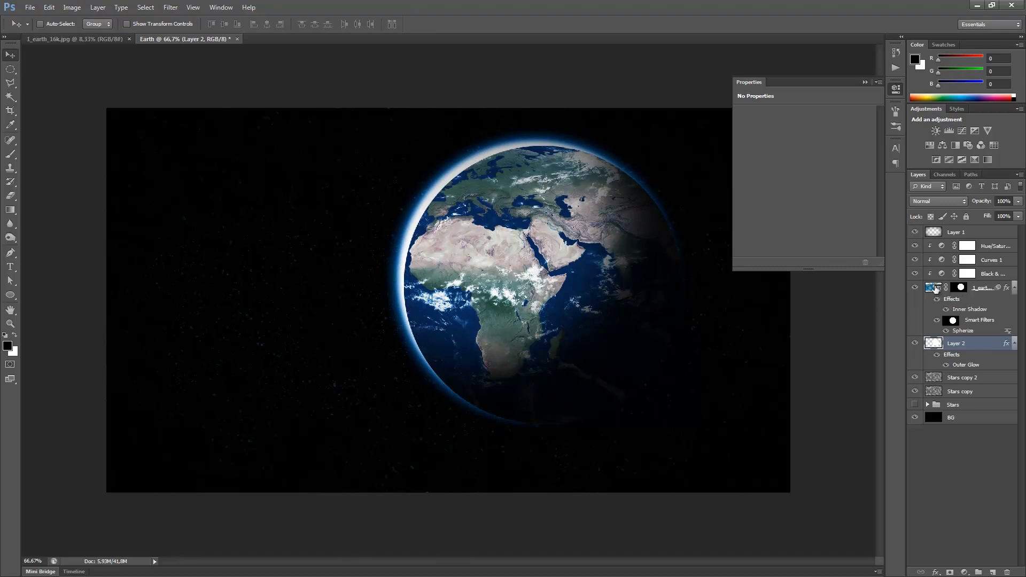
Step: Add an Inner Glow to the 1_earth_16k layer and set its color to pale blue #c5f1ff
left_click(934, 288)
right_click(934, 288)
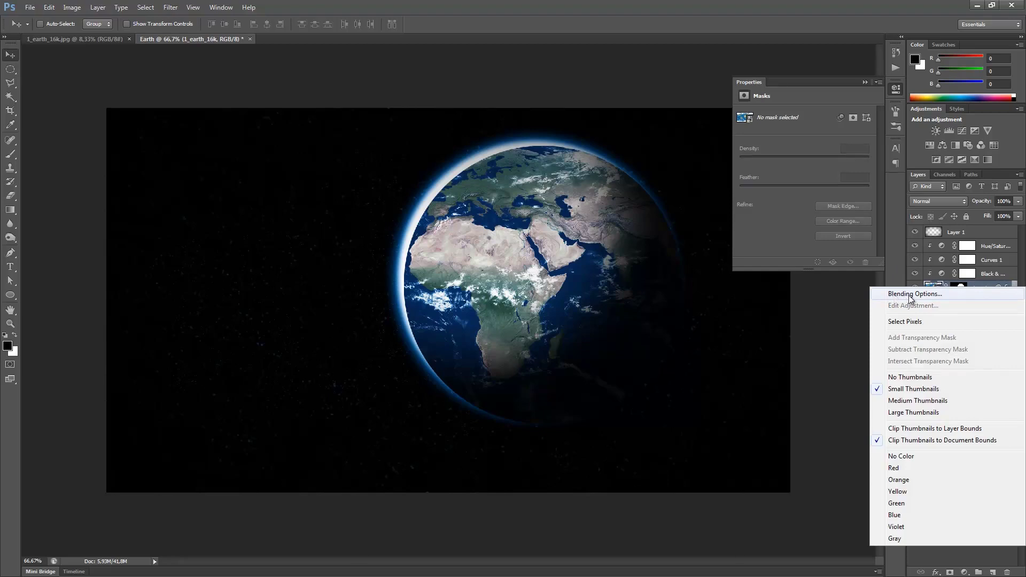
left_click(911, 294)
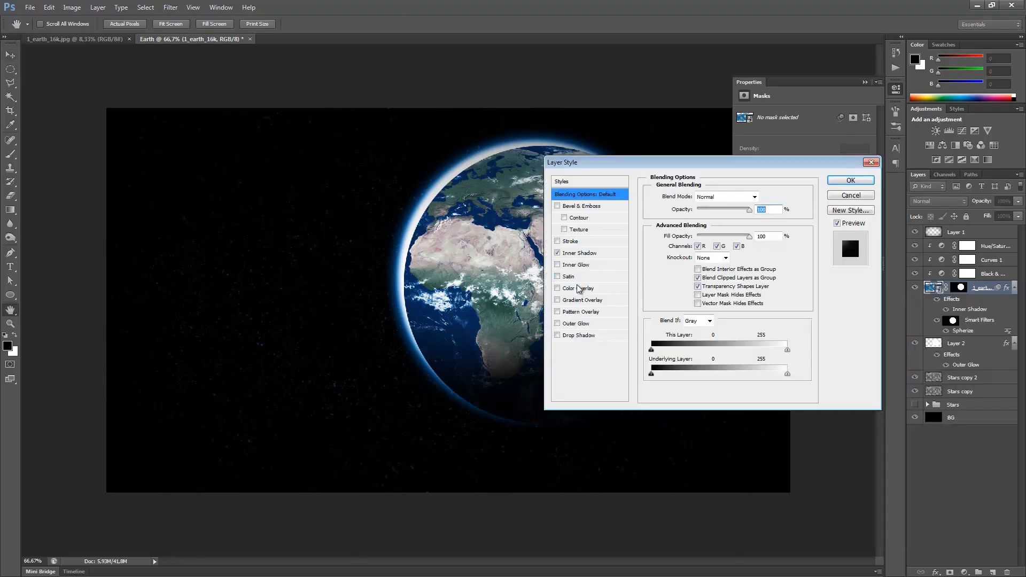
left_click(578, 265)
left_click_drag(691, 298, 699, 300)
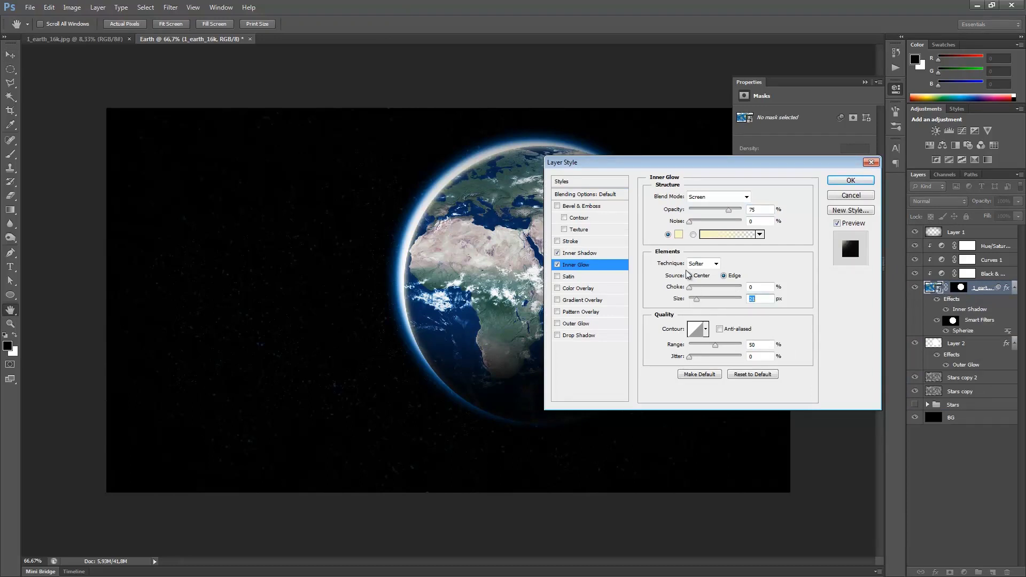
left_click(679, 234)
left_click(482, 292)
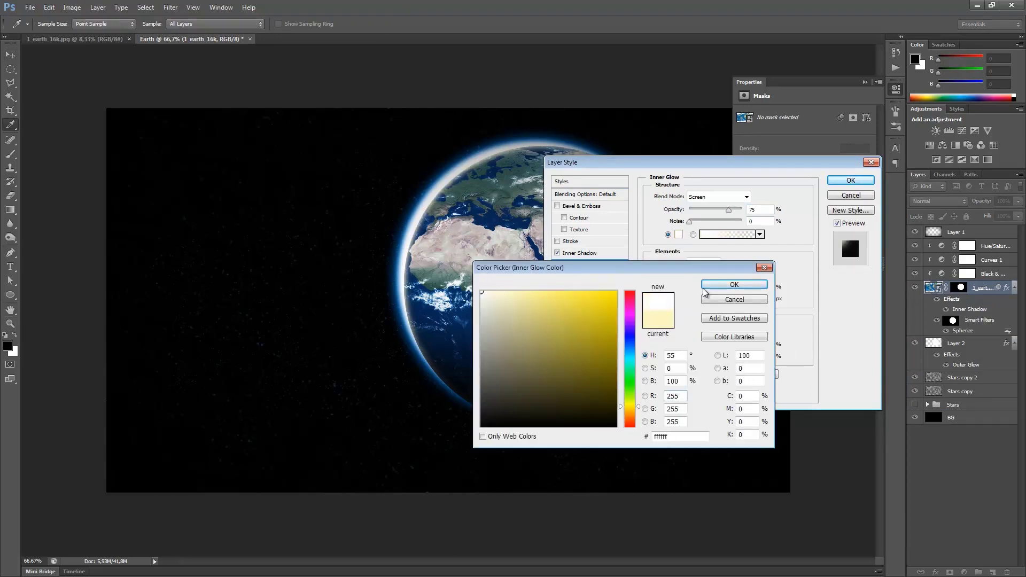
left_click(629, 353)
left_click(524, 314)
left_click(511, 292)
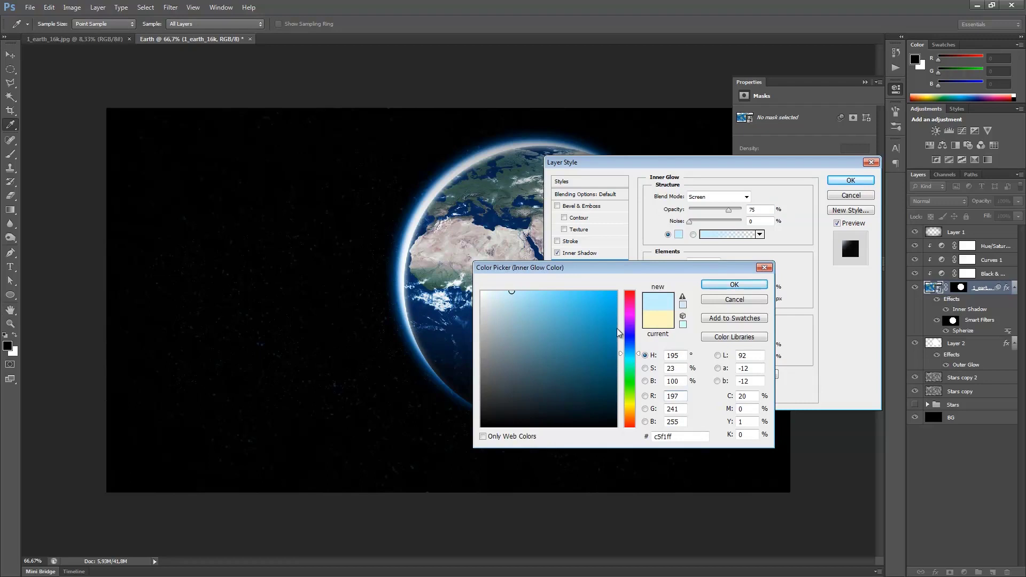
left_click(719, 286)
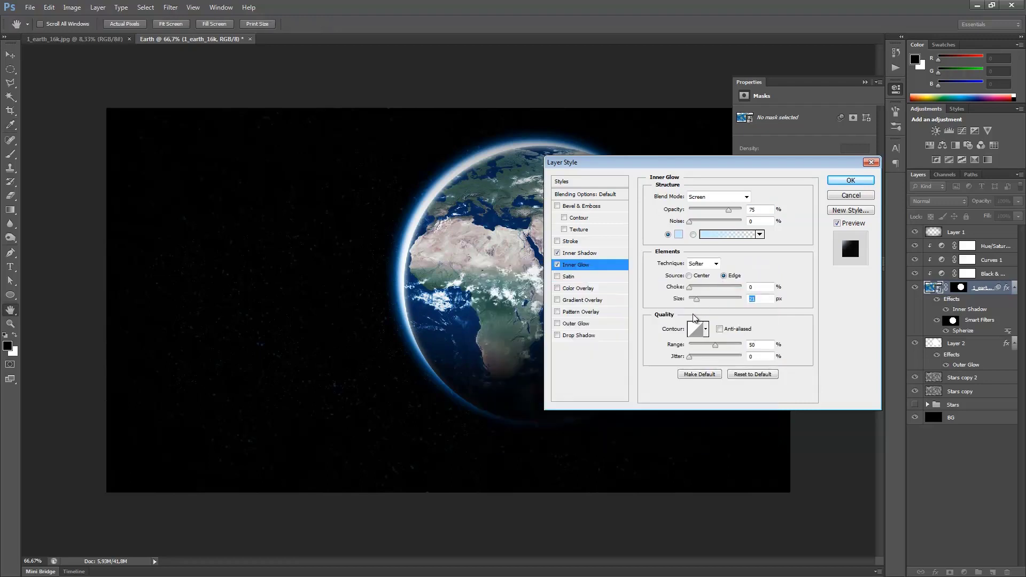
Step: Set the planet's Inner Glow to Linear Dodge (Add) blending, increase its size slightly and apply the style
left_click_drag(696, 300, 697, 299)
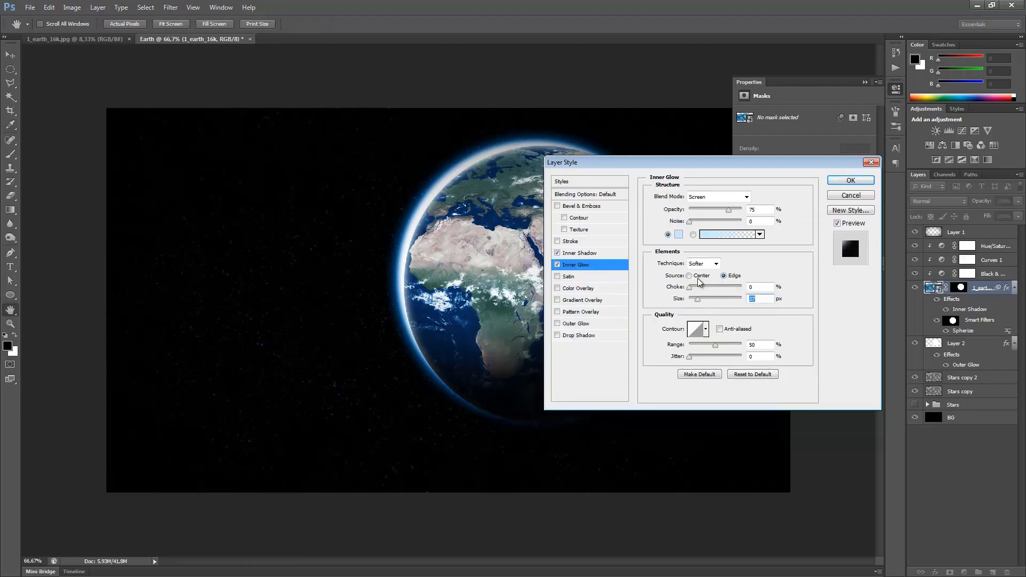
left_click(713, 198)
left_click(710, 310)
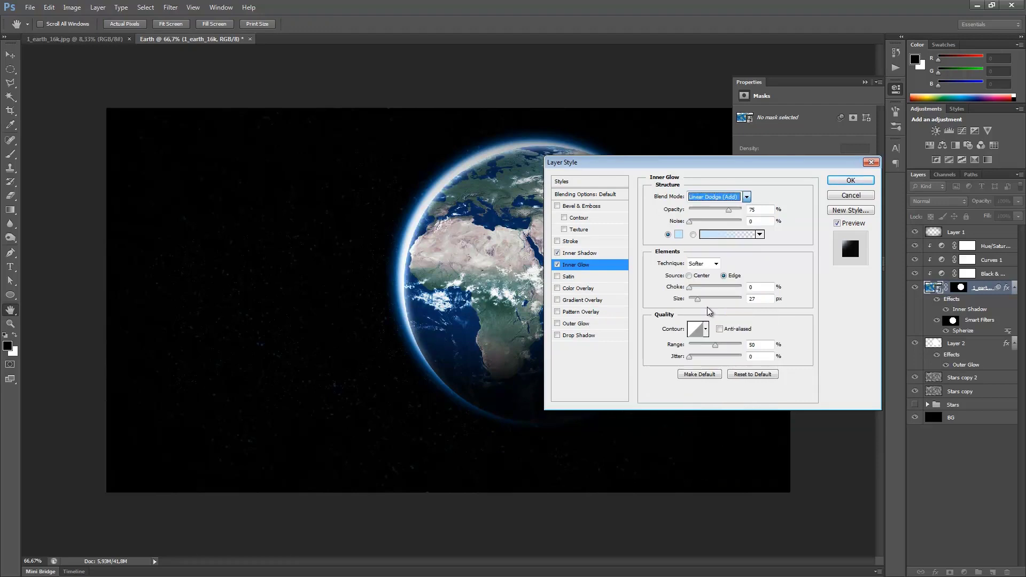
mouse_move(697, 299)
left_mouse_down()
mouse_move(737, 301)
mouse_move(699, 302)
left_mouse_up()
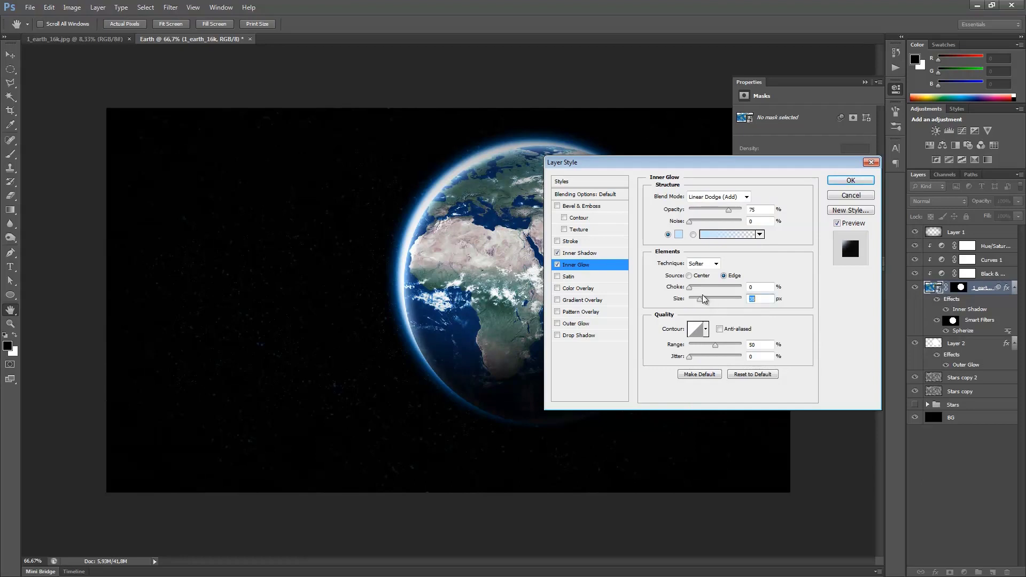
left_click(835, 188)
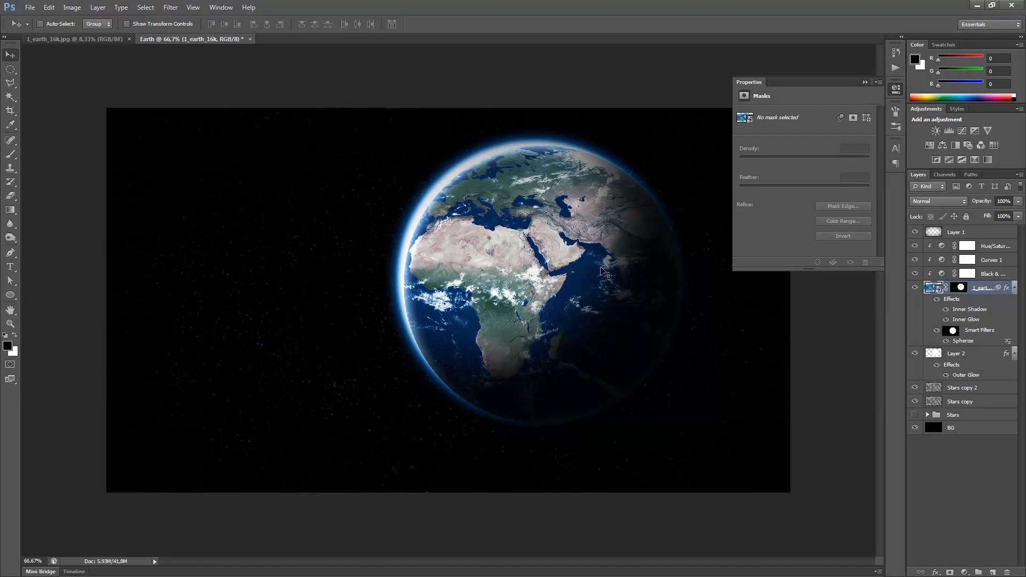
Step: Try scaling the 1_earth_16k layer on its own down to 83.75%
key("ctrl+t")
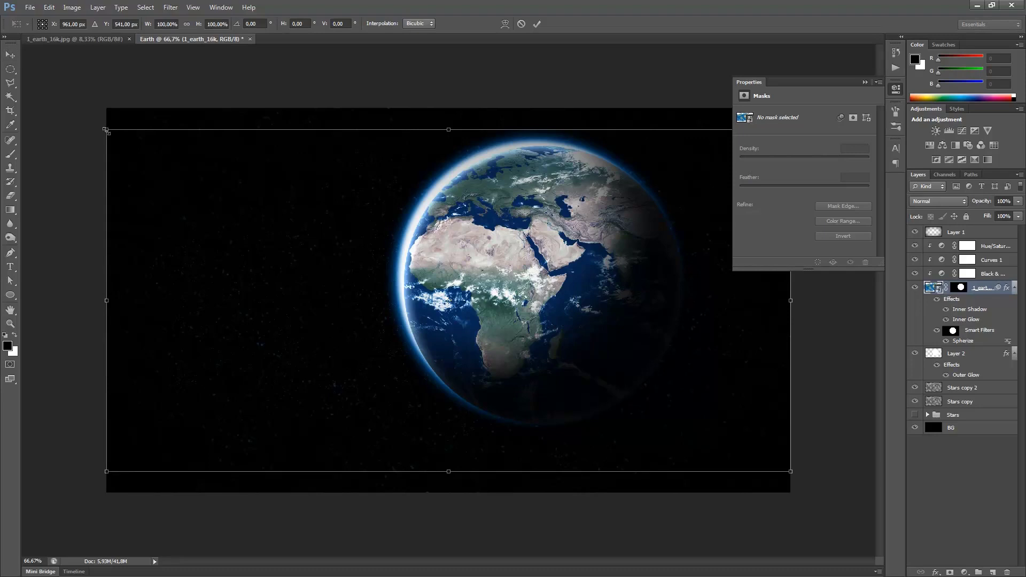
left_click_drag(107, 129, 163, 157)
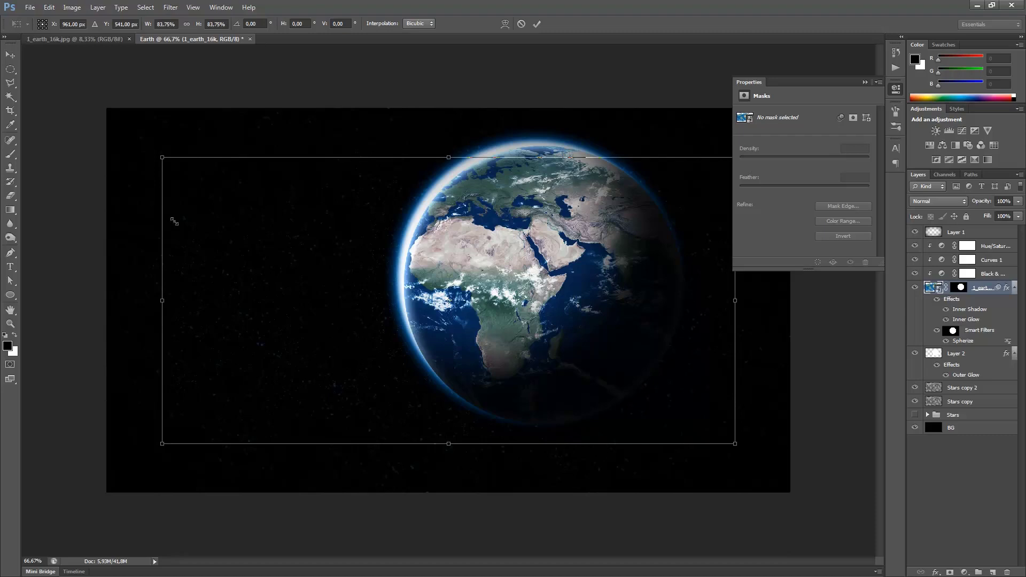
key("Return")
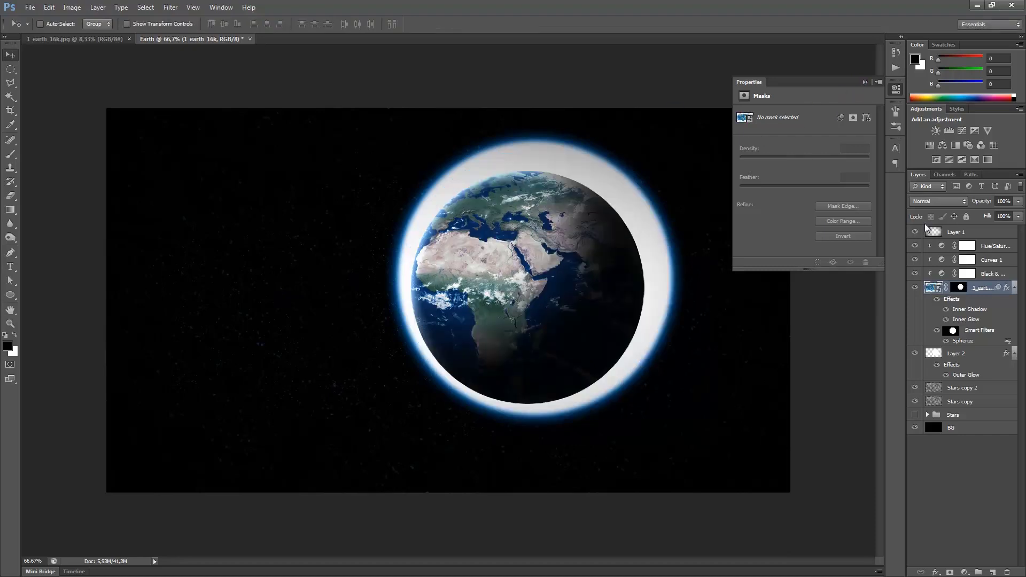
Step: Group Layer 2, the 1_earth_16k layer and its three adjustment layers, and name the group Earth
left_click(955, 353)
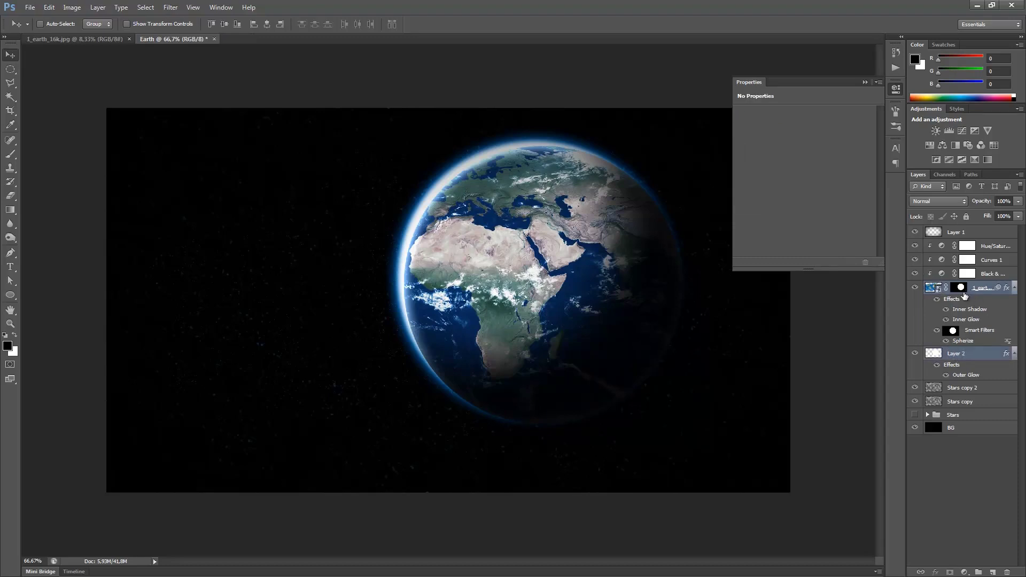
key("ctrl+g")
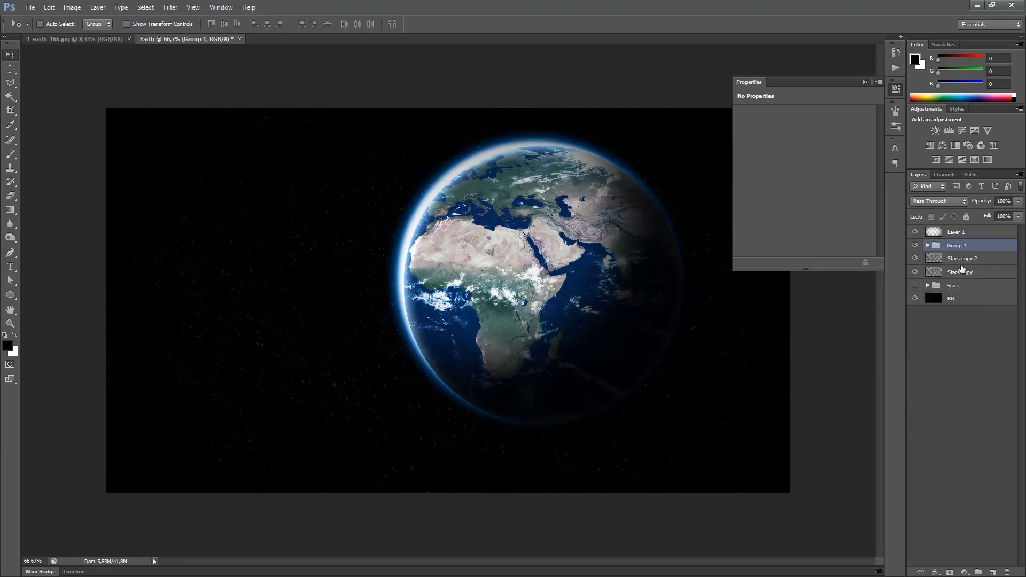
double_click(951, 247)
type("Earth")
key("Return")
Step: Scale the Earth group down proportionally, move it toward the right side of the canvas and expand the group
key("ctrl+t")
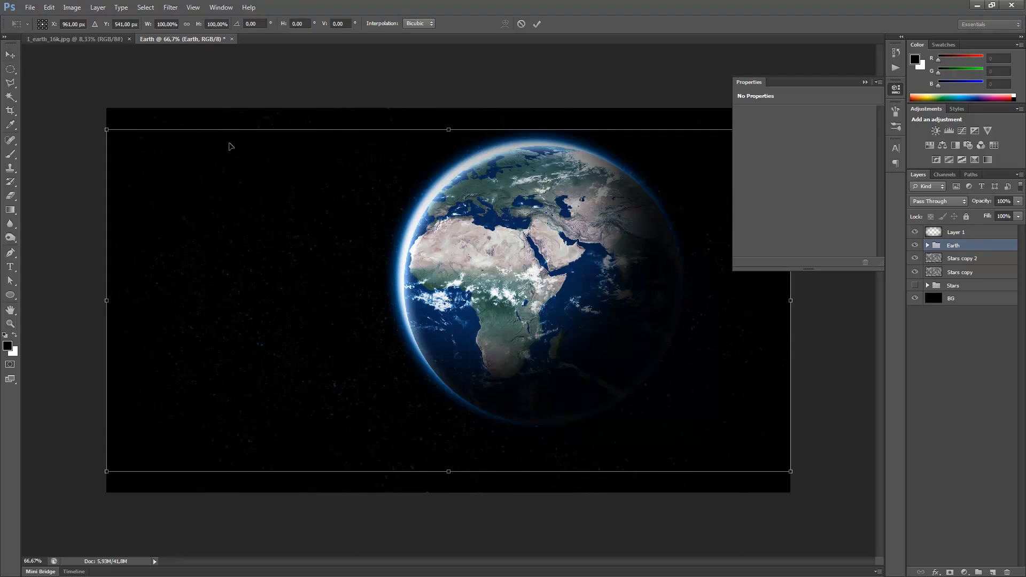
left_click_drag(106, 129, 149, 169)
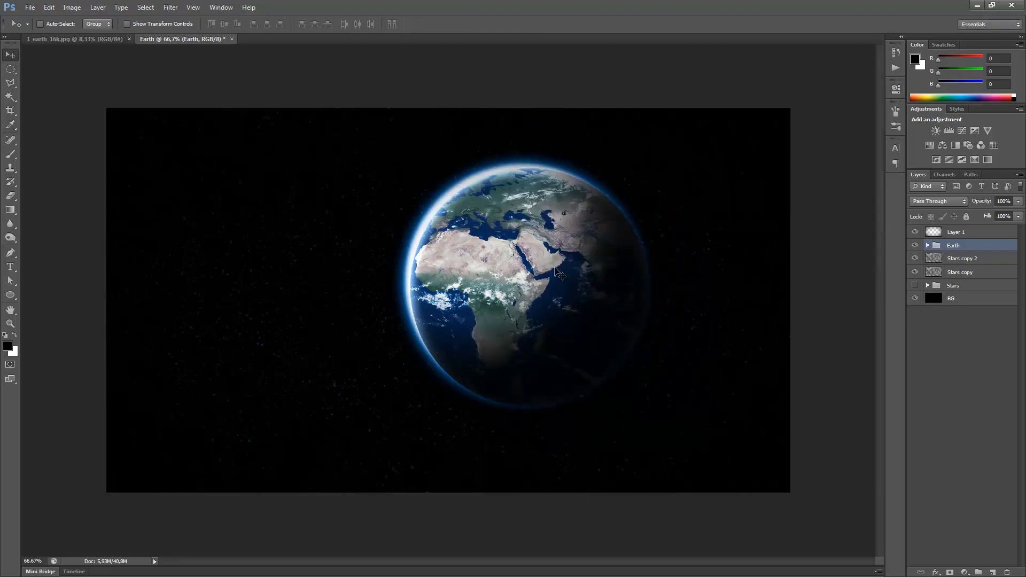
left_click(928, 245)
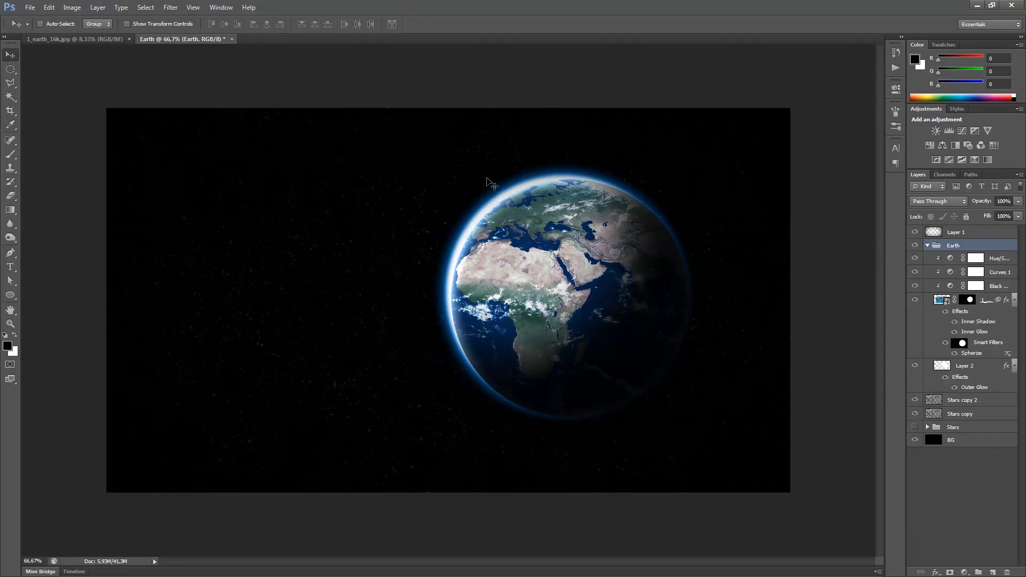
Step: Create a new empty layer and move it out of the Earth group to the top, above Layer 1
left_click(976, 5)
left_click(989, 572)
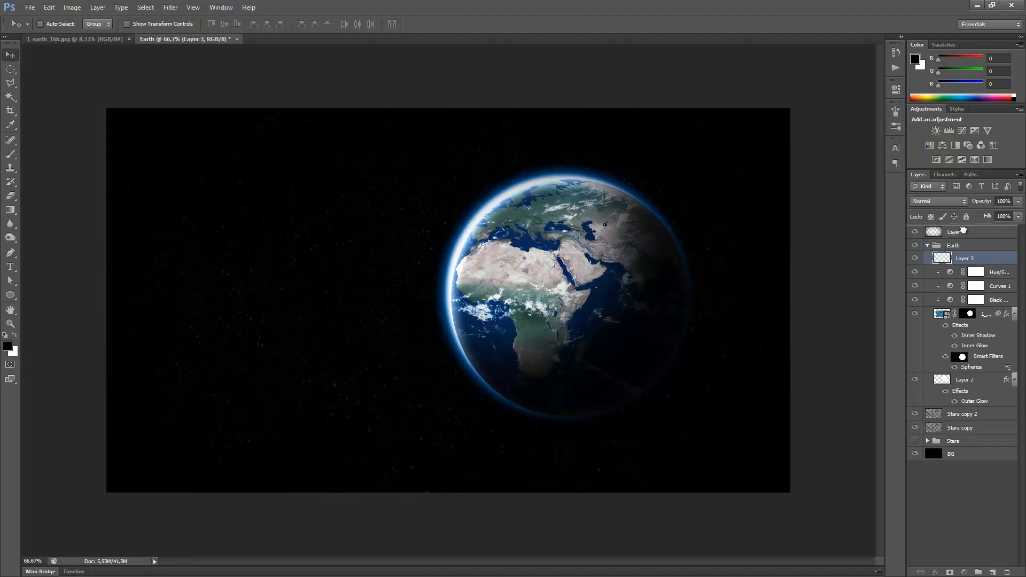
left_click_drag(962, 230, 961, 233)
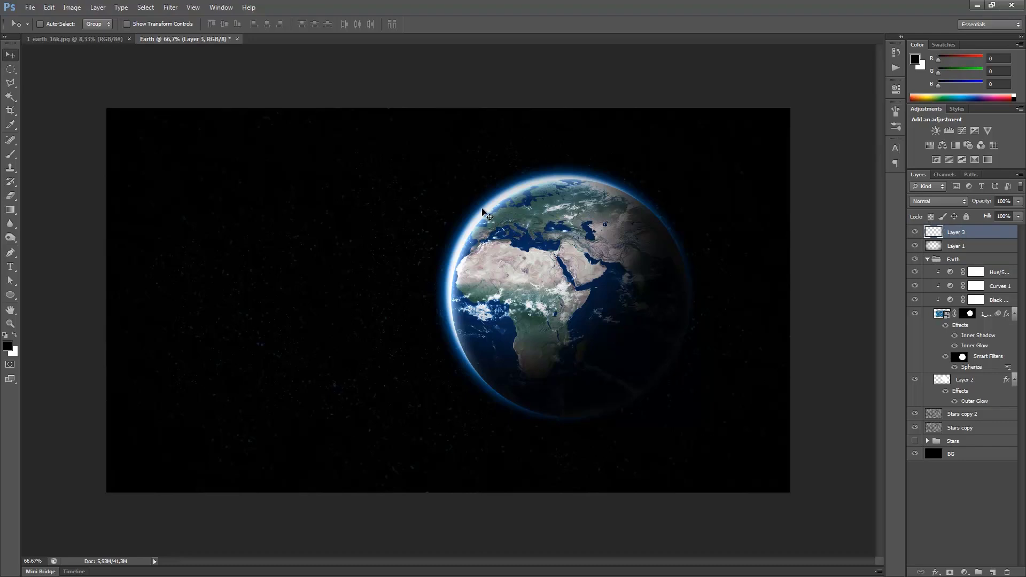
Step: Fill the whole of Layer 3 with black
key("shift+F5")
left_click(230, 251)
left_click(239, 331)
left_click(320, 241)
key("v")
Step: Render a 105mm Prime lens flare at 100% brightness in the centre of the black Layer 3
left_click(170, 7)
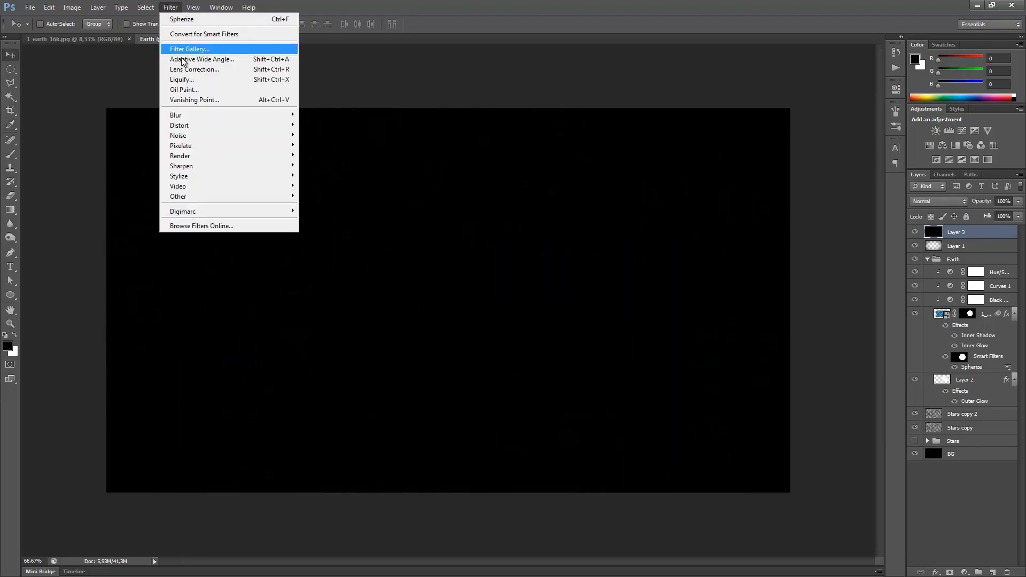
mouse_move(185, 156)
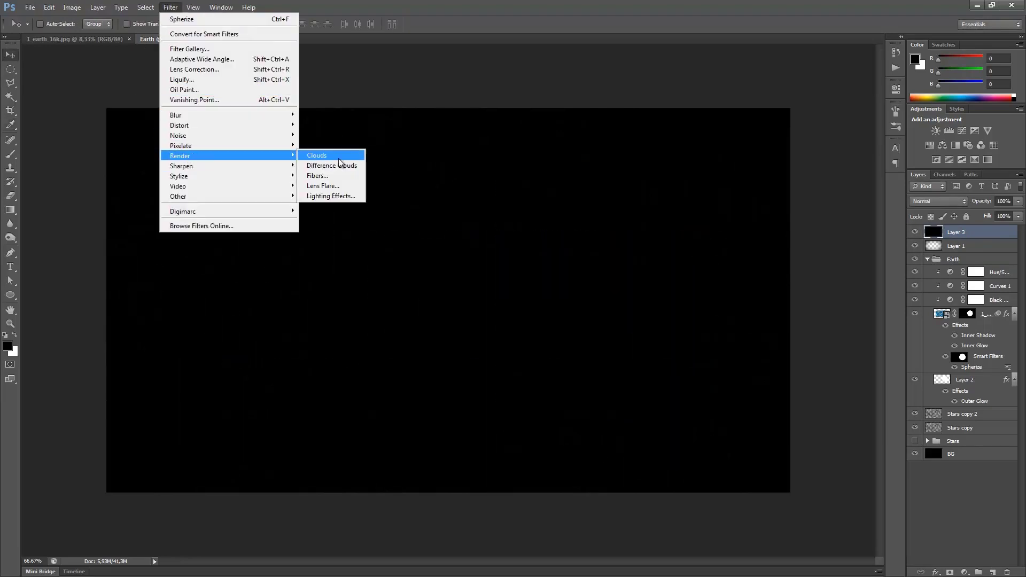
left_click(321, 187)
left_click_drag(270, 276, 399, 250)
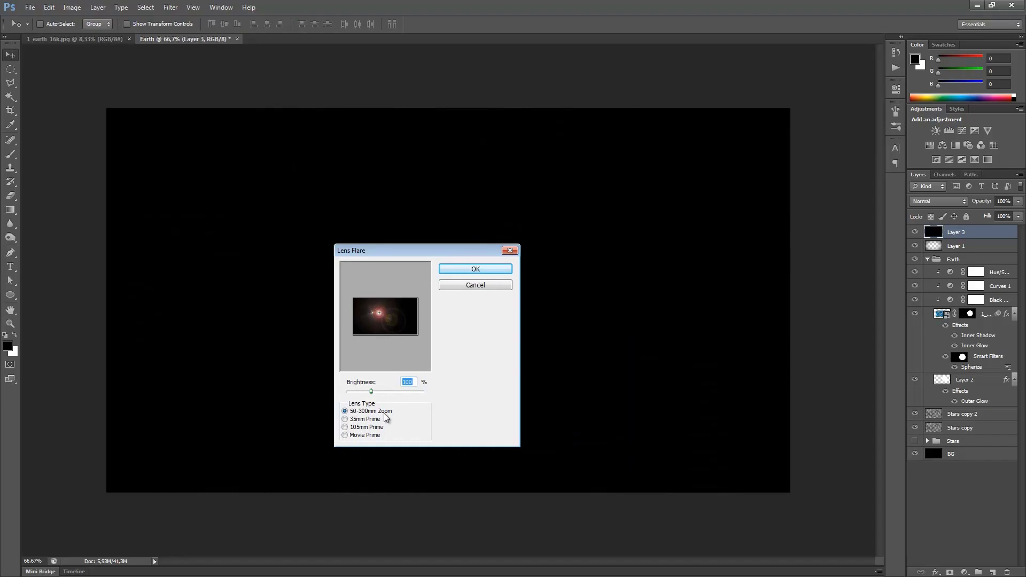
left_click(361, 427)
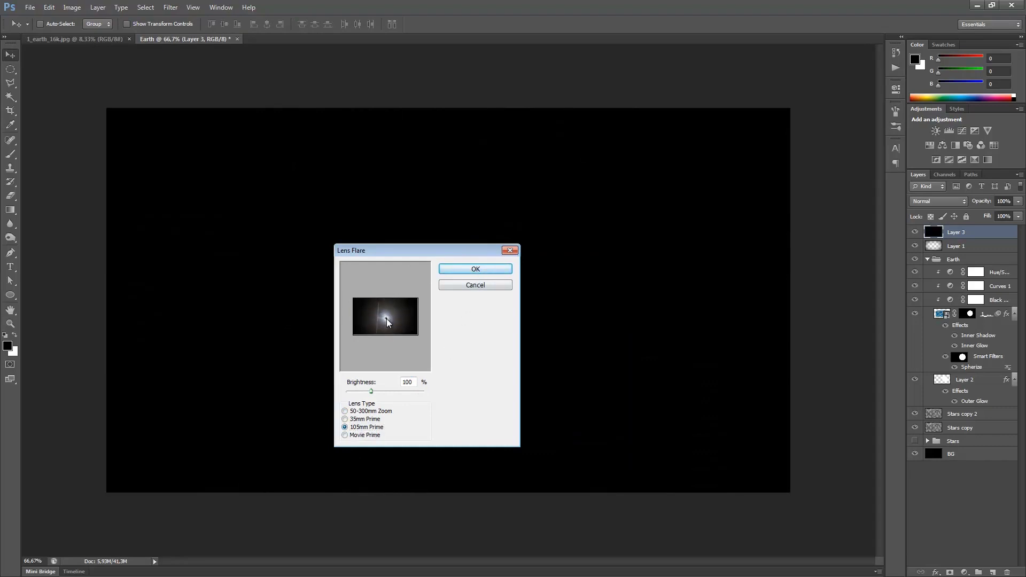
left_click_drag(386, 318, 400, 317)
left_click(462, 267)
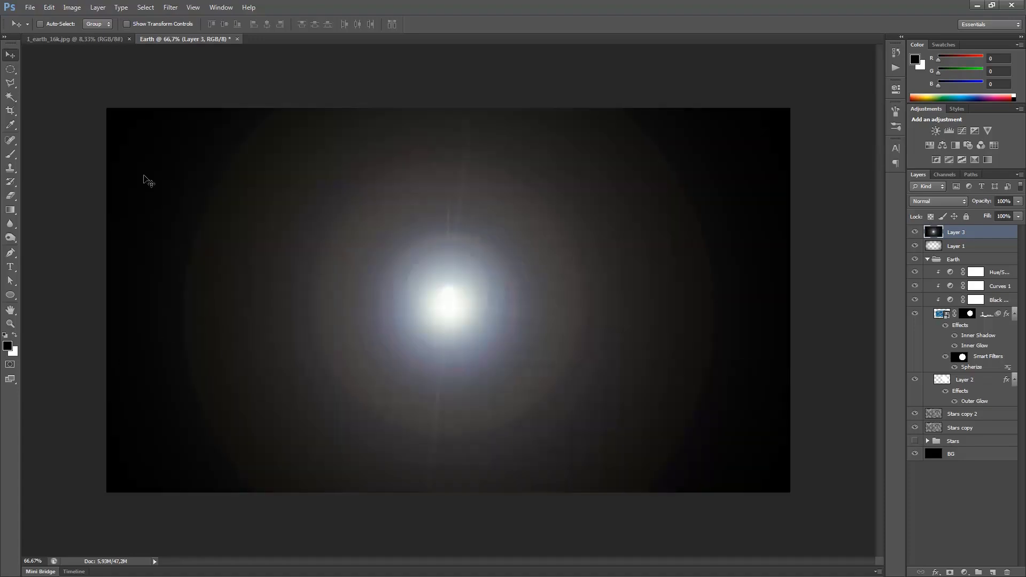
Step: Scale the lens flare layer down proportionally around its centre
key("ctrl+t")
left_click_drag(106, 107, 212, 193)
key("Return")
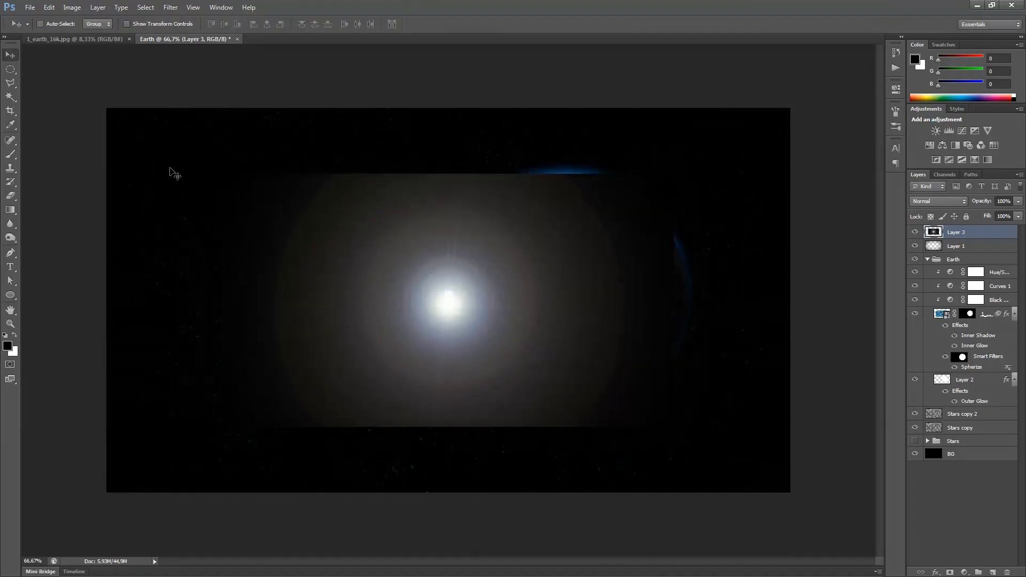
Step: Erase the hard outer edges all around the flare on Layer 3 with a soft 168 px eraser at 0% hardness
left_click(10, 154)
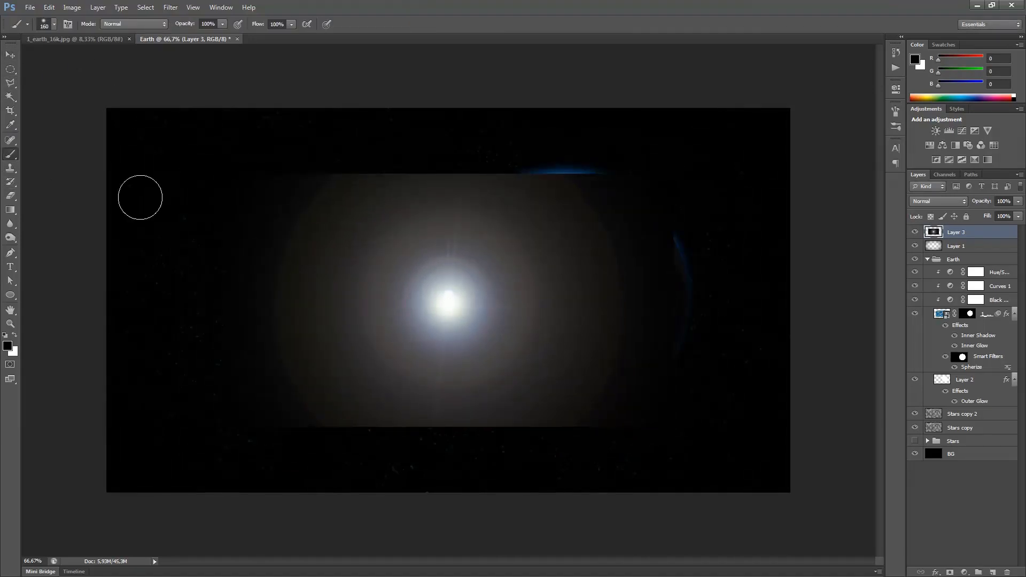
left_click(10, 195)
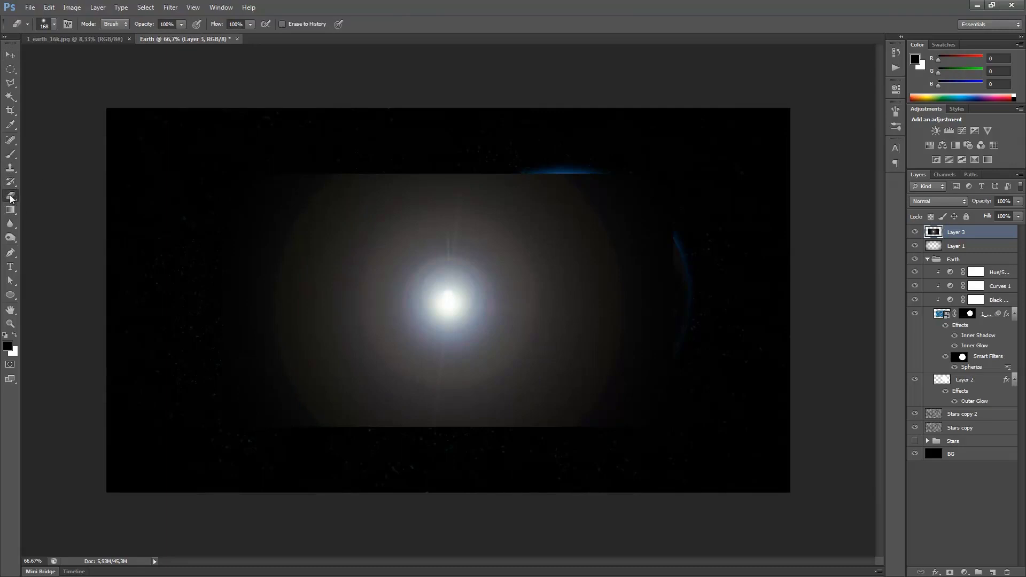
right_click(249, 243)
left_click_drag(292, 293, 252, 300)
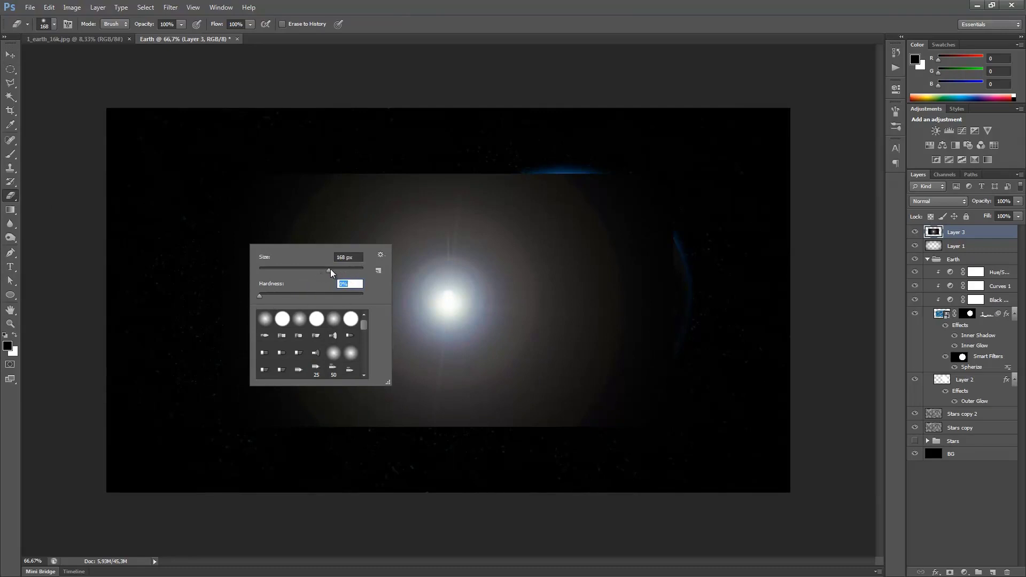
left_click(338, 165)
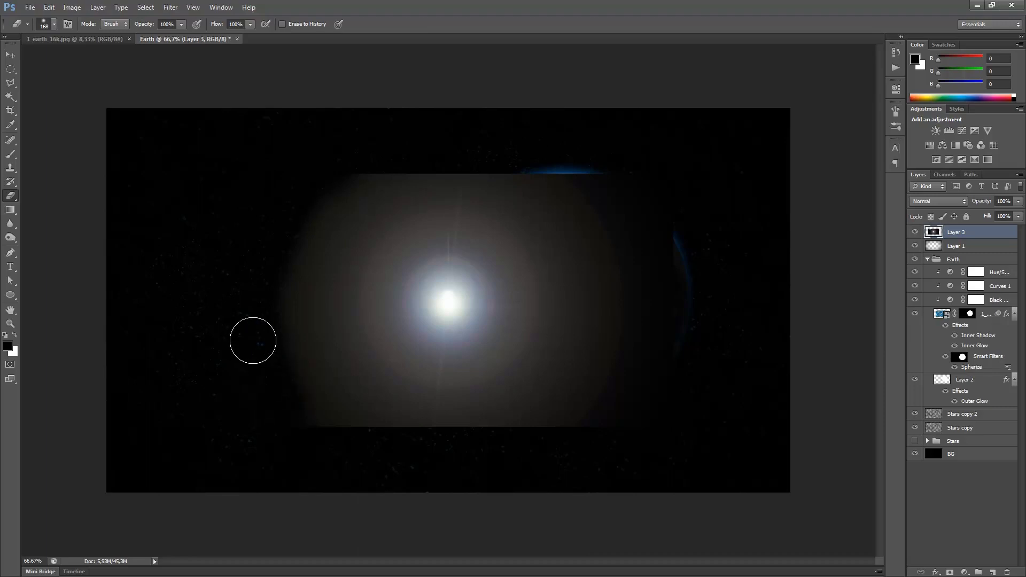
left_click_drag(273, 426, 277, 437)
mouse_move(350, 445)
left_mouse_down()
mouse_move(568, 463)
mouse_move(641, 247)
mouse_move(602, 194)
mouse_move(662, 235)
left_mouse_up()
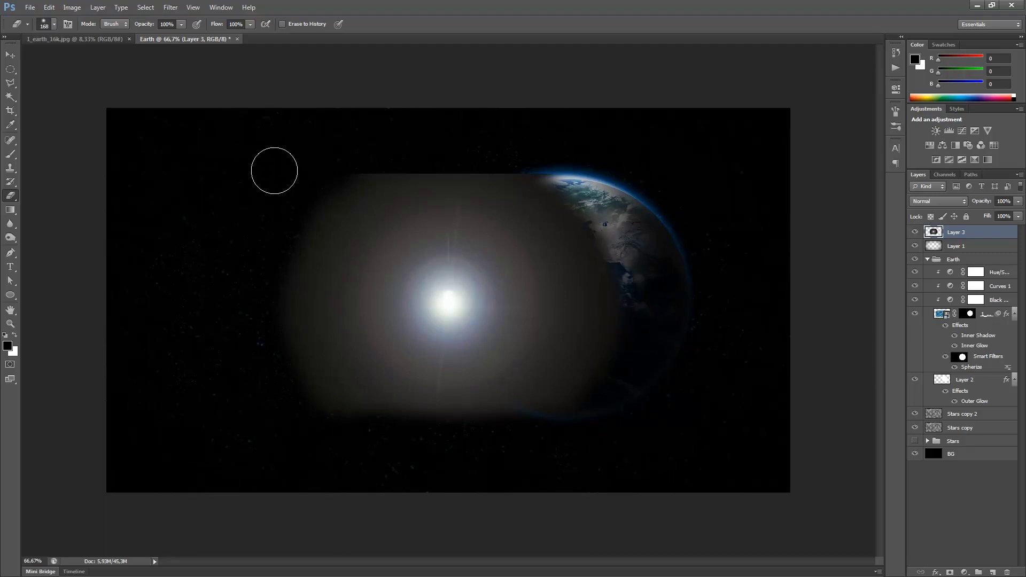
mouse_move(199, 170)
left_mouse_down()
mouse_move(463, 149)
mouse_move(613, 163)
mouse_move(309, 164)
mouse_move(543, 155)
left_mouse_up()
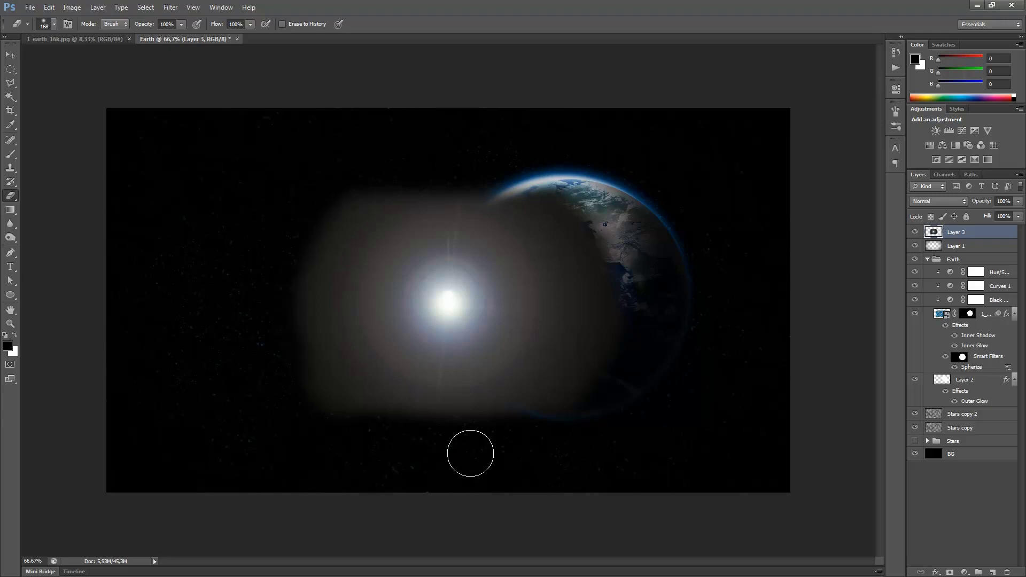
Step: Hide every layer except Layer 3 and erase the flare's remaining corners into a soft rounded shape
left_click_drag(915, 246, 908, 488)
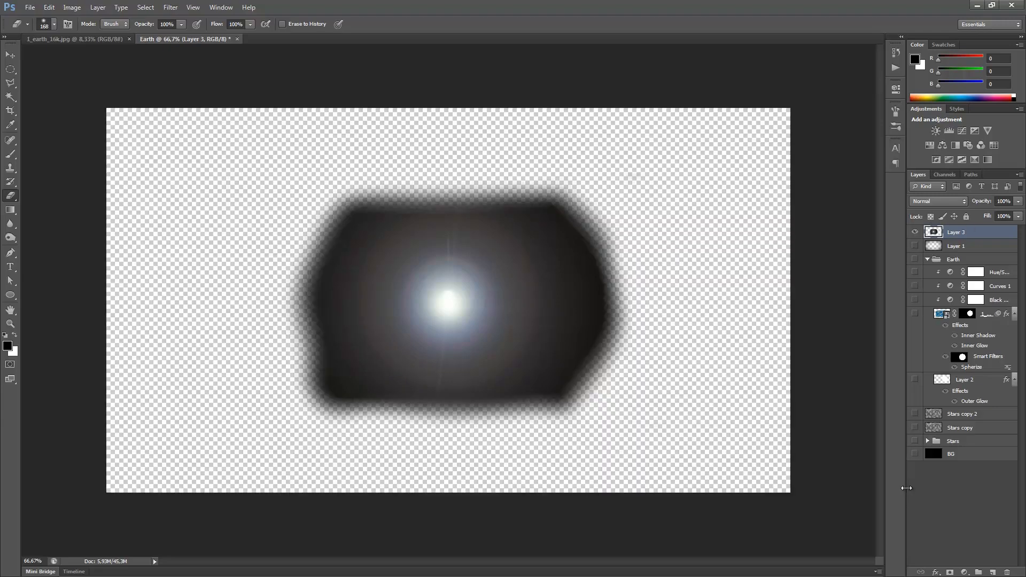
left_click_drag(316, 359, 368, 426)
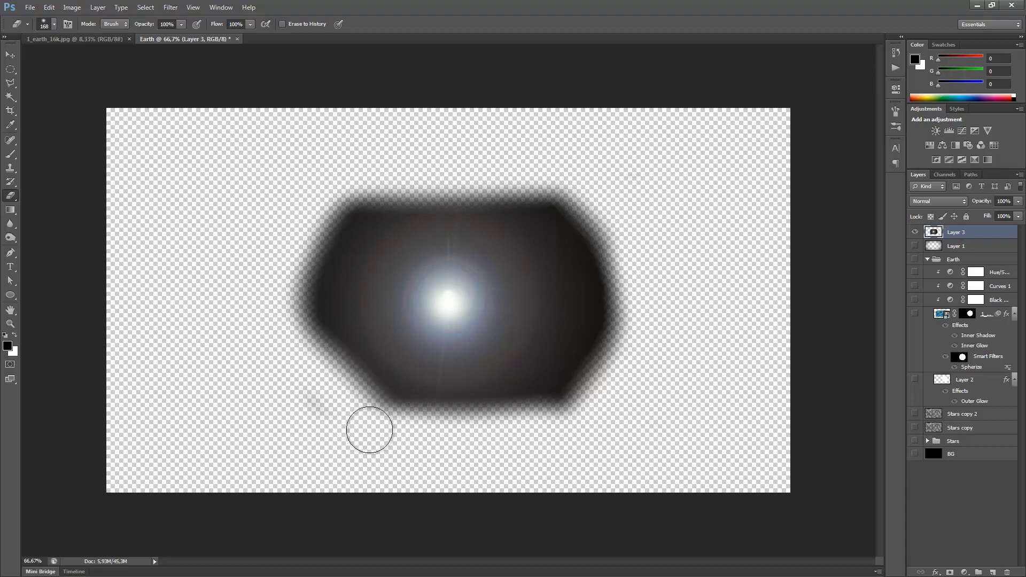
mouse_move(289, 358)
left_mouse_down()
mouse_move(319, 419)
mouse_move(368, 459)
mouse_move(305, 408)
mouse_move(363, 433)
mouse_move(321, 413)
mouse_move(332, 418)
mouse_move(307, 305)
mouse_move(280, 297)
mouse_move(297, 397)
mouse_move(340, 438)
mouse_move(295, 387)
mouse_move(345, 434)
left_mouse_up()
key("ctrl+z")
mouse_move(283, 288)
left_mouse_down()
mouse_move(306, 238)
mouse_move(266, 342)
left_mouse_up()
key("ctrl+z")
mouse_move(320, 176)
left_mouse_down()
mouse_move(360, 150)
mouse_move(322, 176)
mouse_move(341, 181)
mouse_move(380, 165)
left_mouse_up()
mouse_move(650, 293)
left_mouse_down()
mouse_move(641, 353)
mouse_move(584, 419)
mouse_move(513, 451)
left_mouse_up()
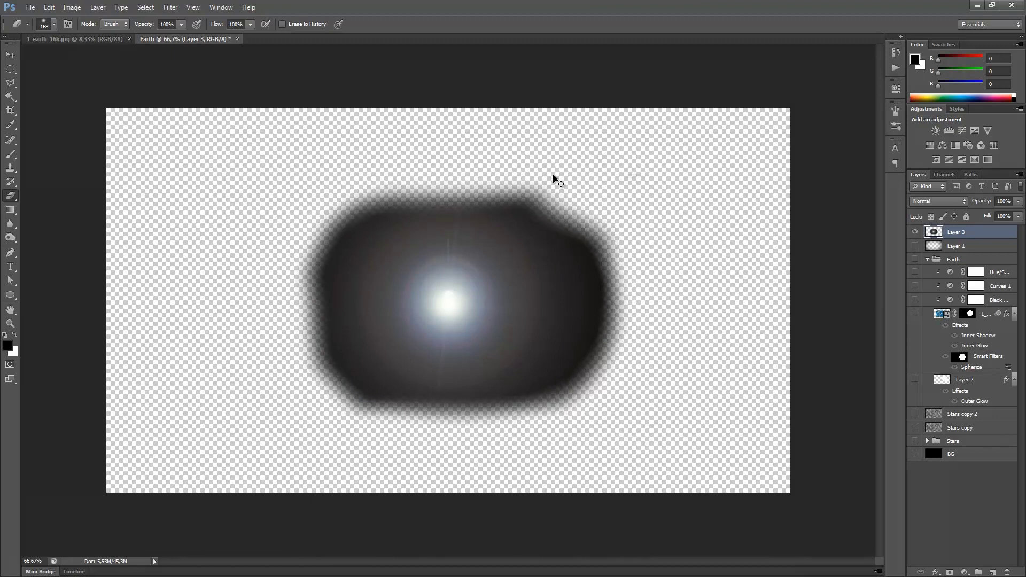
mouse_move(553, 171)
left_mouse_down()
mouse_move(586, 176)
mouse_move(587, 214)
left_mouse_up()
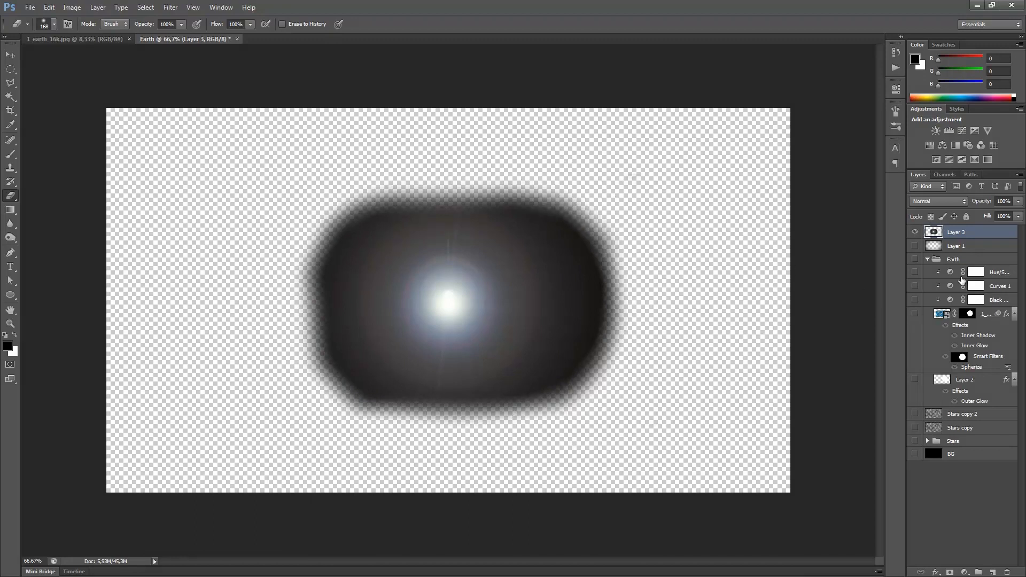
Step: Make the layers below Layer 3 visible again, except the Stars group
left_click_drag(924, 246, 921, 472)
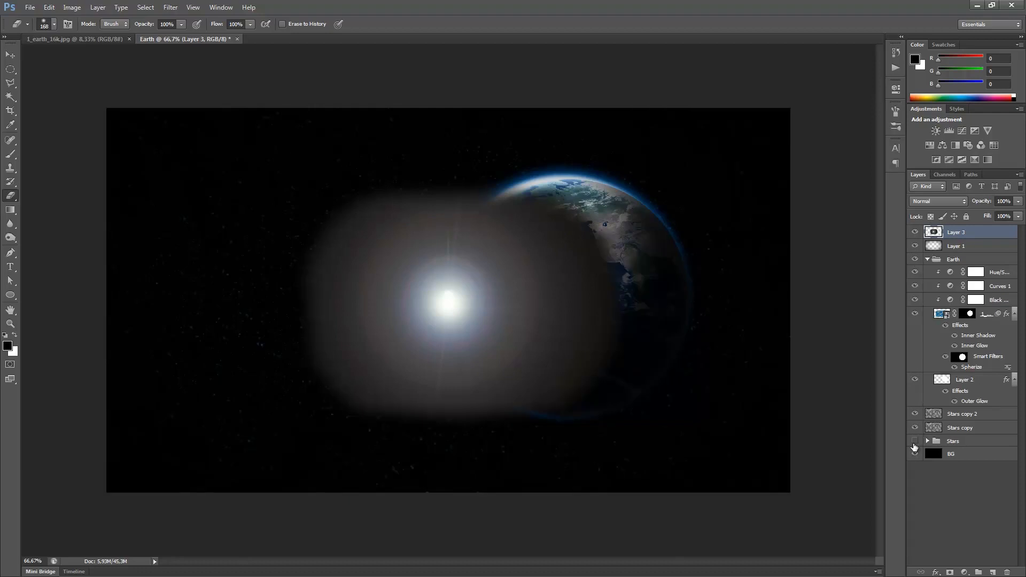
left_click(915, 428)
key("v")
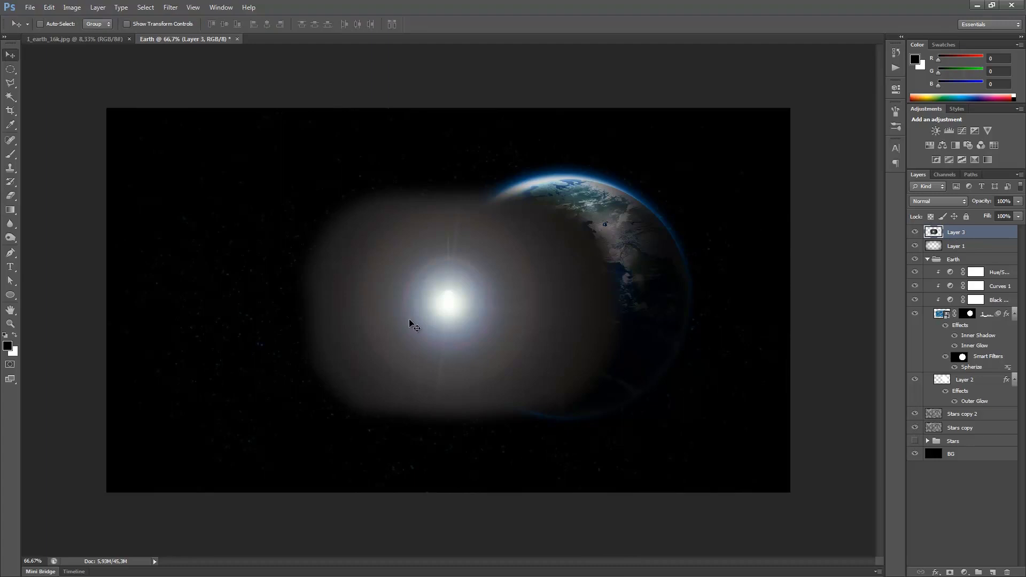
Step: Darken the flare's grey surroundings with Levels, raising the black input level to 43 and slightly darkening the midtones
left_click(71, 7)
mouse_move(83, 36)
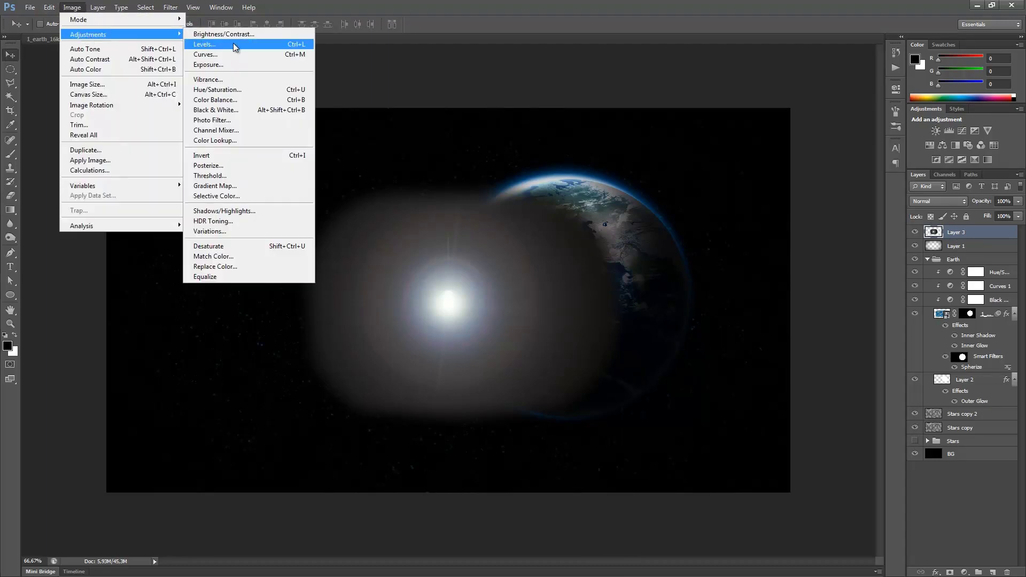
left_click(235, 45)
left_click_drag(587, 332, 607, 333)
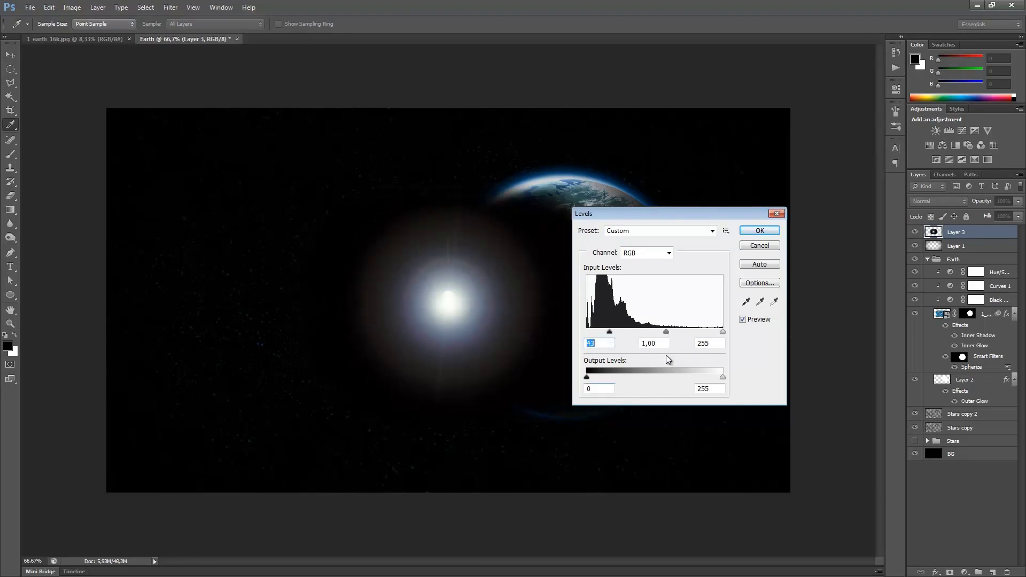
mouse_move(667, 337)
left_mouse_down()
mouse_move(606, 335)
mouse_move(673, 334)
left_mouse_up()
left_click(759, 231)
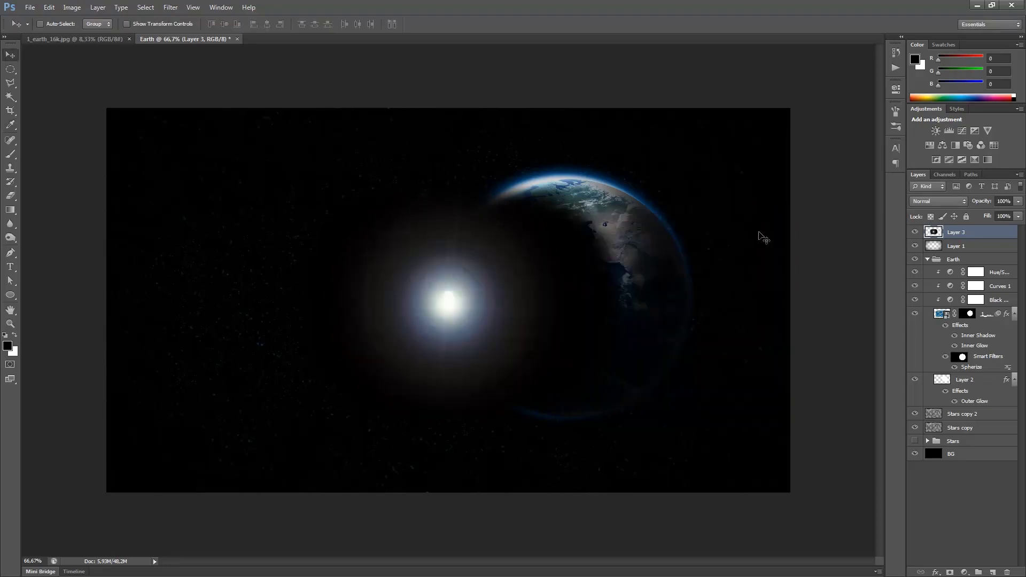
Step: Set Layer 3's blend mode to Linear Dodge (Add) and move the flare onto the planet's upper-left rim
left_click(941, 201)
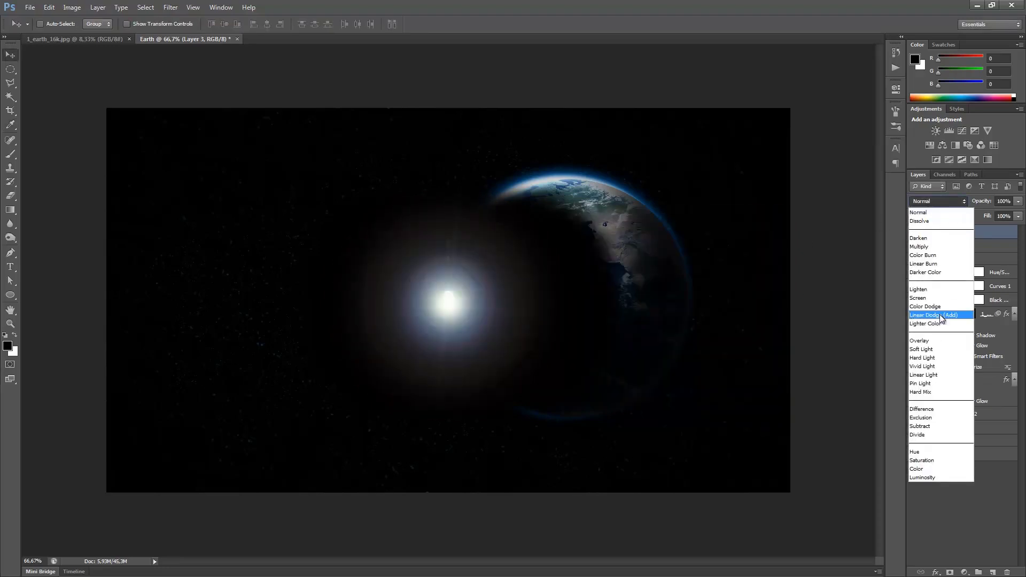
left_click(939, 315)
mouse_move(459, 357)
left_mouse_down()
mouse_move(540, 210)
mouse_move(523, 212)
left_mouse_up()
Step: Scale the flare down proportionally and shift it outward so its core sits right on the planet's upper-left edge
key("ctrl+t")
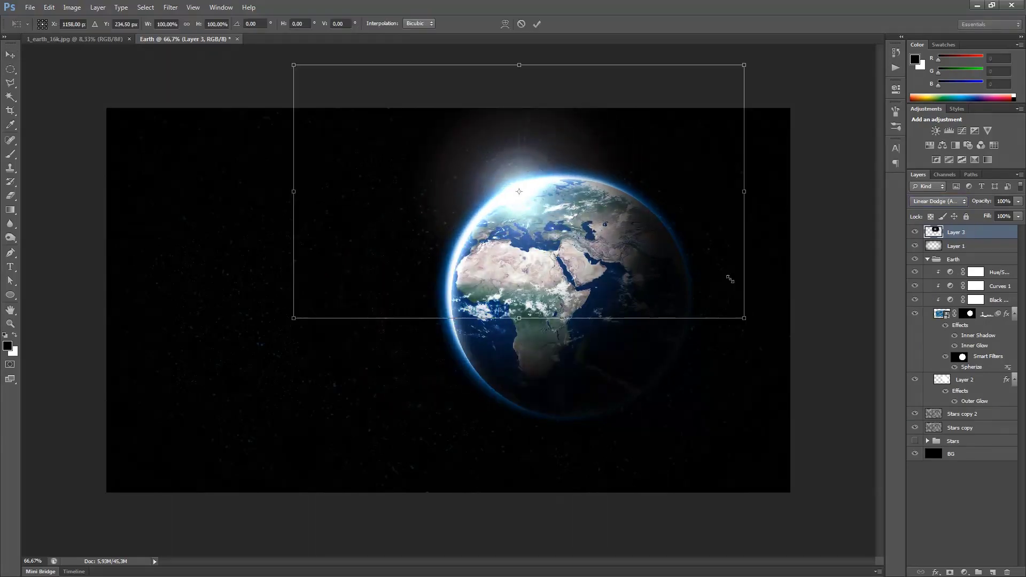
left_click_drag(742, 318, 680, 286)
key("Return")
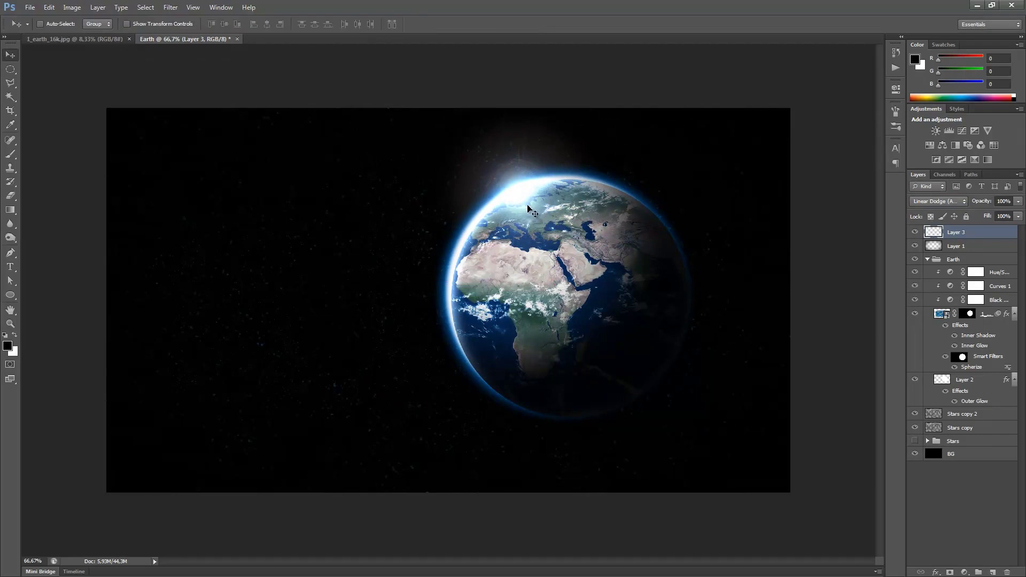
left_click_drag(512, 211, 503, 188)
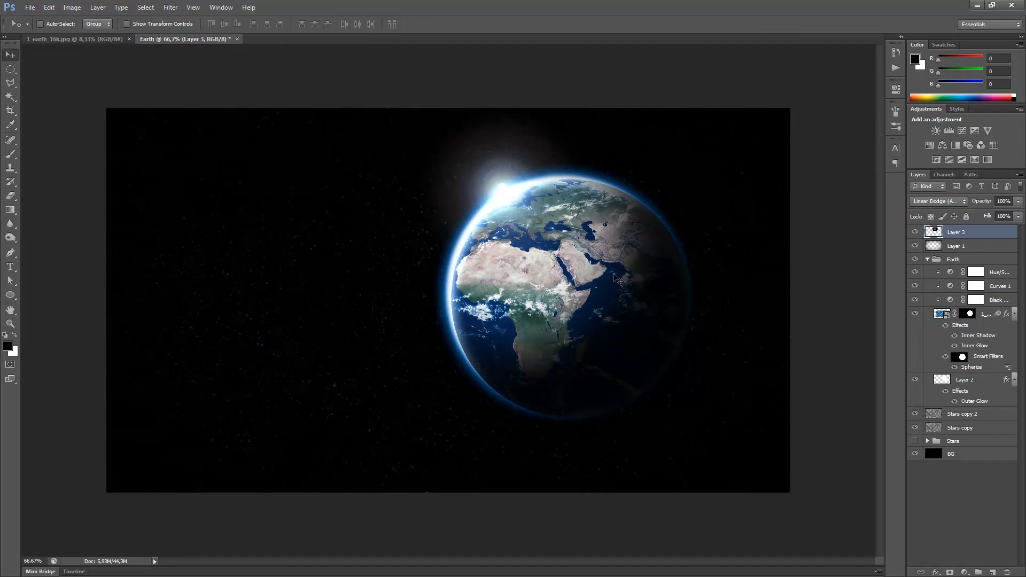
Step: Enlarge the flare proportionally around its centre on the planet's edge
key("ctrl+t")
left_click_drag(669, 277, 742, 325)
key("Return")
Step: Intensify the flare with Levels, setting the black input level to 22 and the white input level to 208
left_click(72, 7)
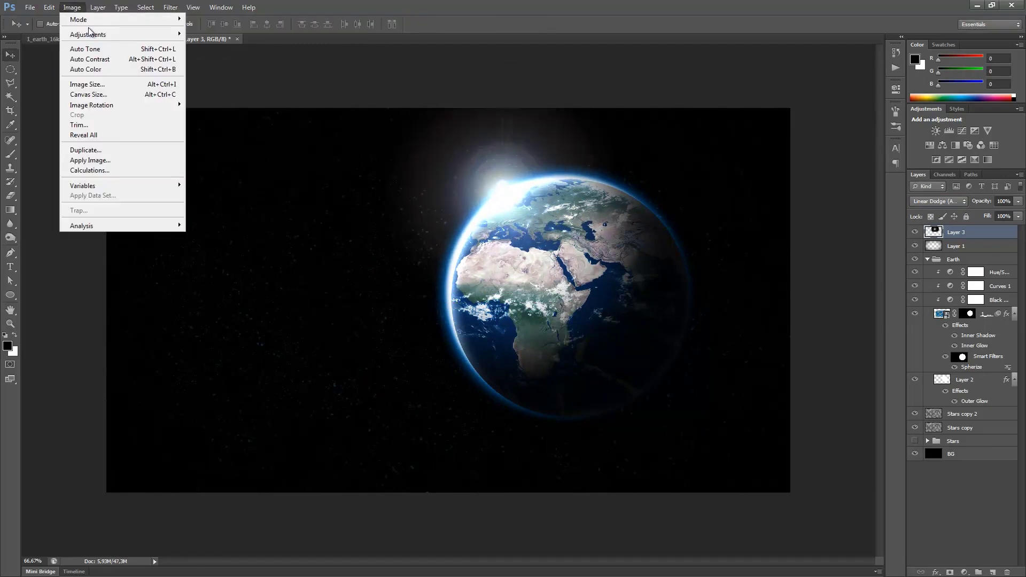
mouse_move(100, 37)
left_click(205, 45)
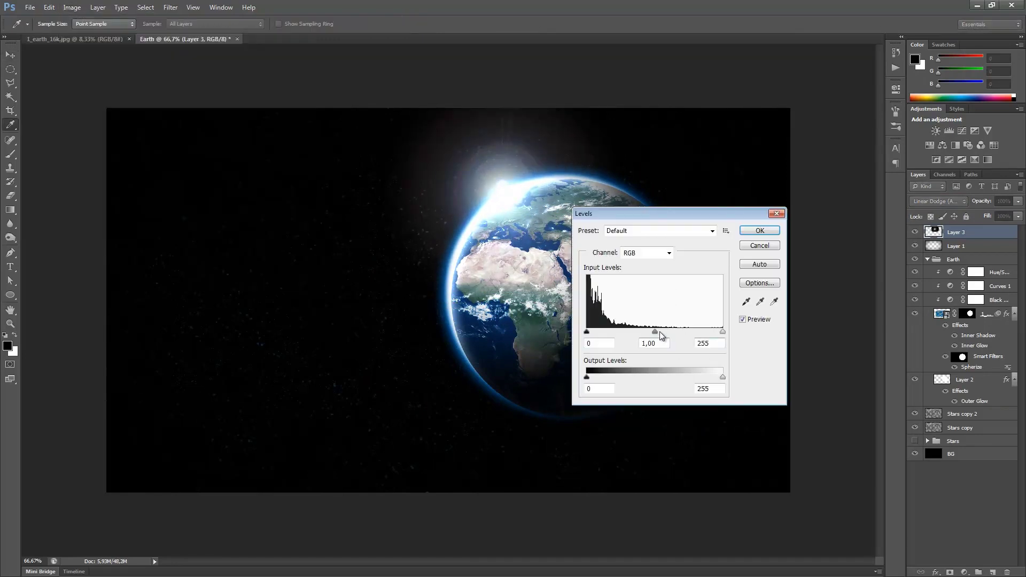
mouse_move(591, 336)
left_mouse_down()
mouse_move(671, 333)
mouse_move(587, 333)
left_mouse_up()
left_click_drag(723, 334, 697, 335)
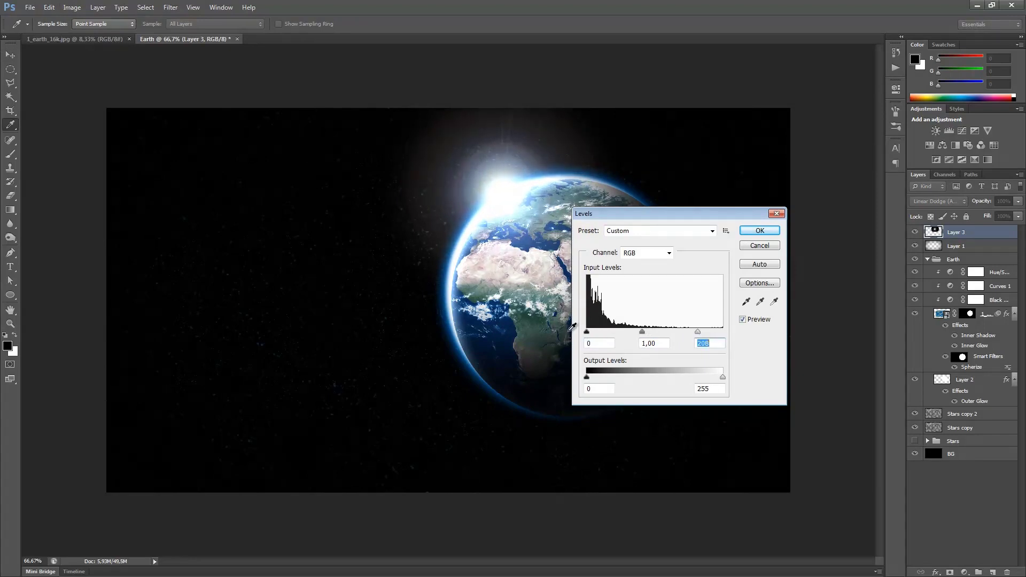
left_click_drag(587, 334, 598, 334)
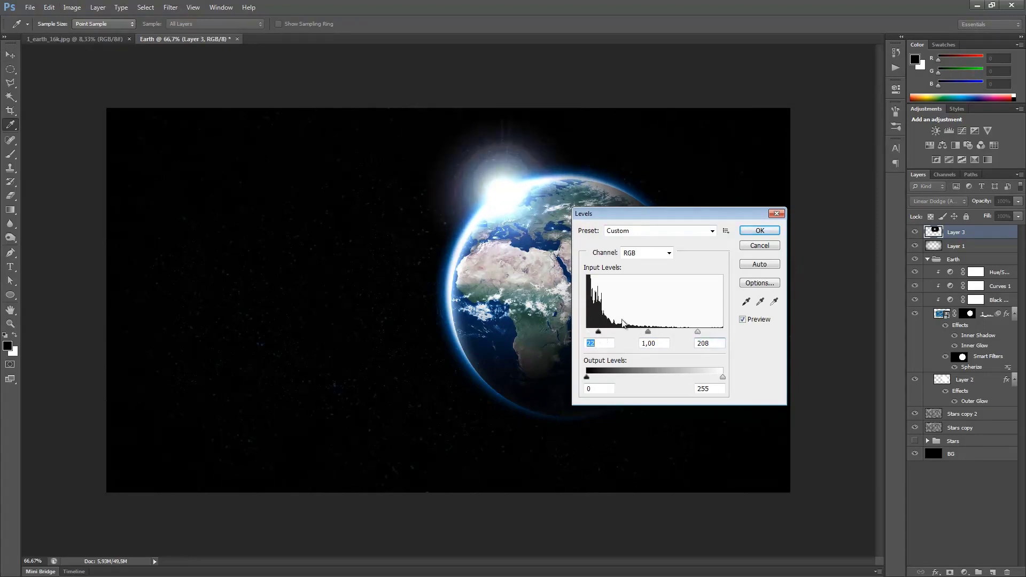
left_click(749, 237)
Step: Move the flare slightly inward over the planet's edge and apply a Gaussian Blur with a 3-pixel radius
key("v")
left_click_drag(490, 178, 502, 193)
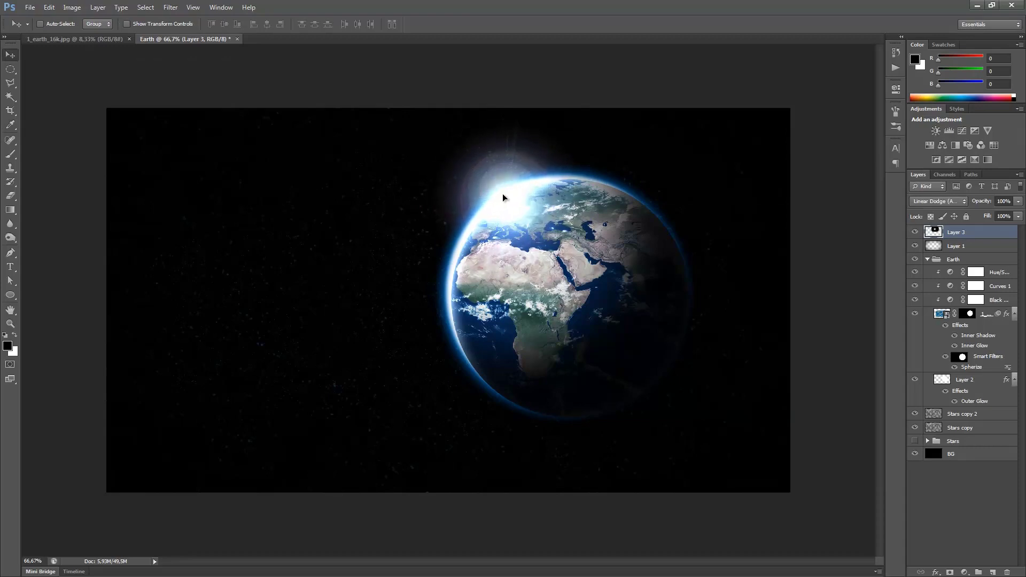
left_click(170, 8)
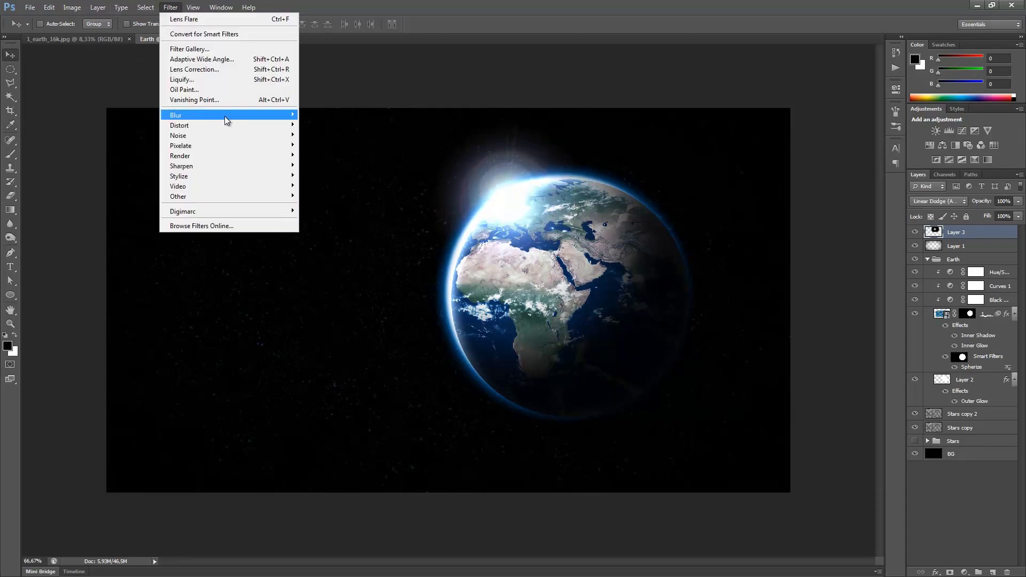
left_click(327, 190)
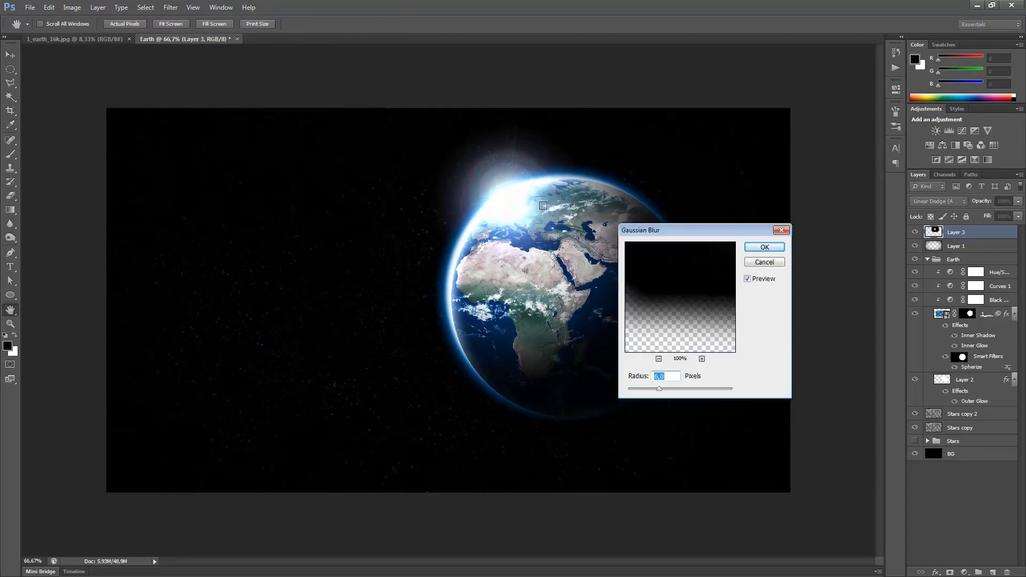
type("3")
left_click(762, 248)
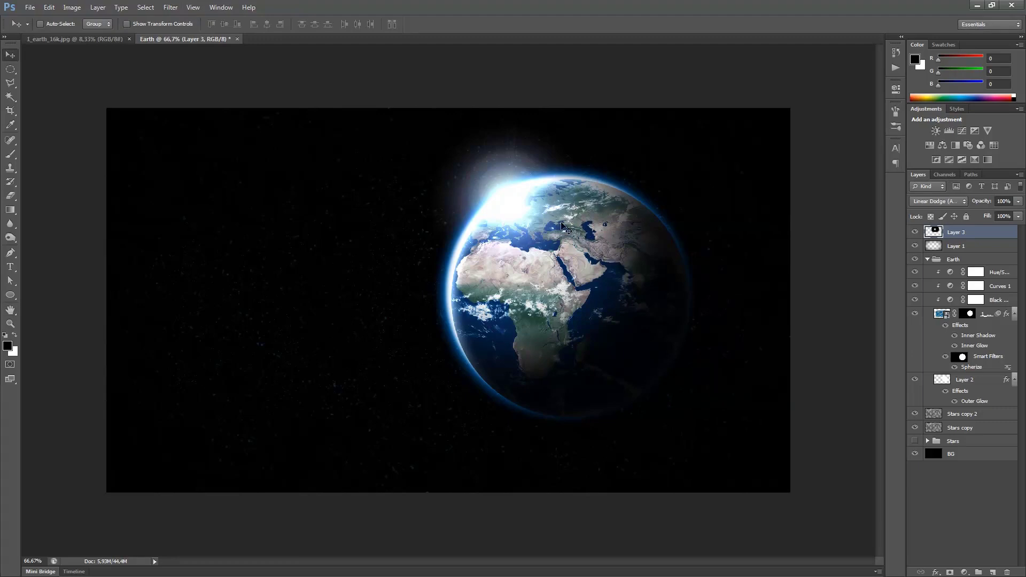
Step: Duplicate the flare layer and squash the copy vertically into a thin horizontal light streak across the sun's core
key("ctrl+j")
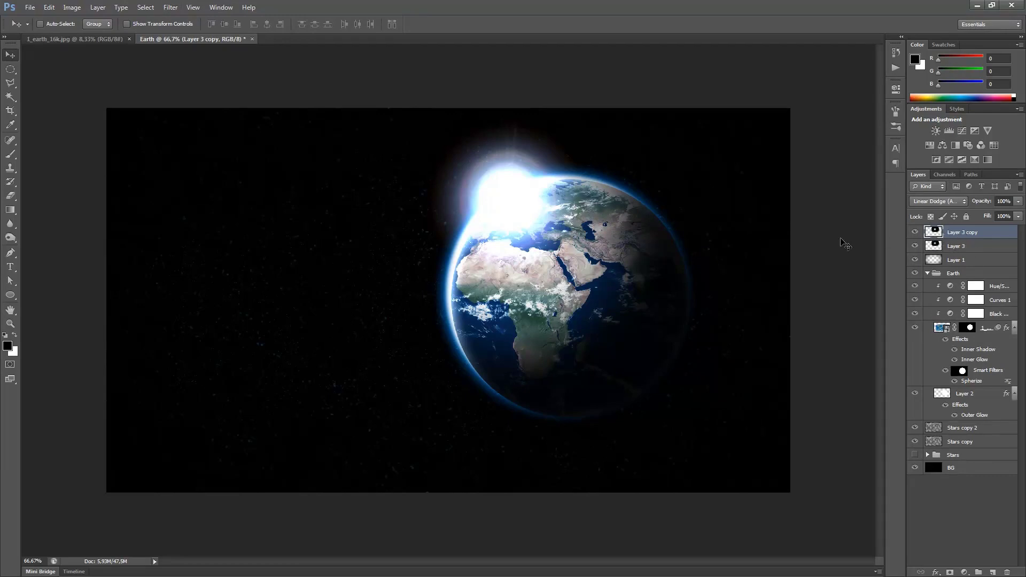
key("ctrl+t")
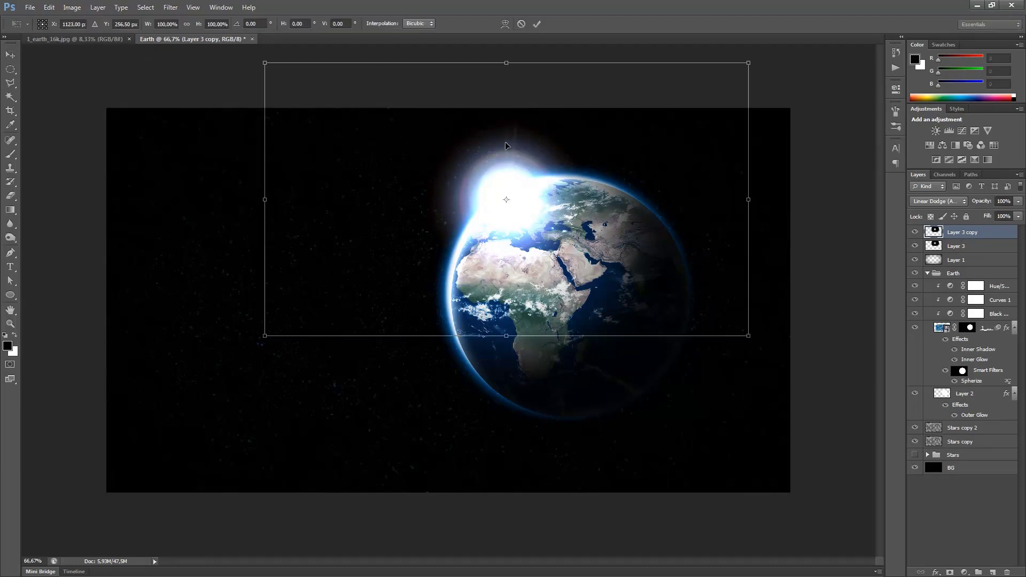
mouse_move(506, 63)
left_mouse_down()
mouse_move(510, 328)
mouse_move(527, 193)
left_mouse_up()
key("Return")
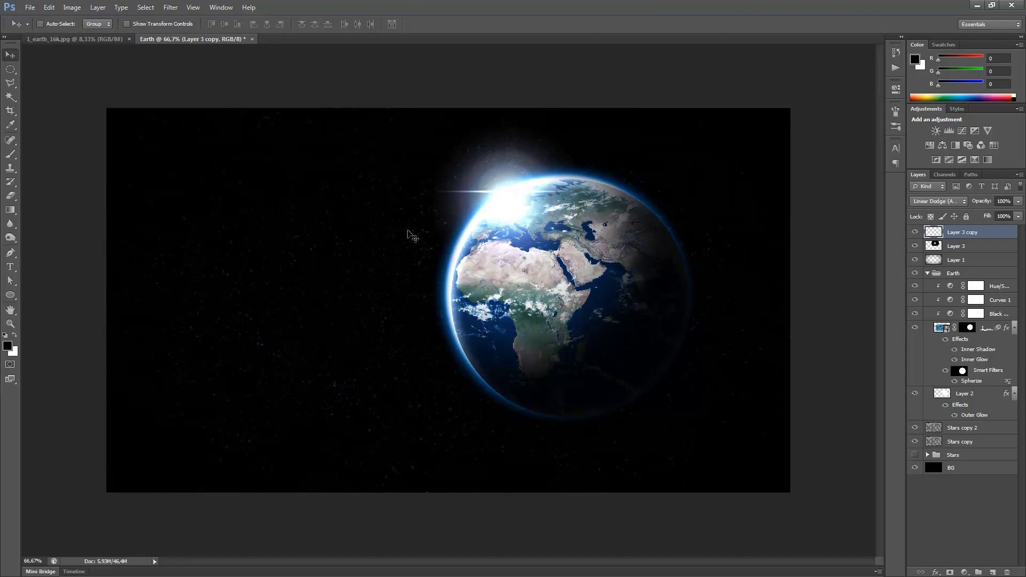
Step: Stretch the horizontal light streak around its centre to about 232% of its width
key("ctrl+t")
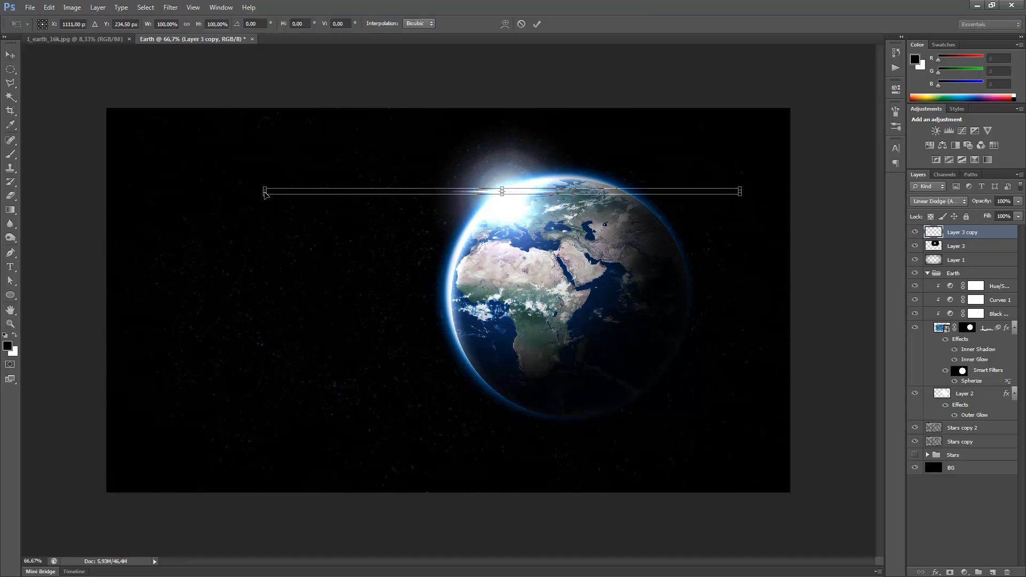
left_click_drag(263, 191, 4, 208)
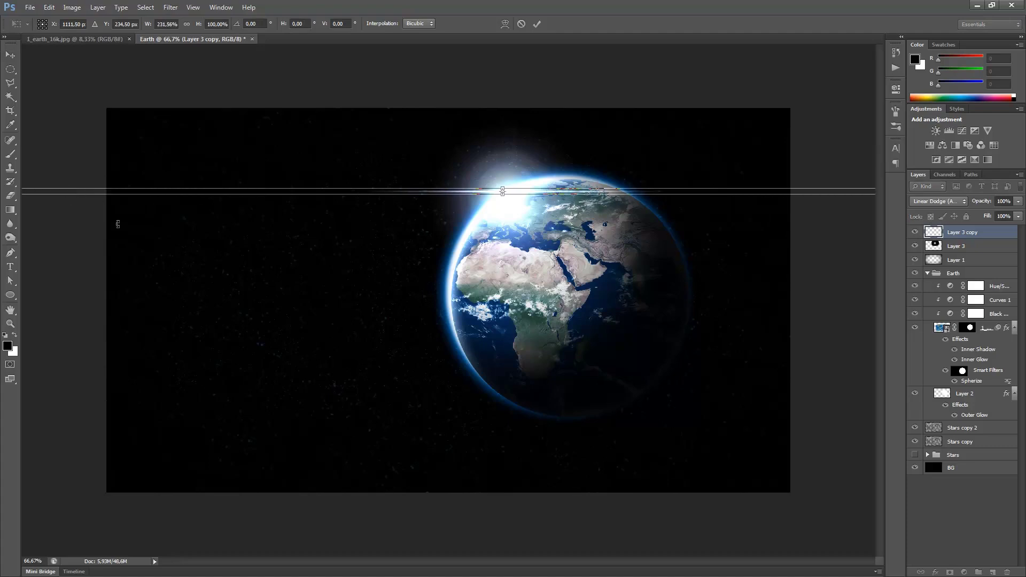
key("Return")
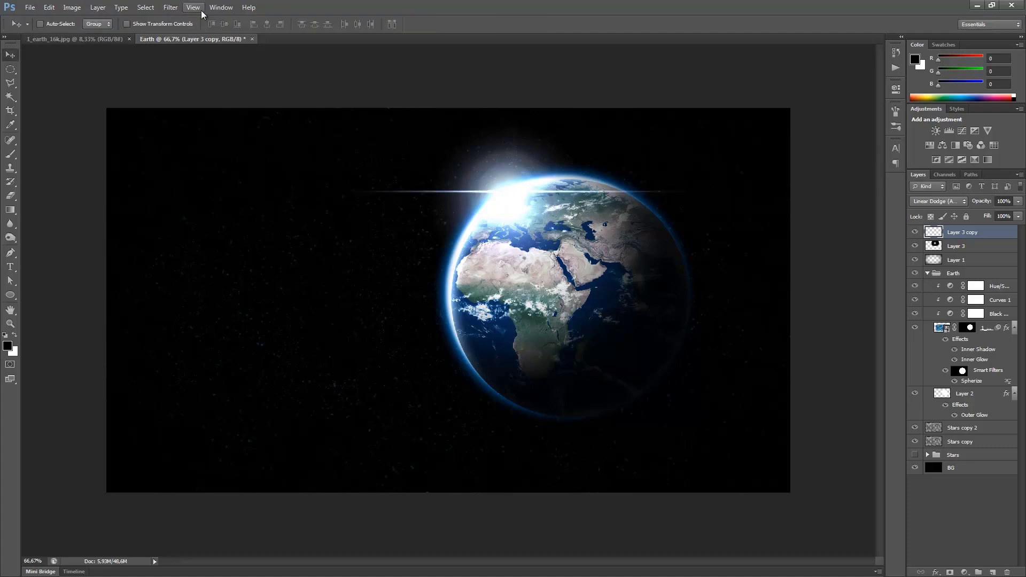
Step: Soften the horizontal streak with a 1-pixel Gaussian Blur and duplicate its layer
left_click(169, 8)
mouse_move(194, 124)
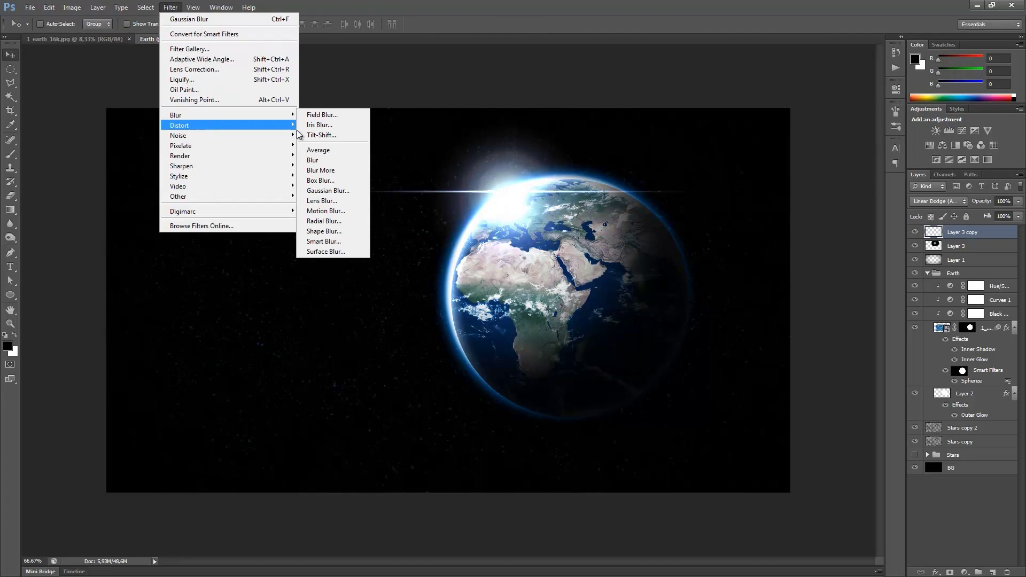
left_click(321, 187)
type("1")
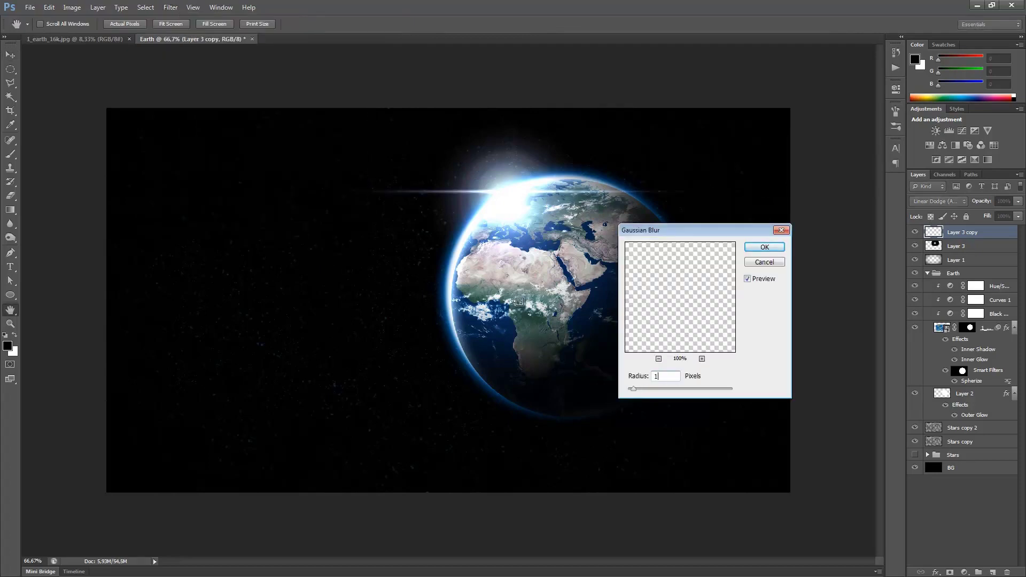
left_click(773, 248)
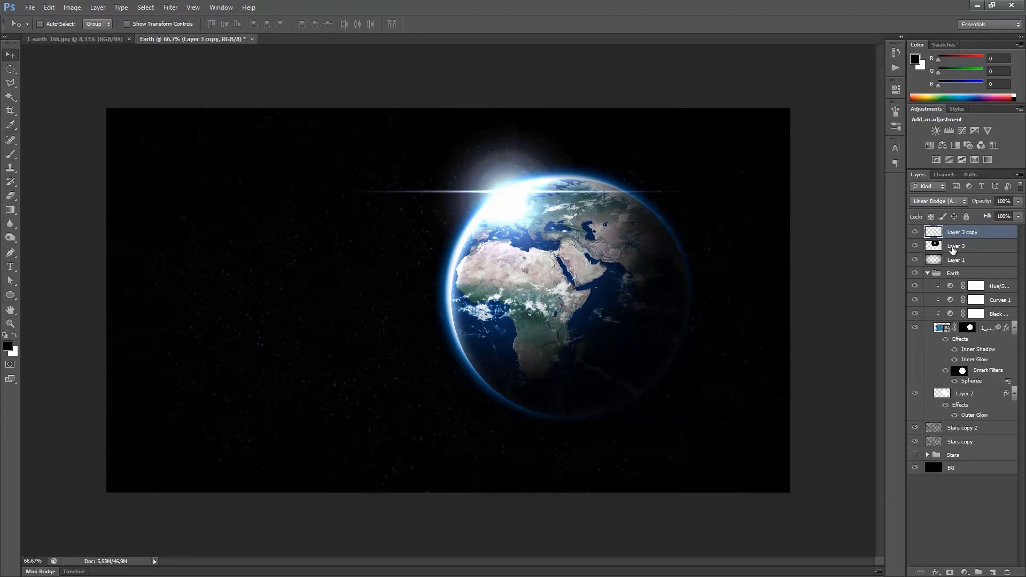
key("ctrl+j")
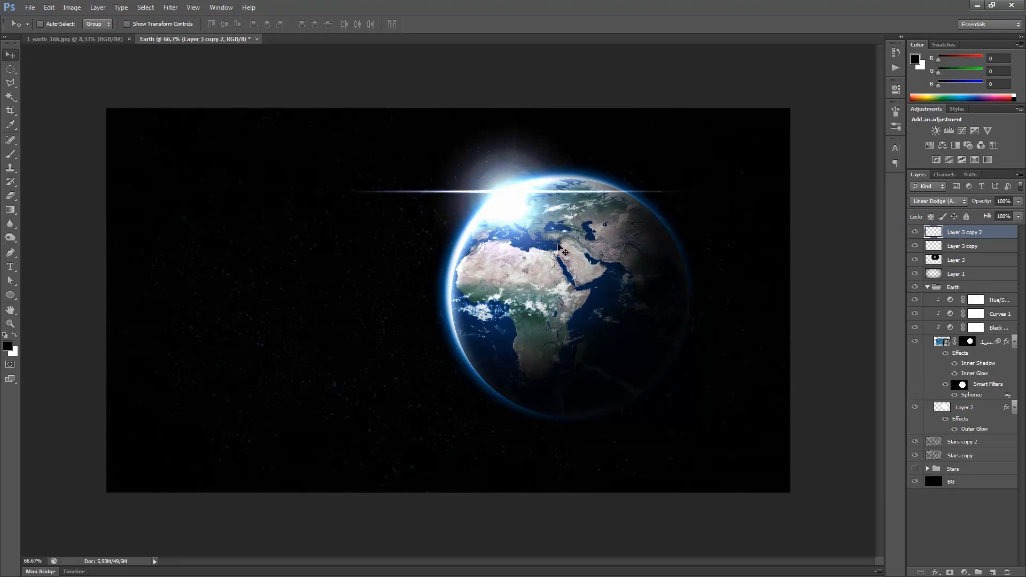
key("ctrl+t")
left_click_drag(561, 247, 556, 342)
left_click_drag(349, 101, 412, 221)
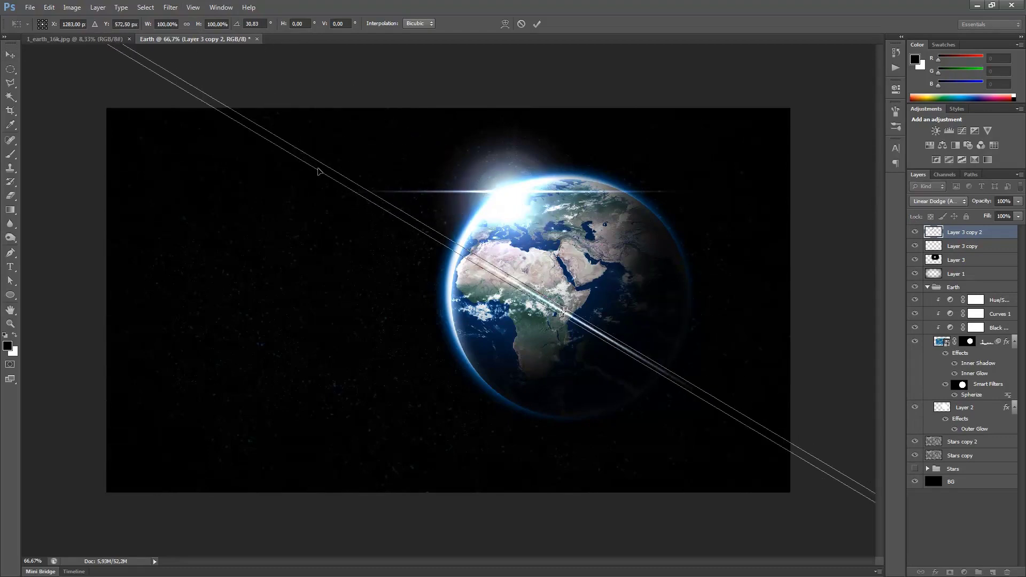
key("Escape")
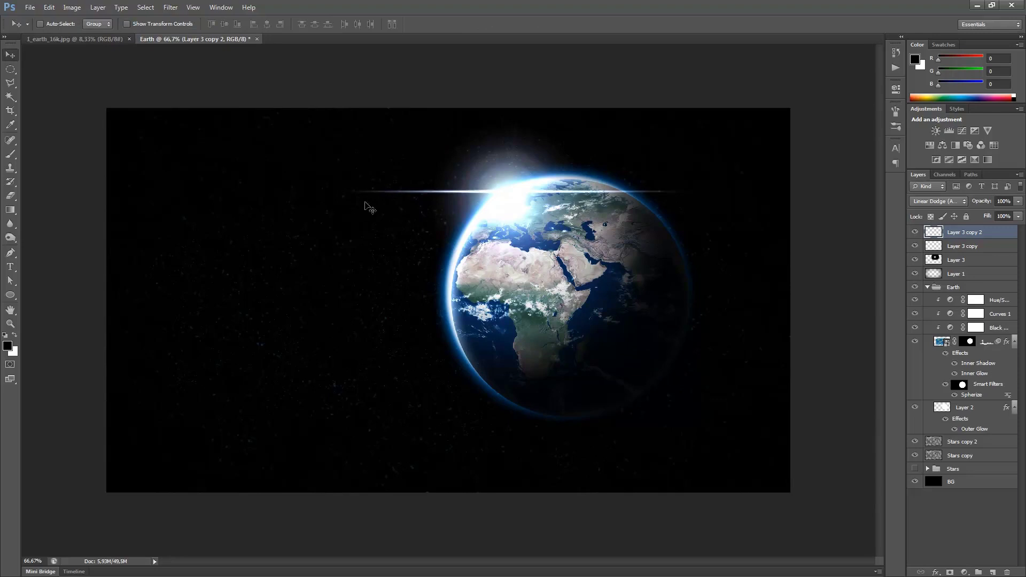
Step: Rotate the duplicated streak so it runs diagonally through the sun's core, and erase its outer upper end
key("ctrl+t")
left_click_drag(521, 272, 479, 268)
key("Return")
key("e")
left_click_drag(416, 131, 336, 92)
left_click_drag(434, 137, 305, 92)
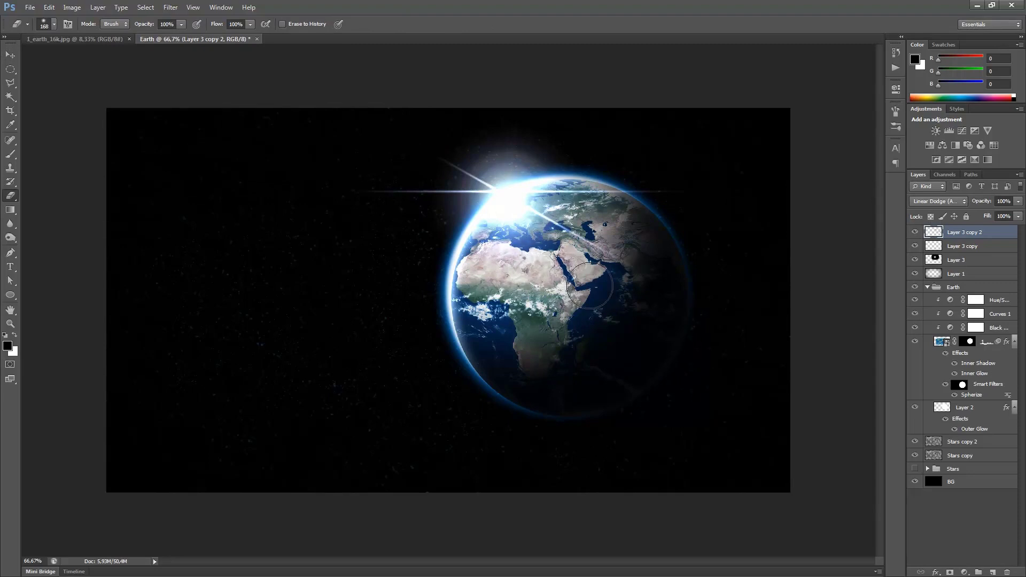
Step: Scale the diagonal streak down around its centre to about 66% width and 57% height
key("ctrl+t")
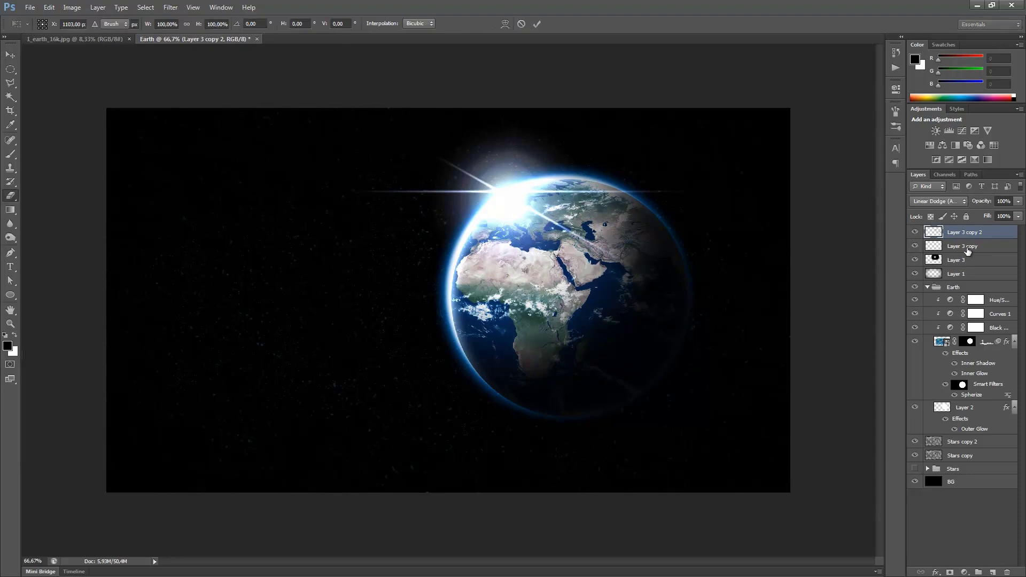
left_click_drag(26, 465, 348, 233)
mouse_move(723, 119)
left_mouse_down()
mouse_move(529, 230)
mouse_move(552, 222)
mouse_move(560, 231)
left_mouse_up()
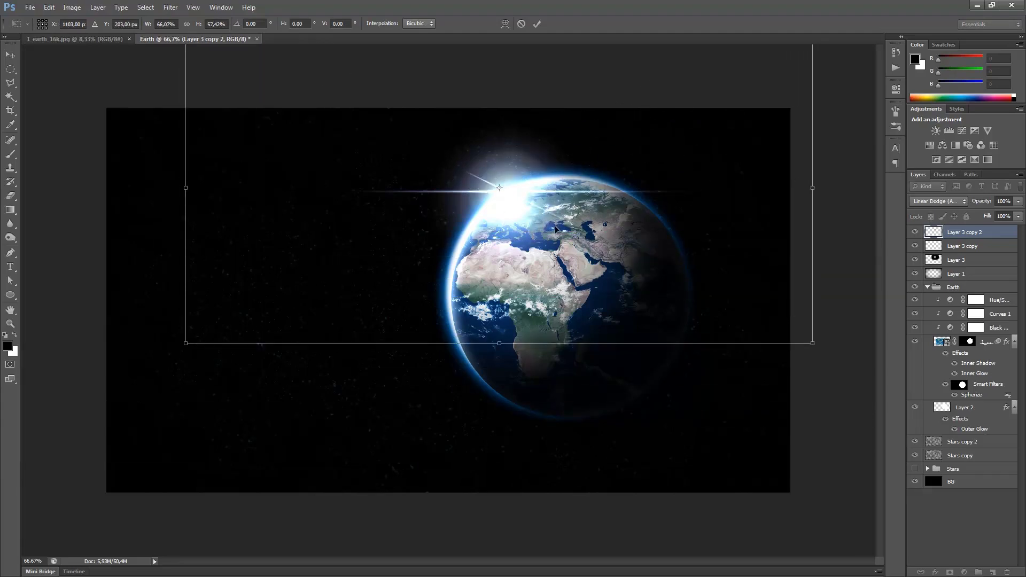
key("Return")
key("e")
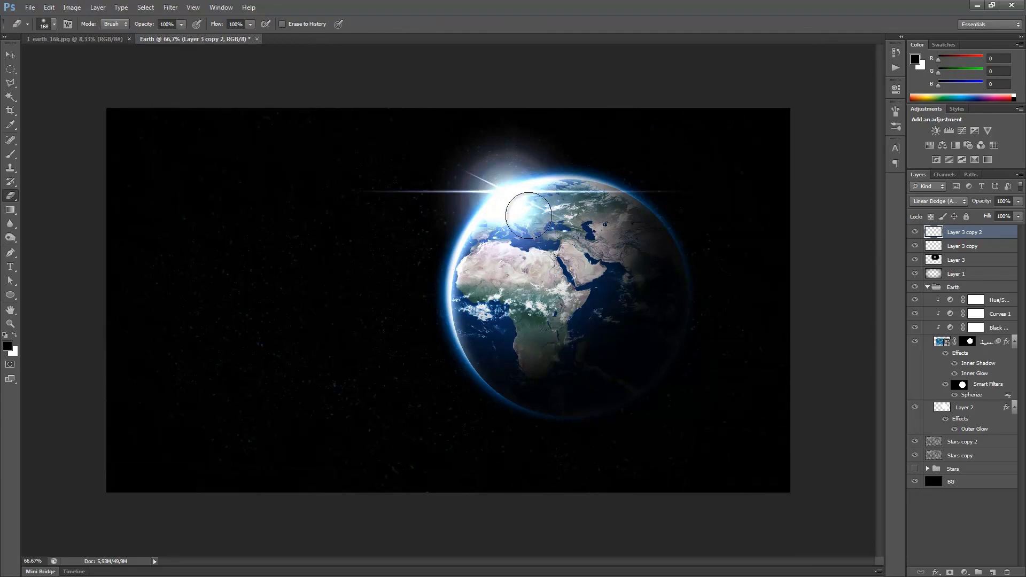
key("v")
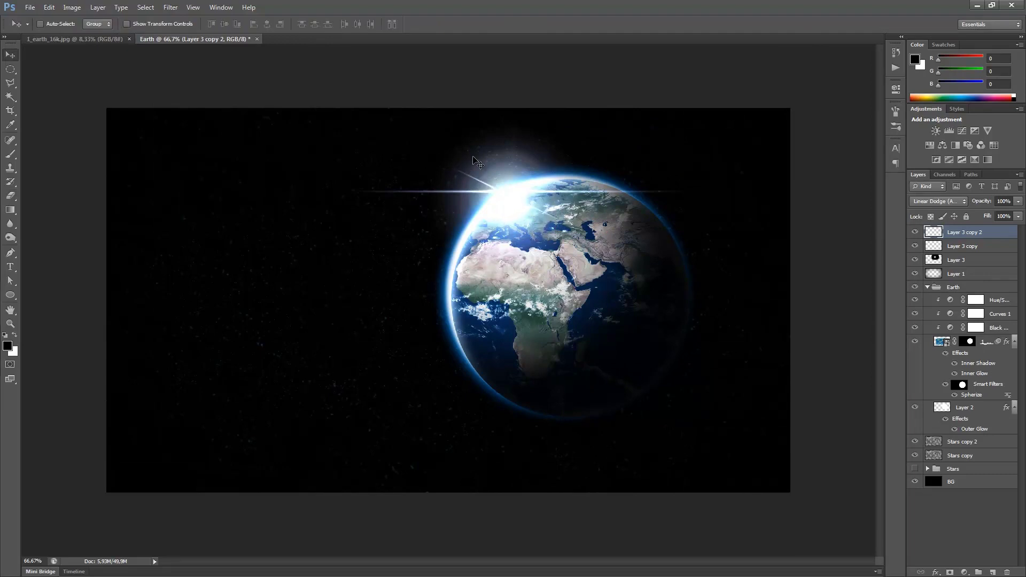
Step: Merge the flare and its two streak layers into one layer and set its blend mode to Linear Dodge (Add)
left_click(958, 253, "shift")
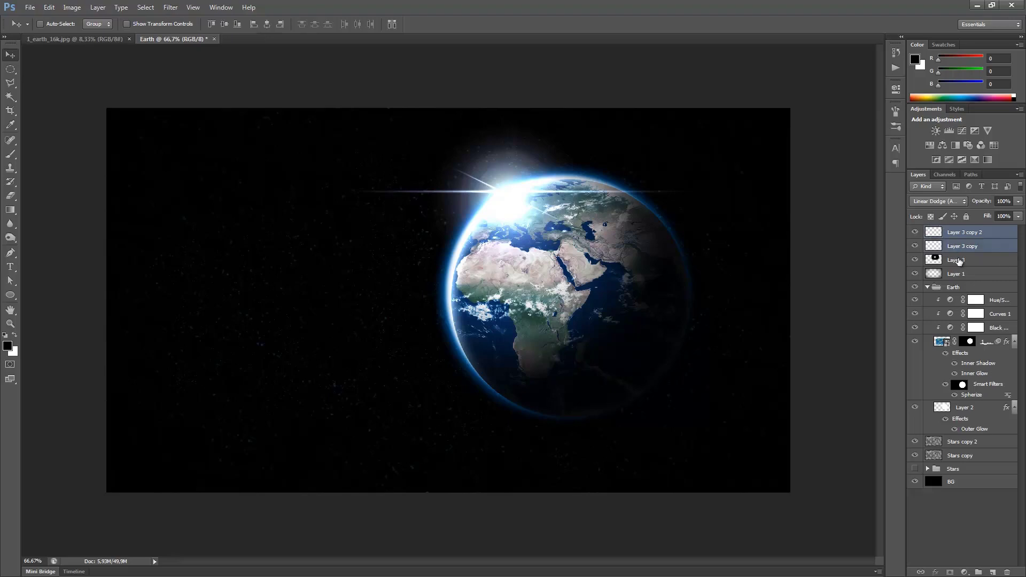
left_click(959, 261, "shift")
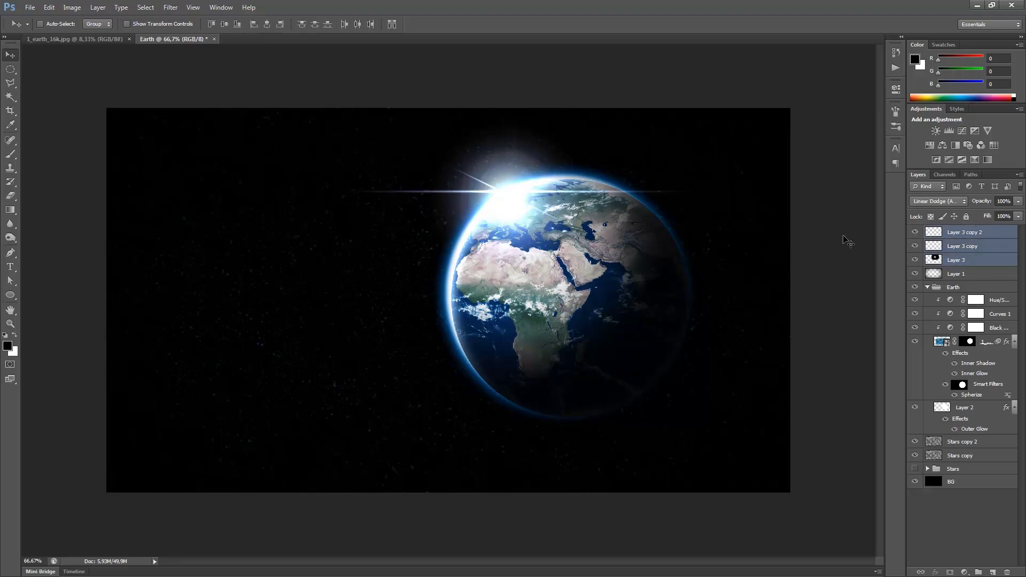
right_click(974, 235)
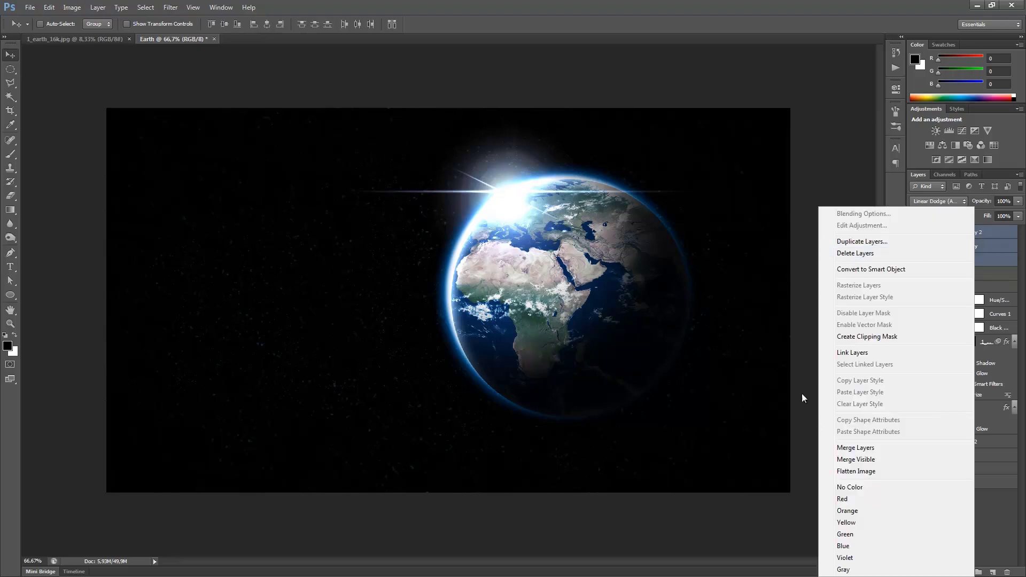
left_click(855, 448)
left_click(921, 202)
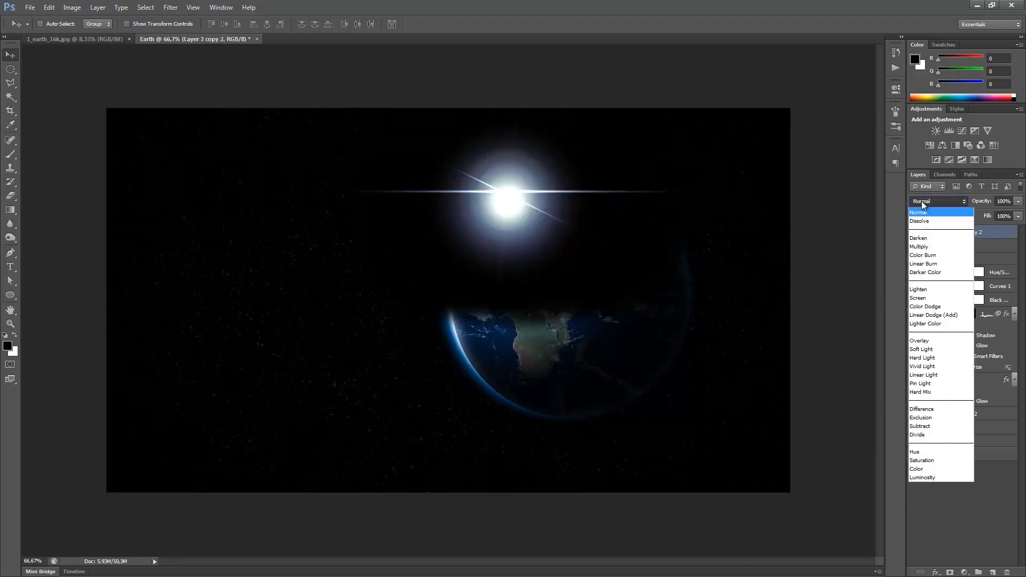
left_click(945, 314)
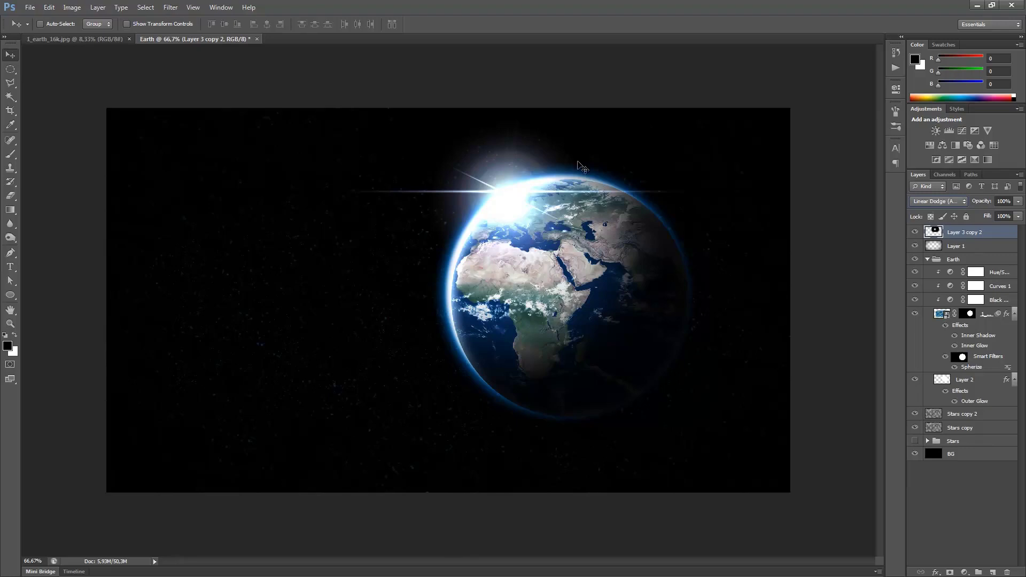
Step: Colorize the merged flare blue using Hue/Saturation with hue 205 and saturation 50, and duplicate its layer
left_click(72, 7)
mouse_move(91, 34)
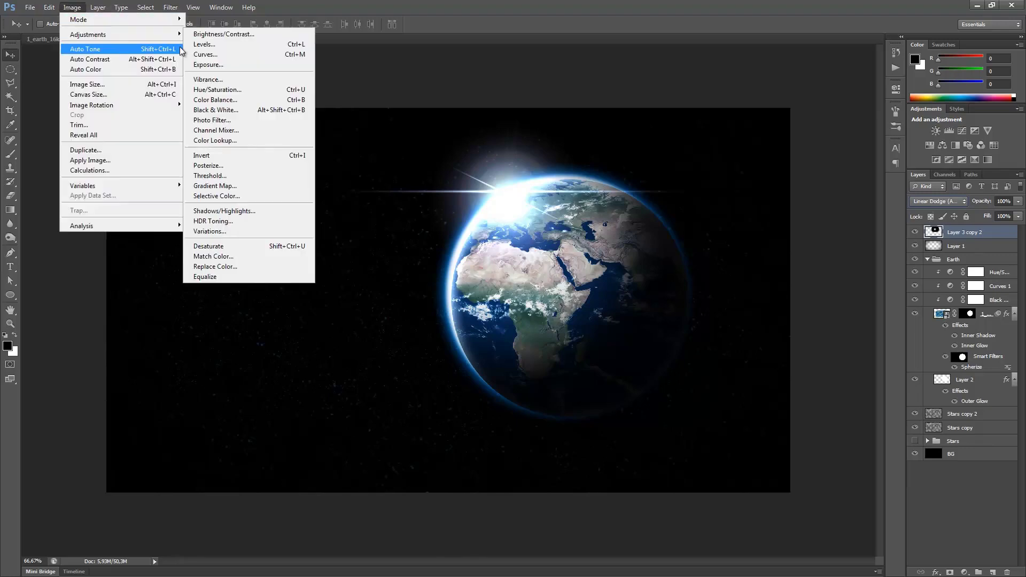
left_click(233, 91)
left_click(230, 527)
left_click(87, 479)
type("60")
left_click_drag(103, 463, 126, 467)
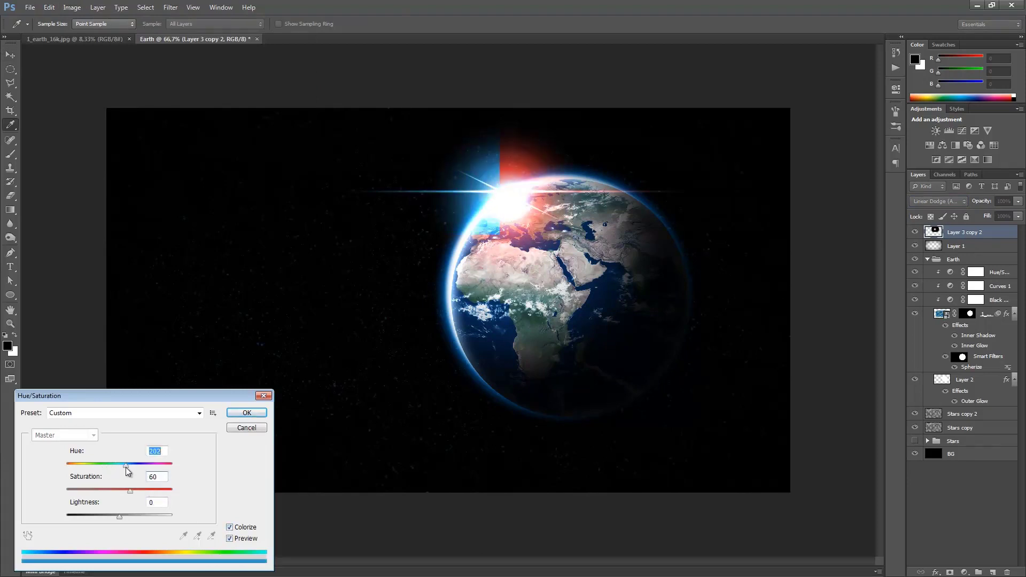
type("50")
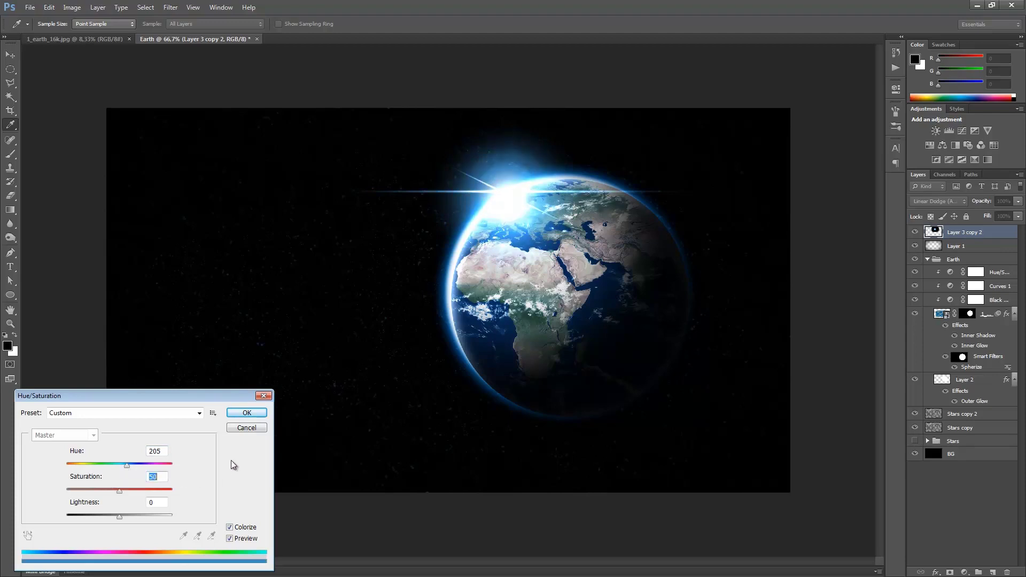
left_click(246, 412)
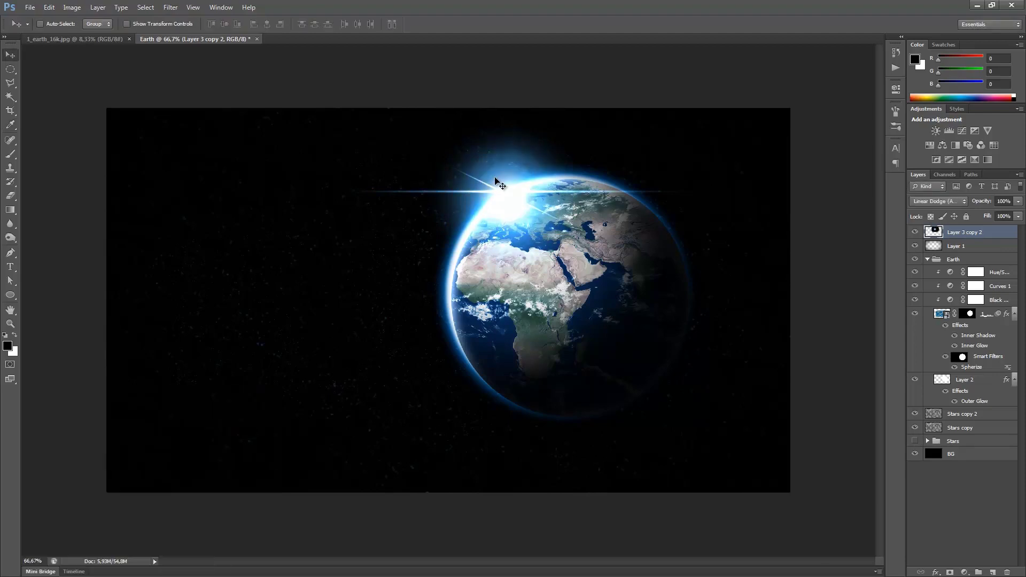
key("ctrl+j")
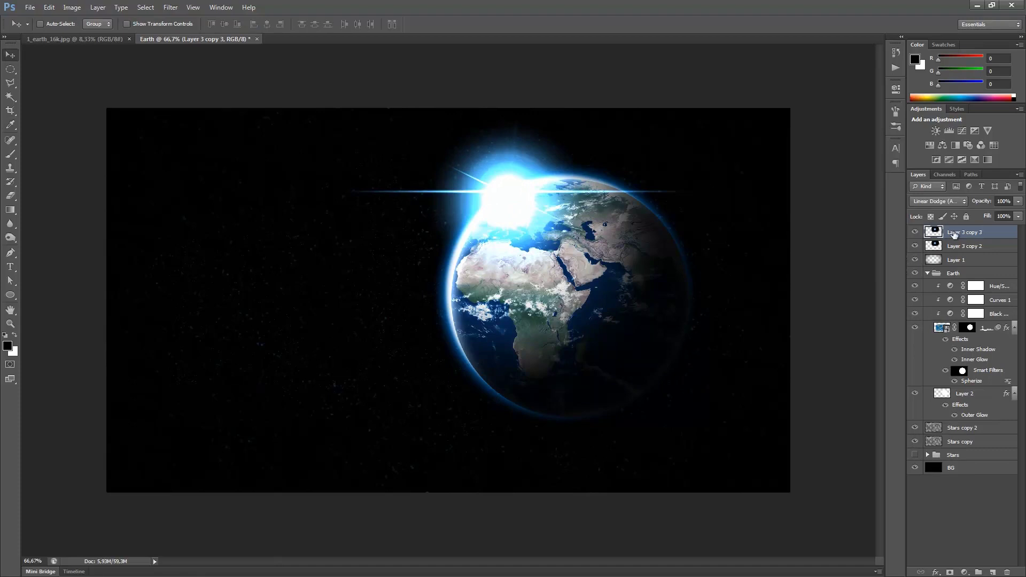
Step: Try a Radial Blur on the duplicated flare with amount 60, Zoom method and Best quality
left_click(170, 8)
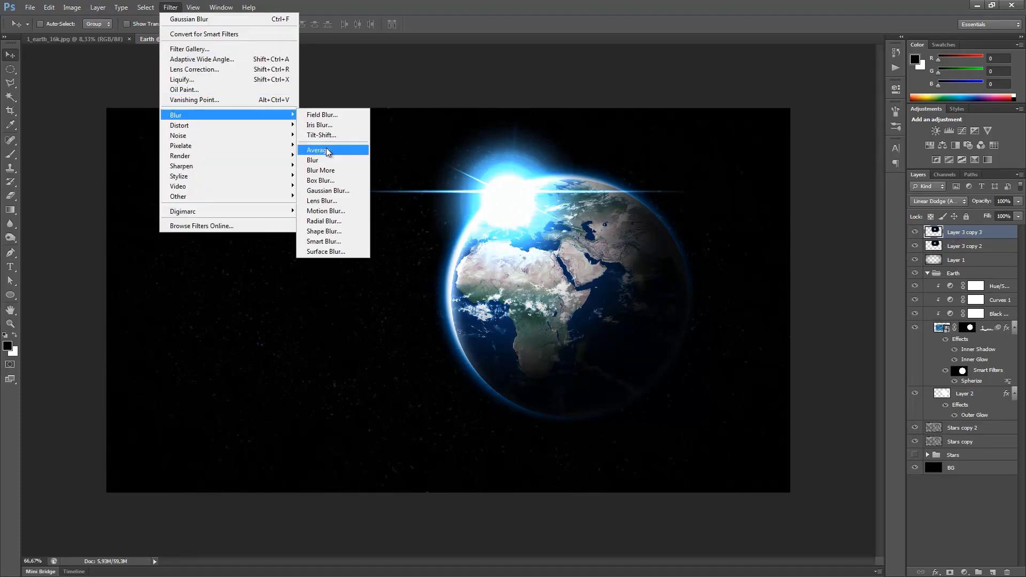
left_click(323, 221)
left_click(99, 321)
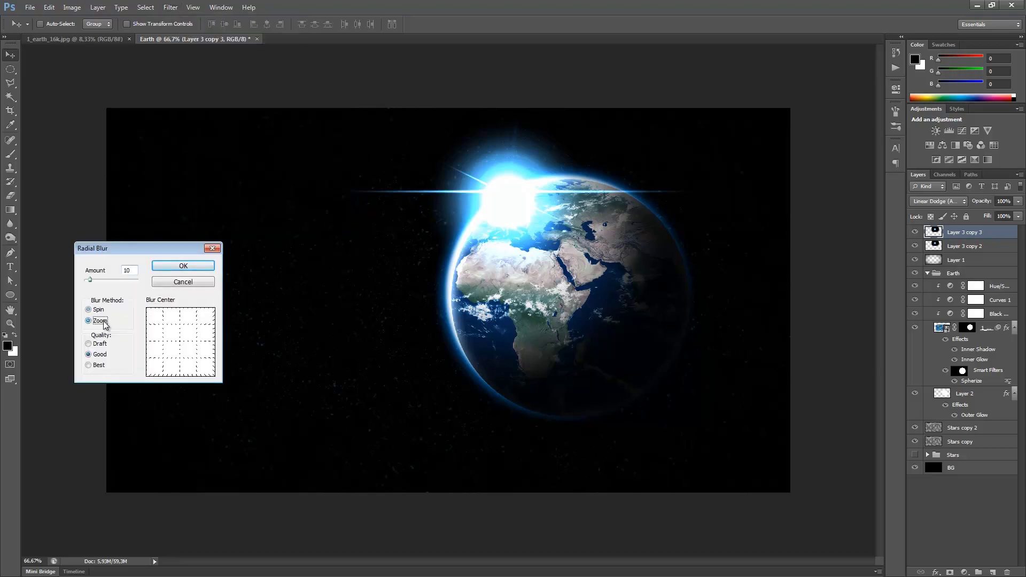
left_click(99, 365)
type("60")
left_click(172, 263)
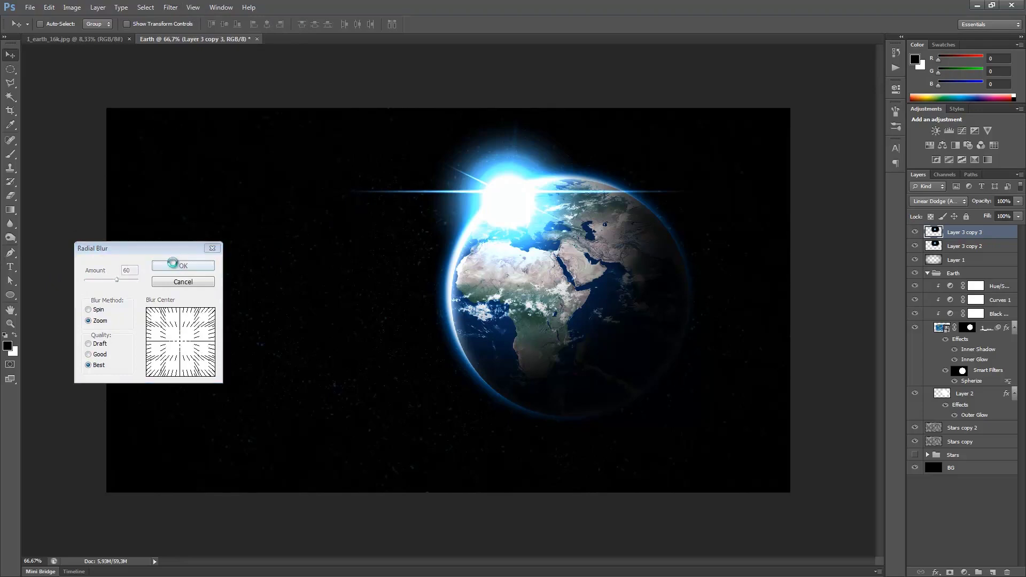
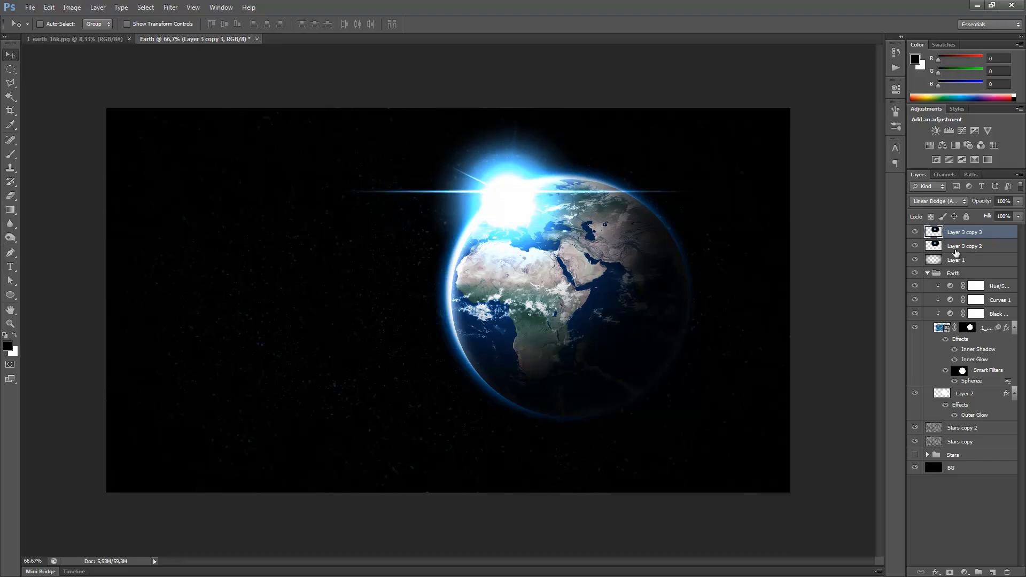
Step: Add 50% monochromatic Gaussian noise to the duplicated flare layer
left_click(170, 7)
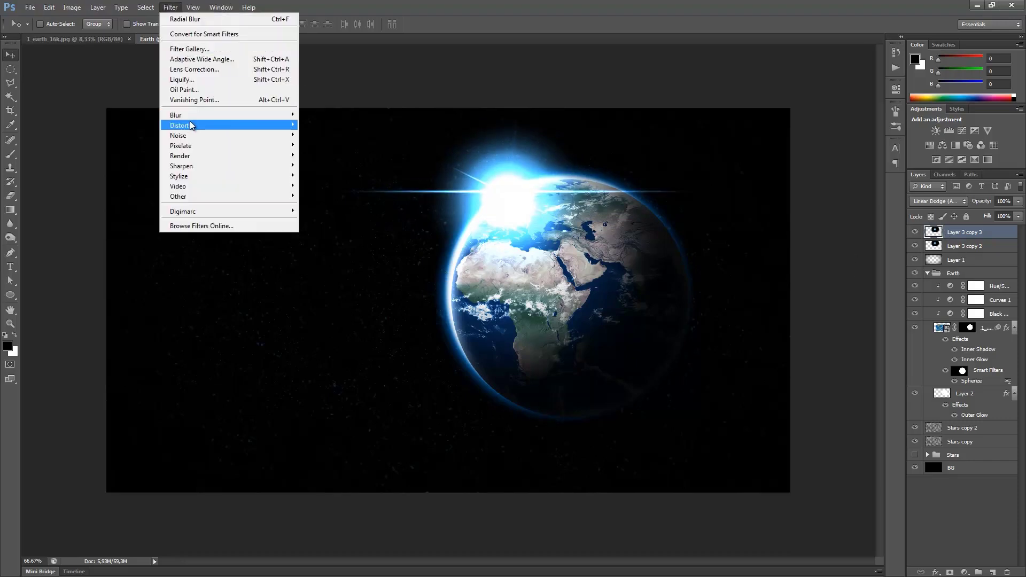
mouse_move(187, 136)
left_click(320, 135)
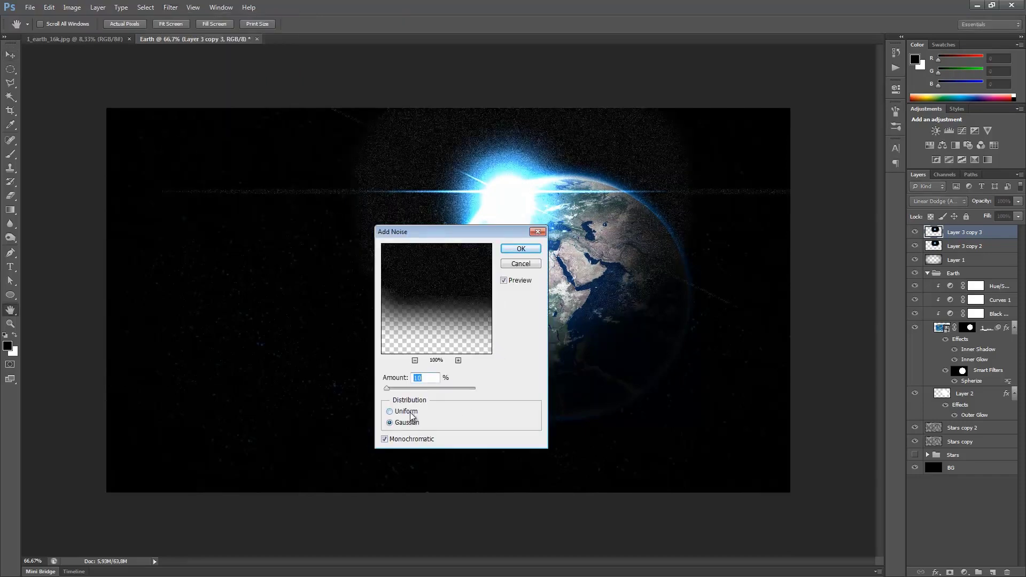
type("100")
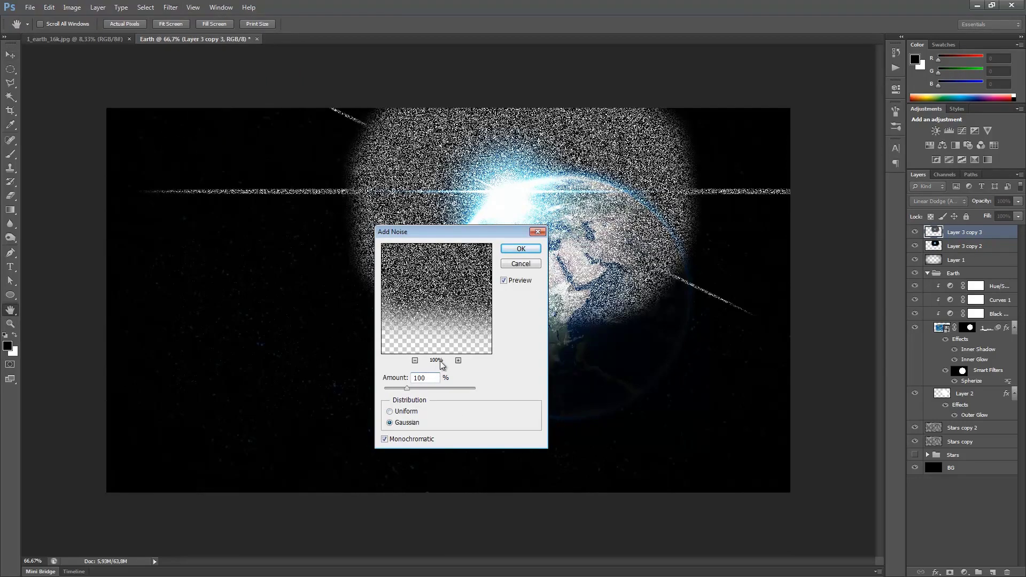
left_click_drag(434, 379, 329, 372)
type("50")
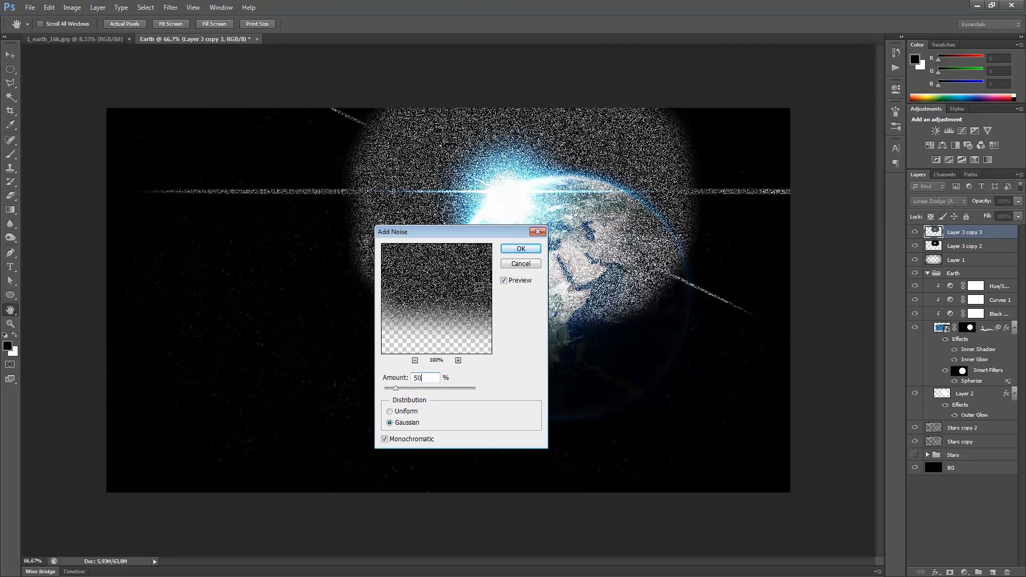
left_click(521, 250)
Step: Try a centred Zoom Radial Blur of amount 60 at Best quality on the noisy flare copy, with Overlay blending
left_click(171, 8)
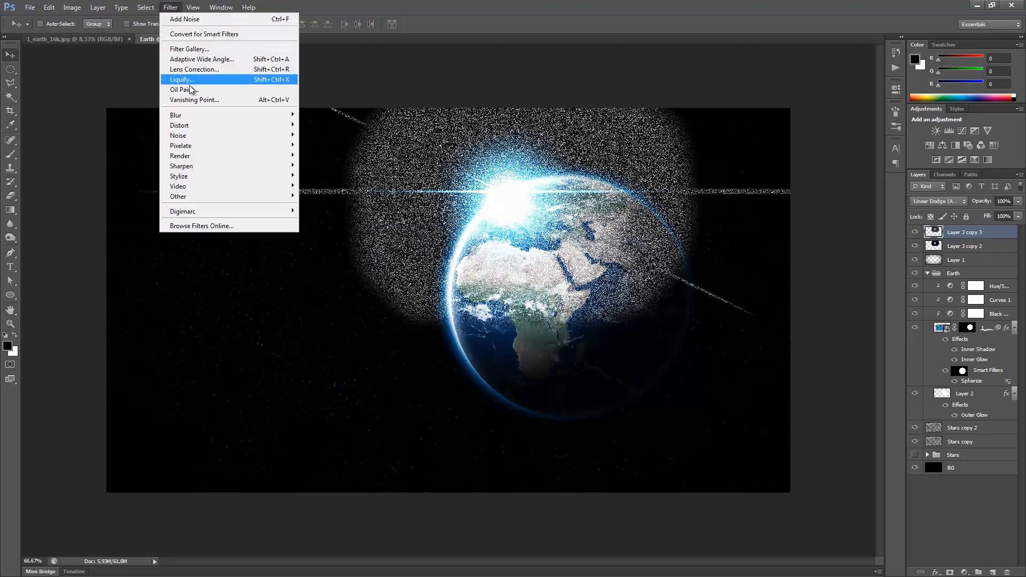
mouse_move(187, 118)
left_click(321, 225)
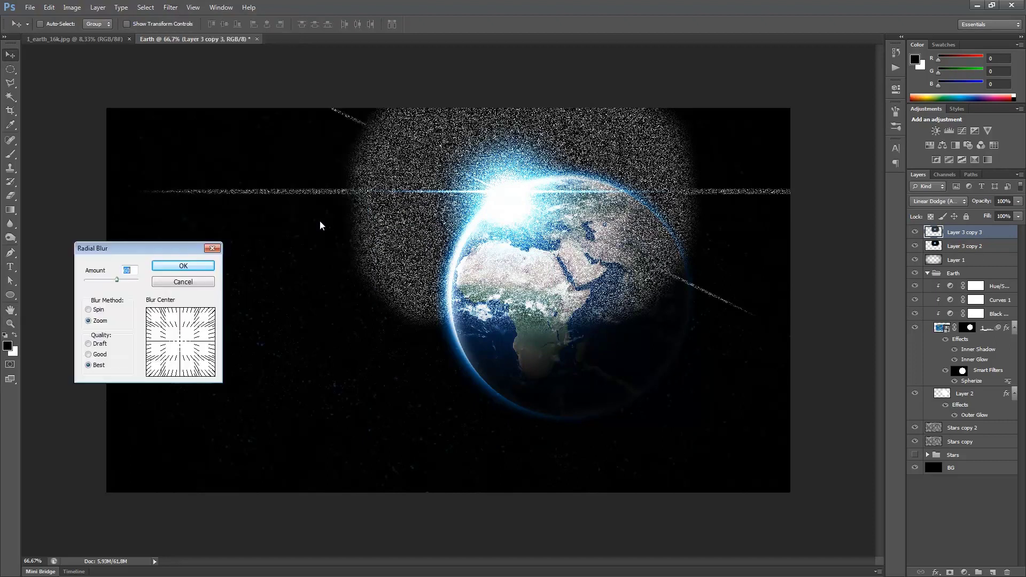
left_click(188, 266)
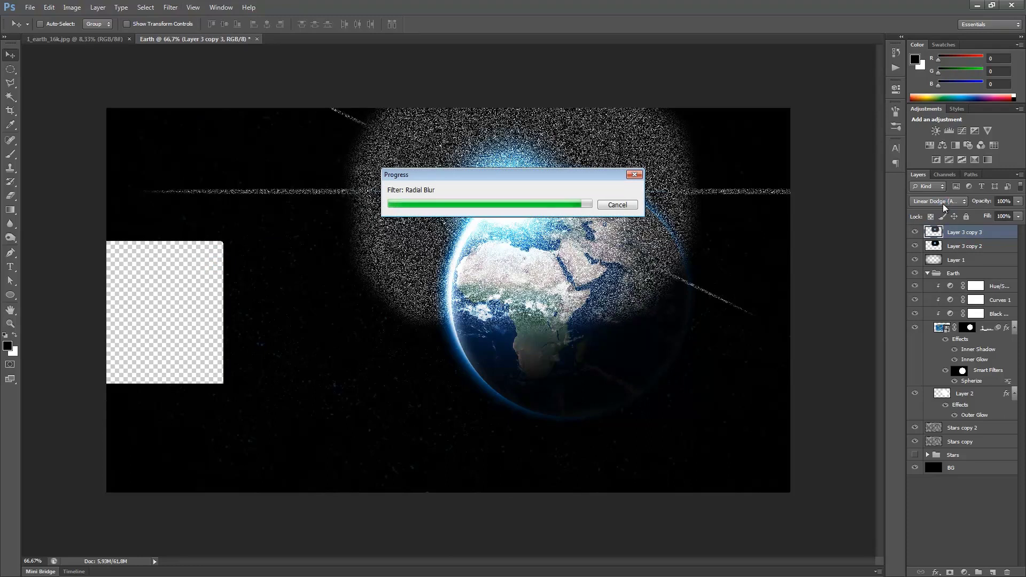
left_click(942, 201)
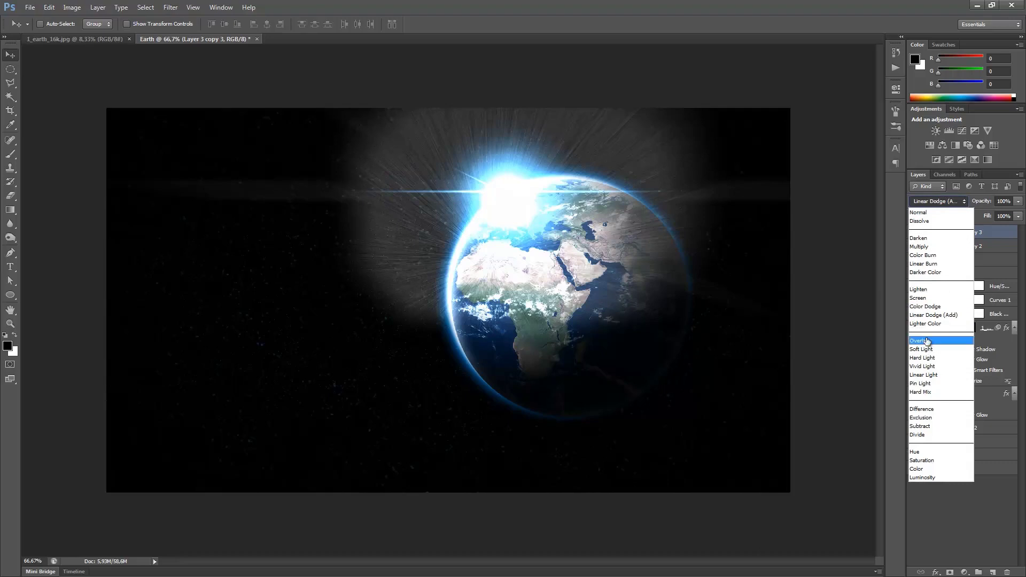
left_click(927, 342)
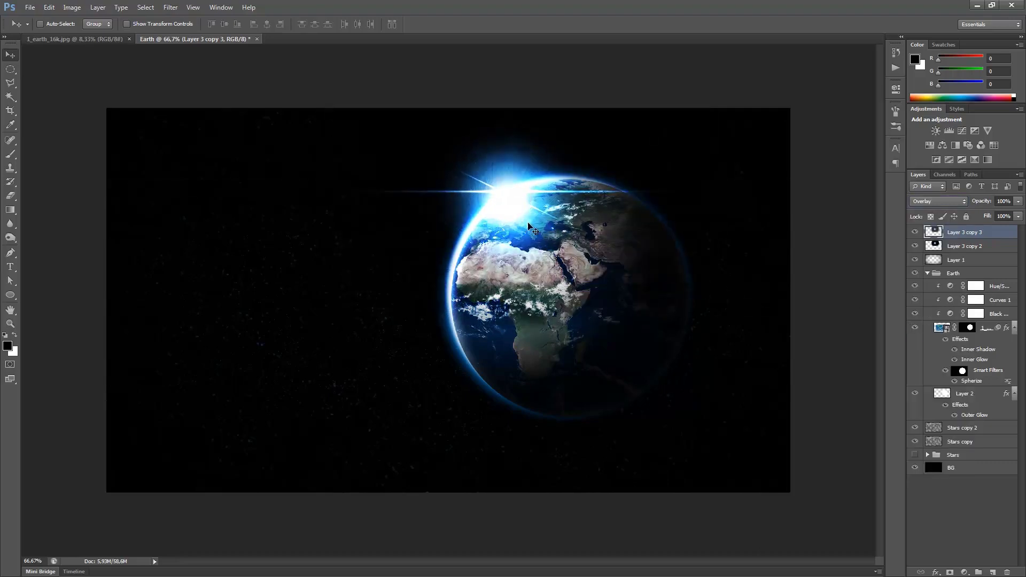
key("alt+shift+w")
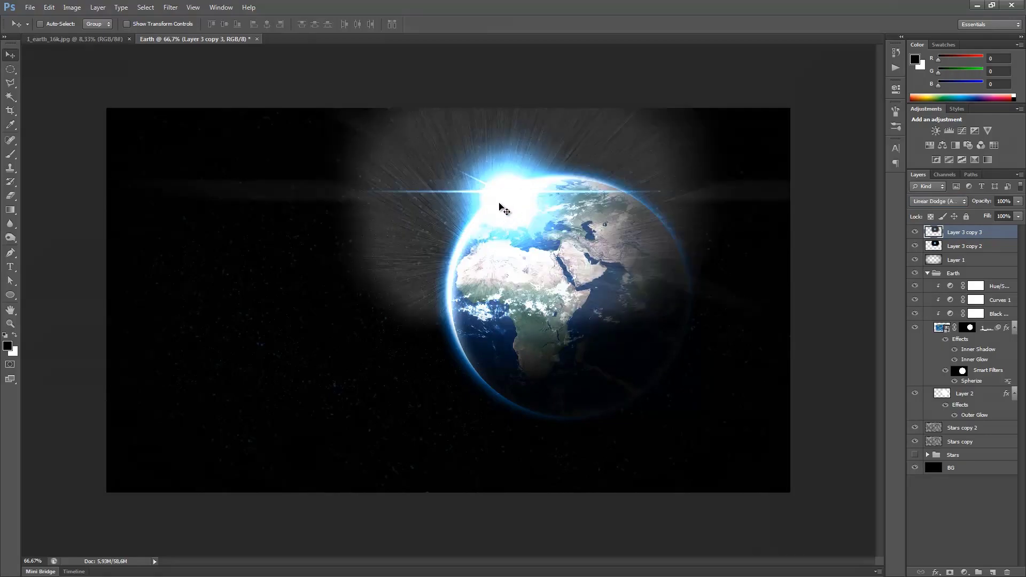
key("ctrl+alt+z")
Step: Try the amount 60 Zoom Radial Blur on the noisy flare copy with its blur centre moved up and to the right
left_click(170, 8)
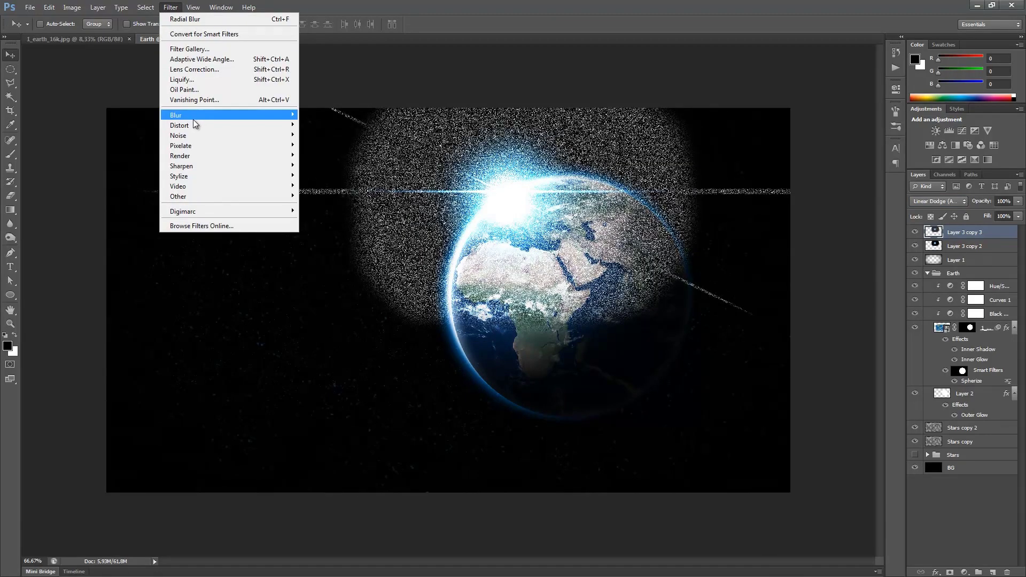
mouse_move(194, 116)
left_click(318, 219)
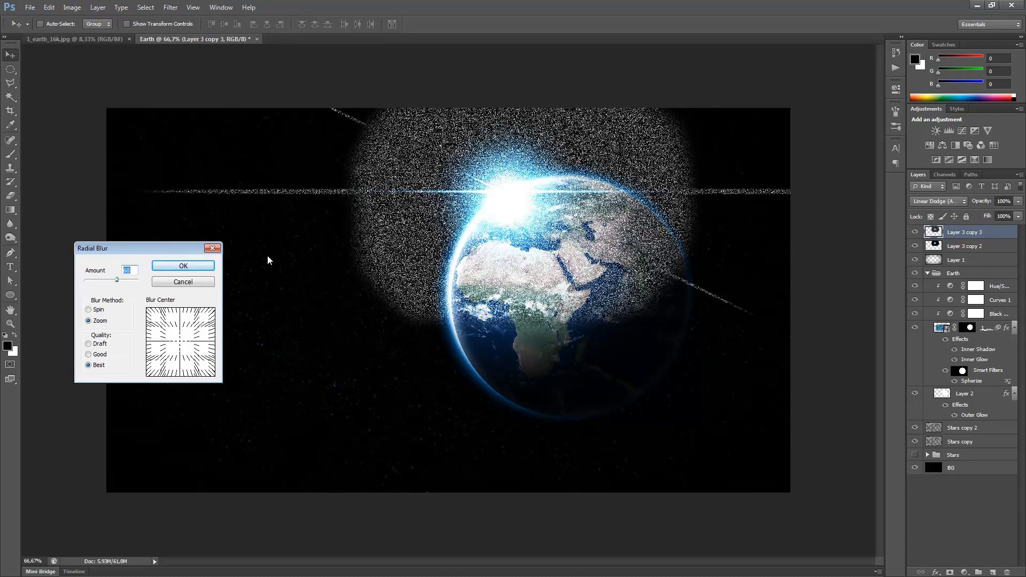
left_click_drag(184, 346, 189, 327)
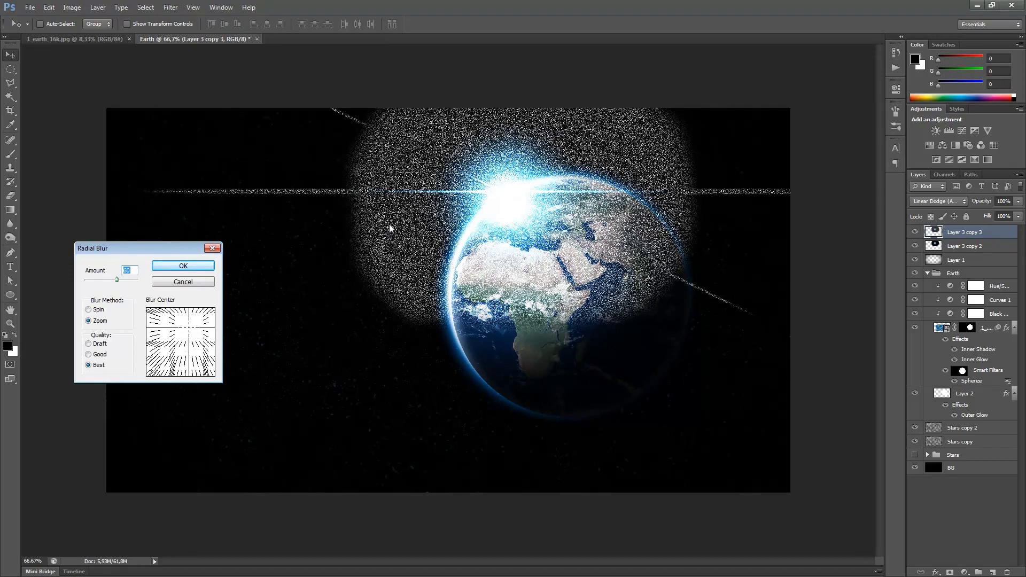
left_click(169, 270)
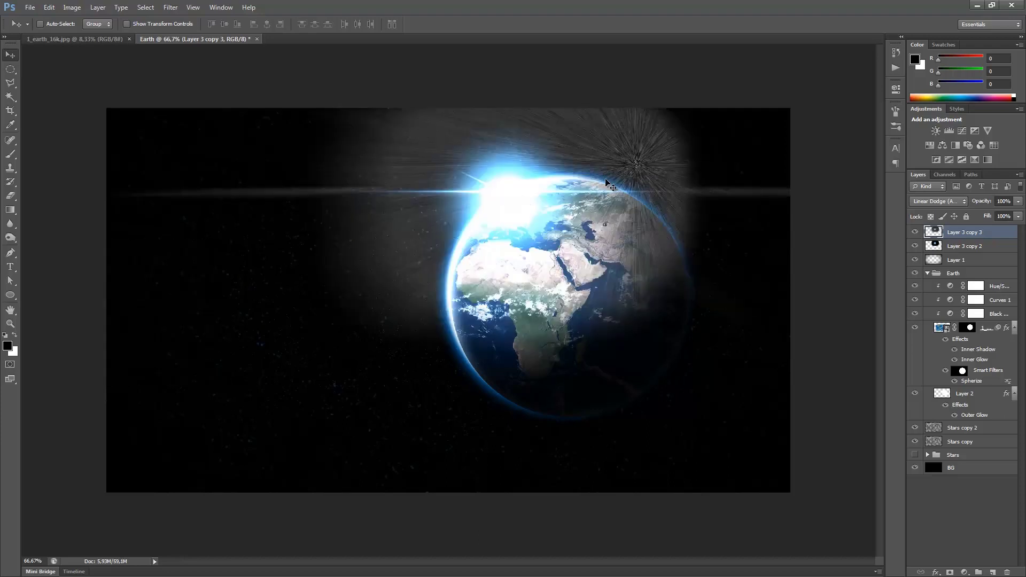
Step: Try the same Zoom Radial Blur on the noisy flare copy with the blur centre shifted slightly back toward the left
left_click(181, 7)
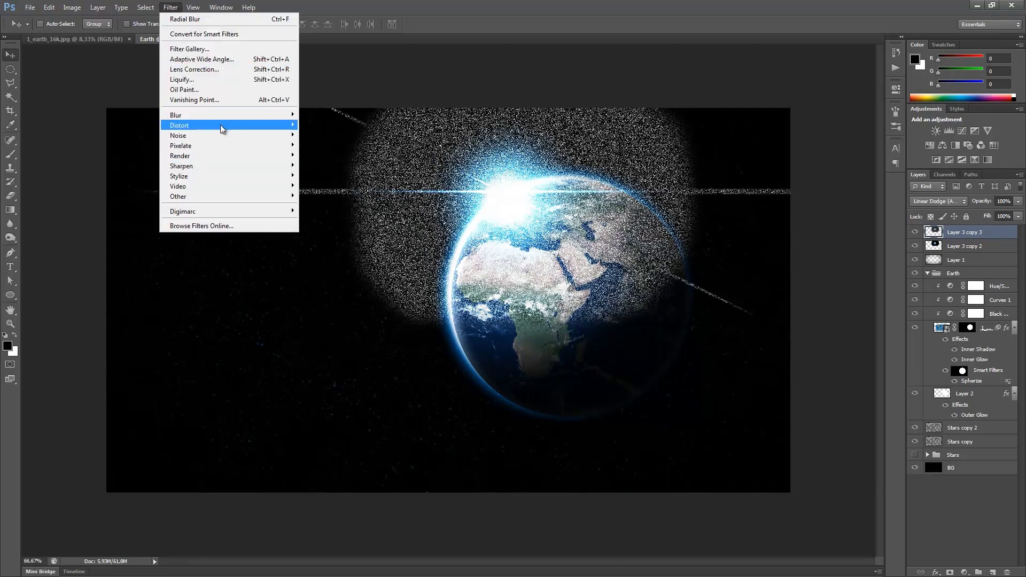
mouse_move(224, 116)
left_click(326, 222)
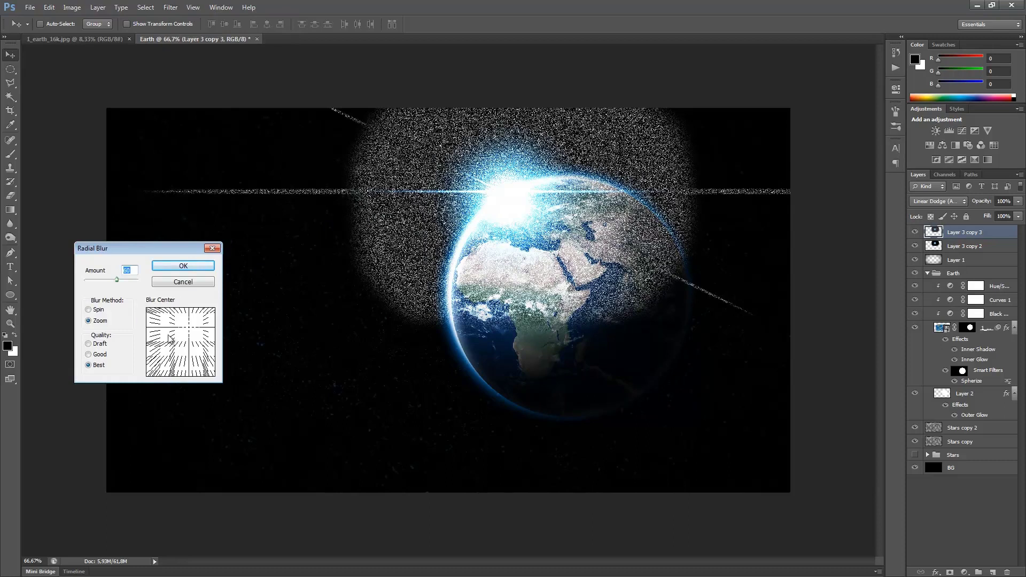
left_click_drag(191, 331, 185, 332)
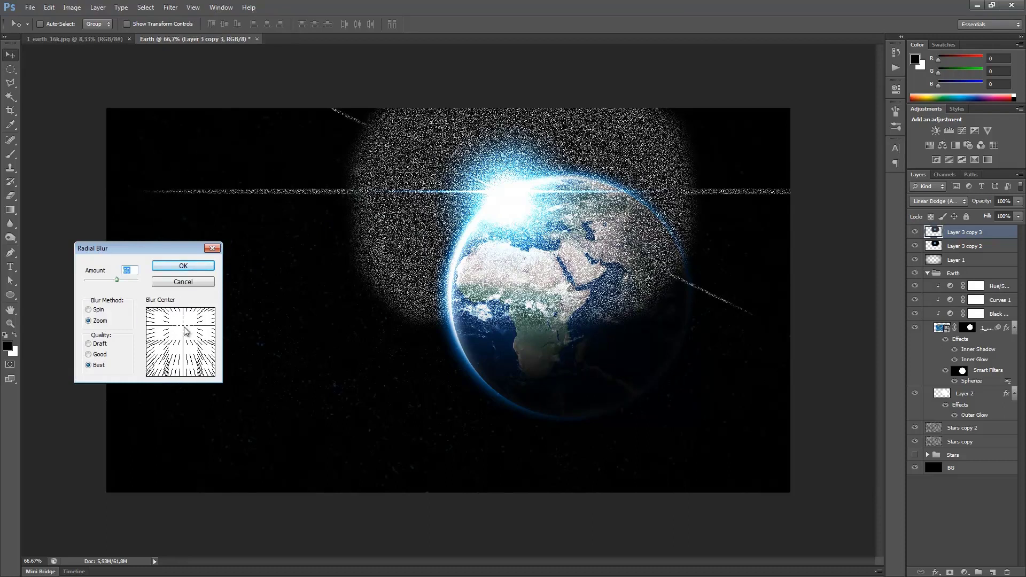
left_click(185, 267)
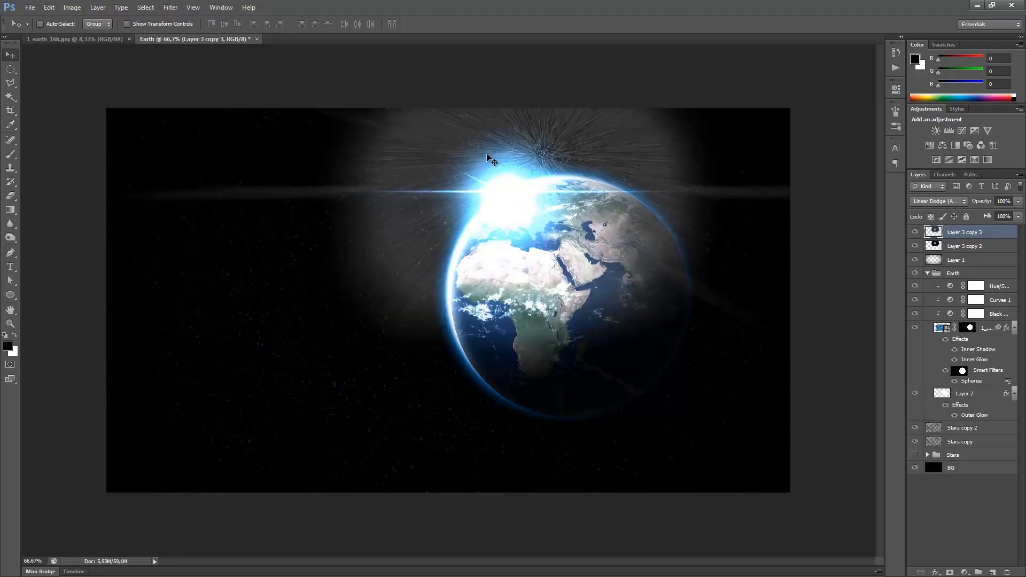
Step: Apply a Zoom Radial Blur of amount 60 at Best quality to the noisy flare copy, centring the rays near the sun
left_click(170, 7)
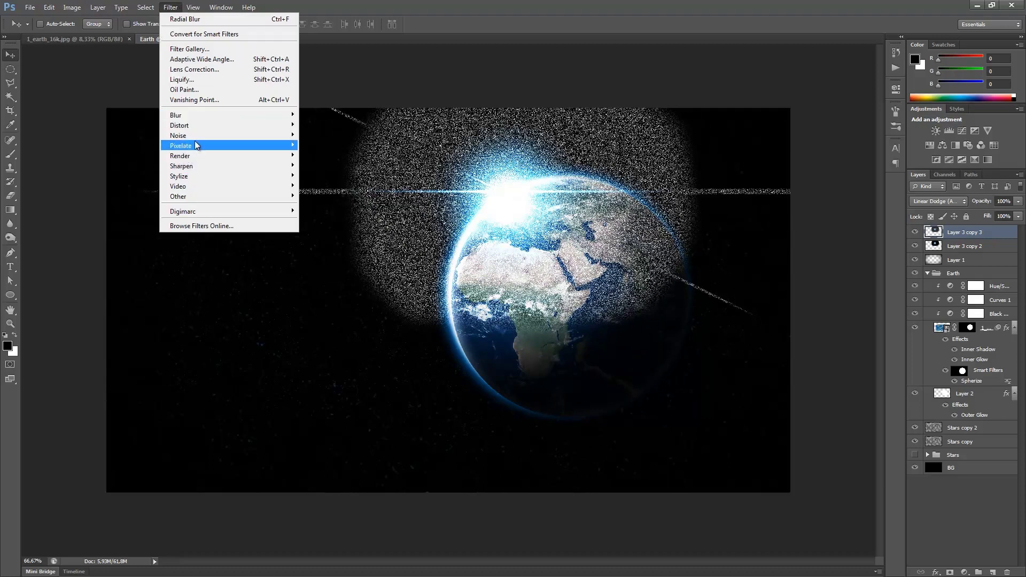
mouse_move(203, 115)
left_click(327, 221)
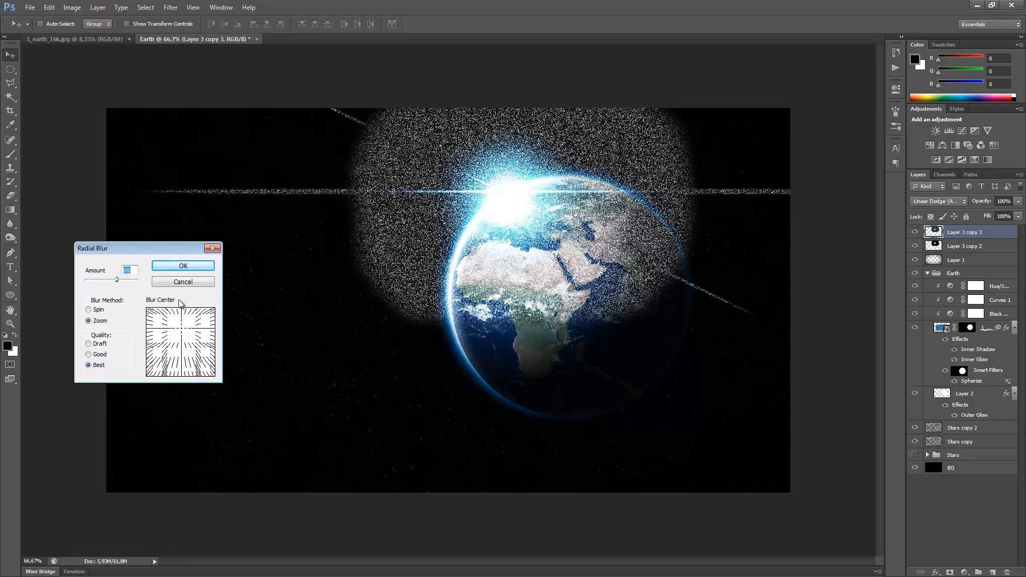
left_click(180, 265)
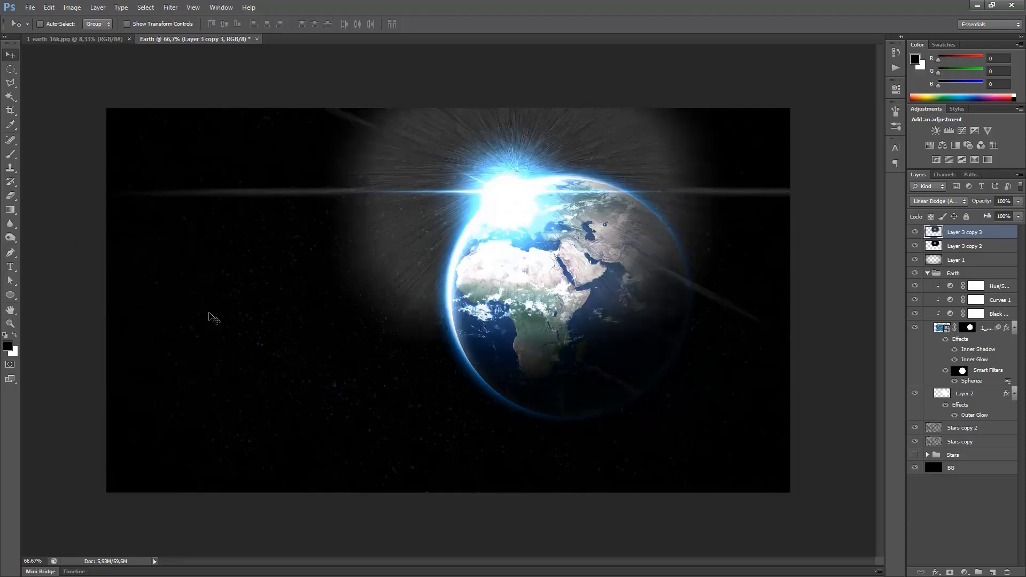
Step: Set the blurred flare copy's blend mode to Overlay and its opacity to 59%
left_click(939, 202)
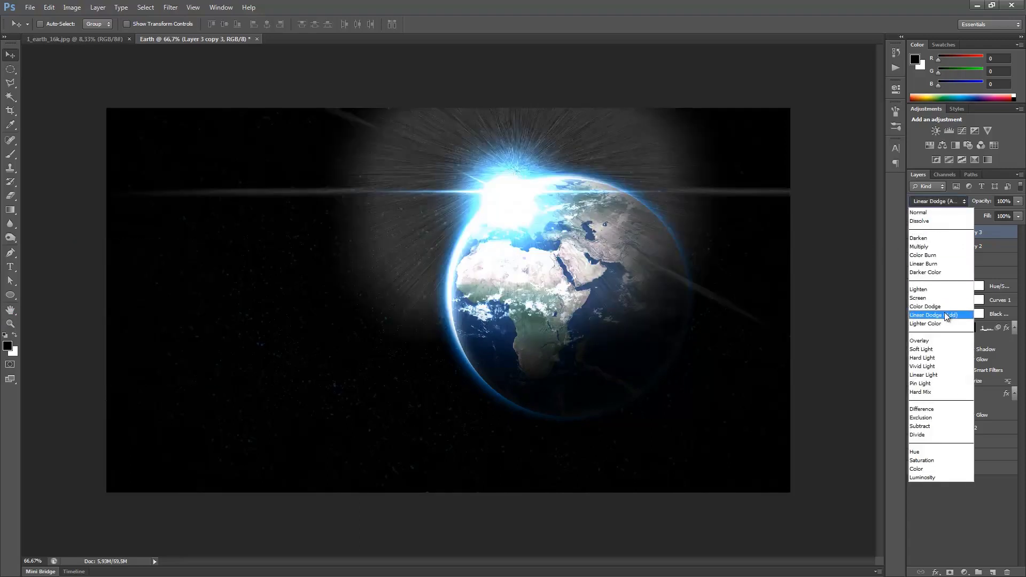
left_click(944, 315)
left_click(938, 202)
left_click(919, 340)
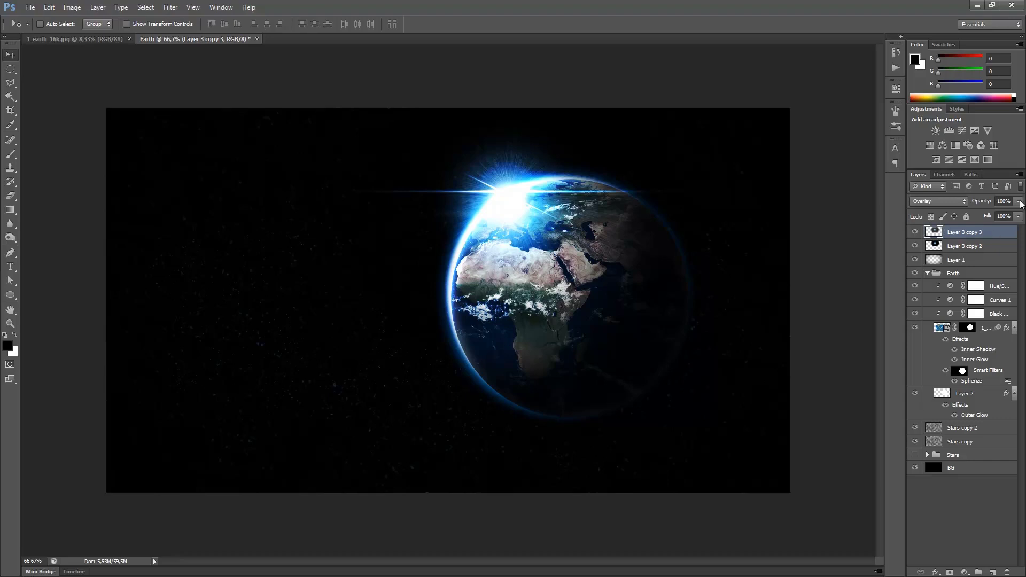
left_click_drag(972, 214, 992, 212)
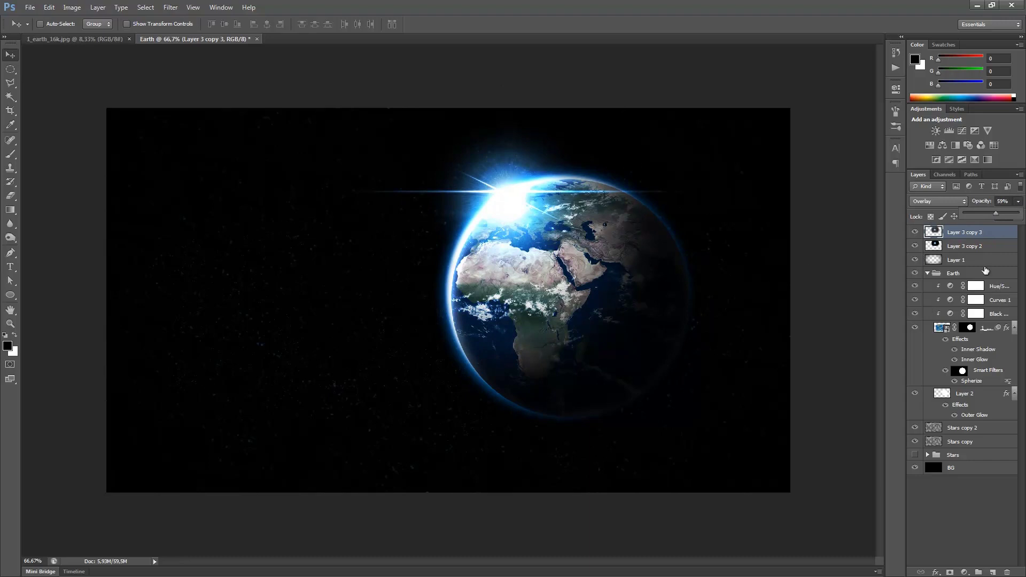
Step: Minimise Photoshop and the folder window to examine the finished Earth wallpaper on the desktop
left_click(947, 250)
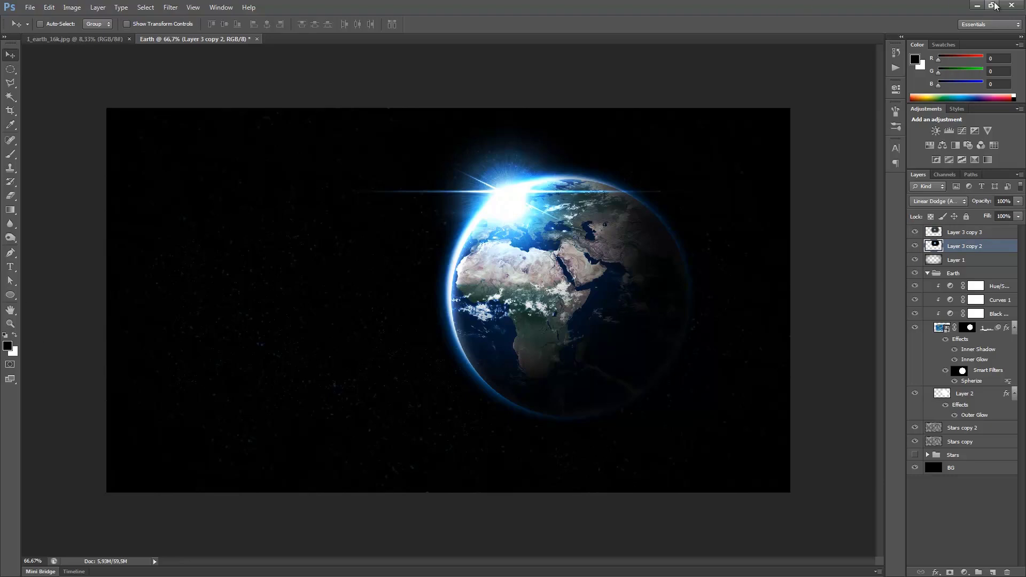
left_click(977, 6)
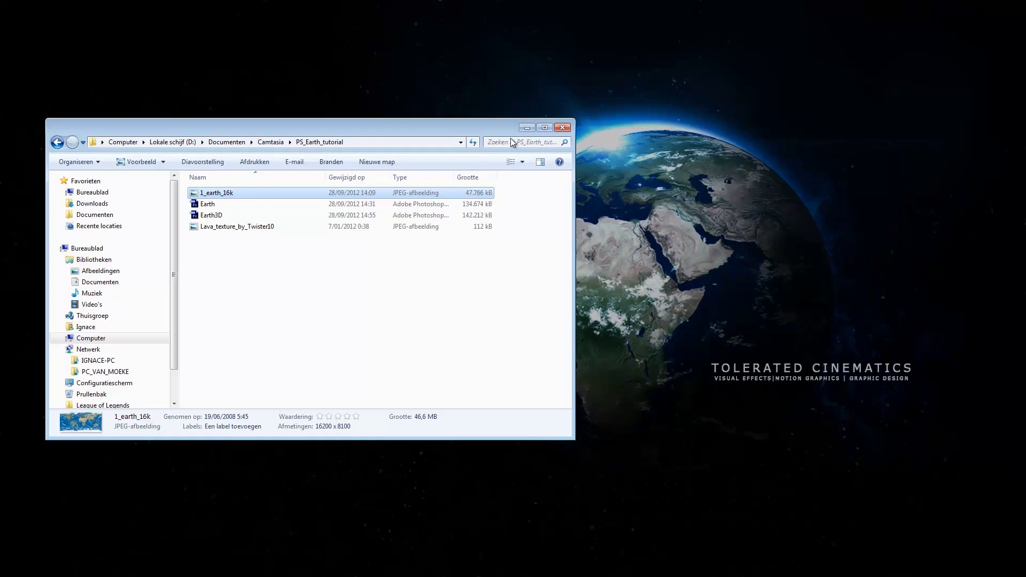
left_click(527, 128)
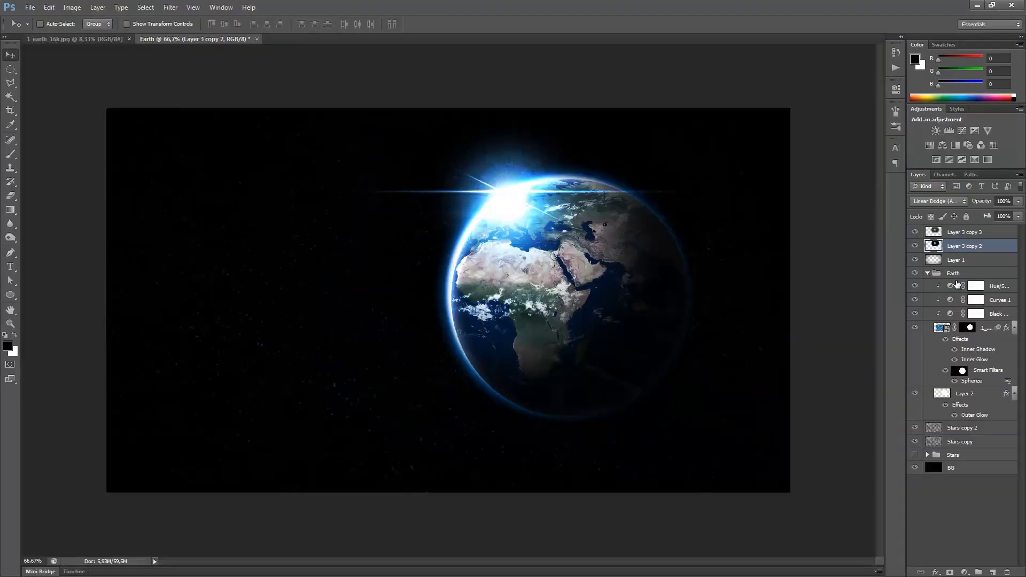
Step: Add a new layer on top of the layer stack and fill it with black at 100% opacity
left_click(992, 571)
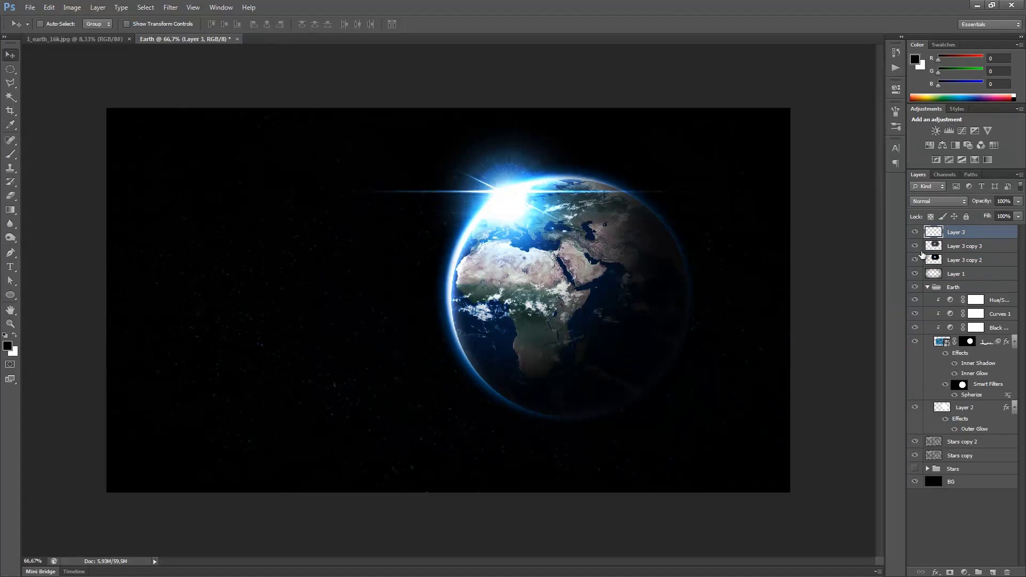
key("i")
key("shift+F5")
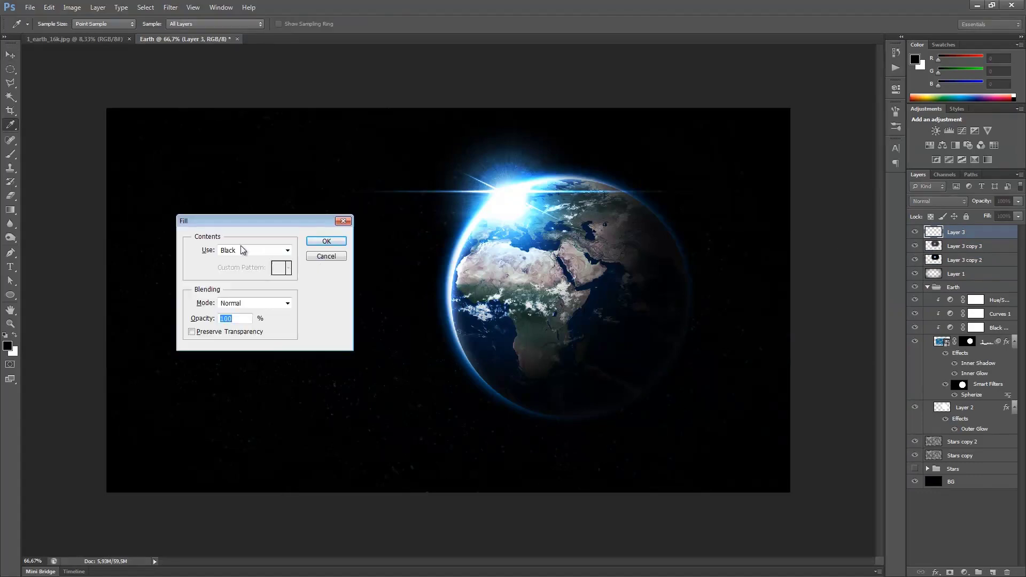
left_click(327, 241)
key("v")
Step: Render Clouds on the new black layer
left_click(171, 7)
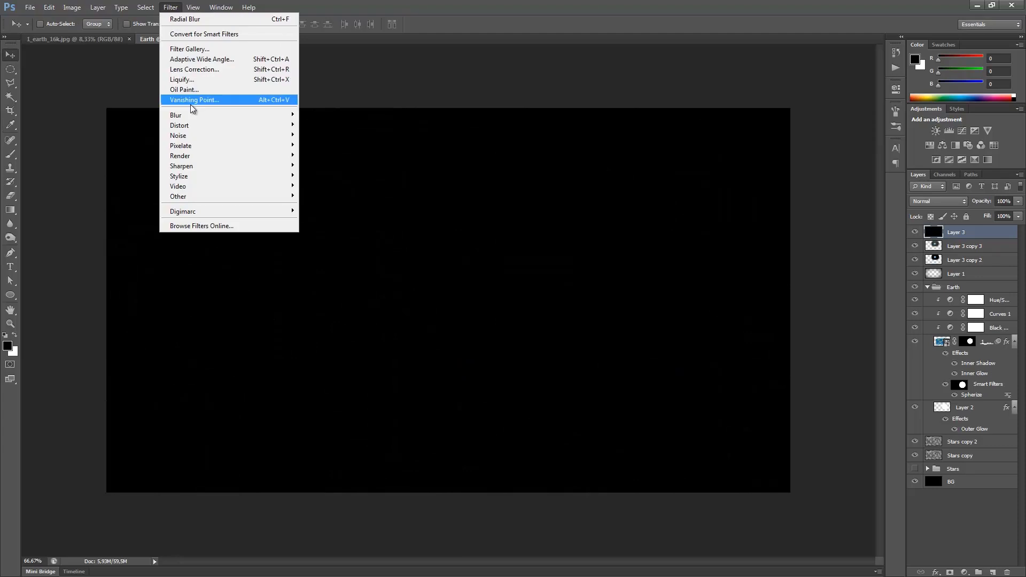
mouse_move(203, 155)
left_click(336, 165)
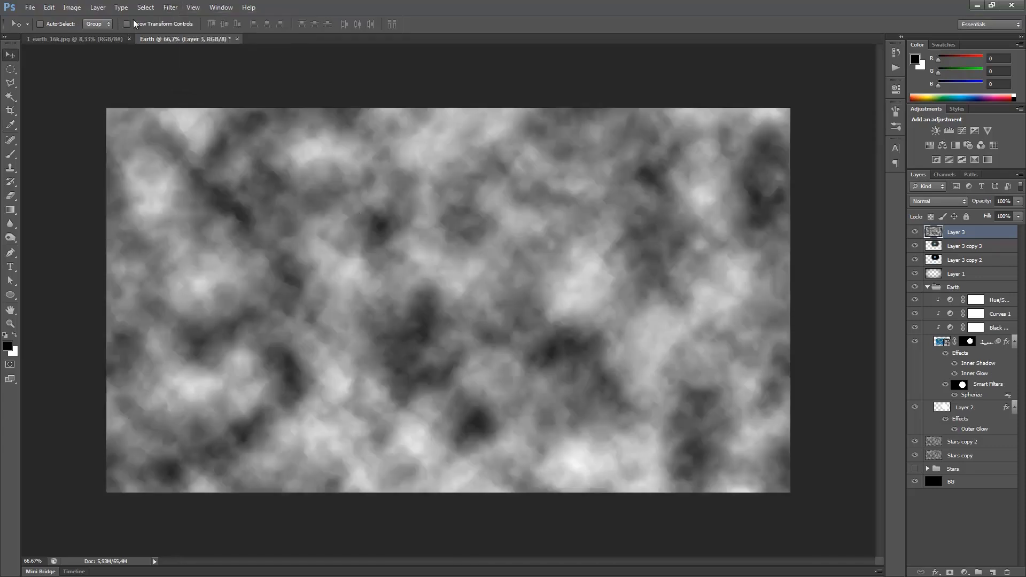
Step: Apply Glowing Edges to the clouds layer with edge width 2, edge brightness 6 and smoothness 5
left_click(170, 7)
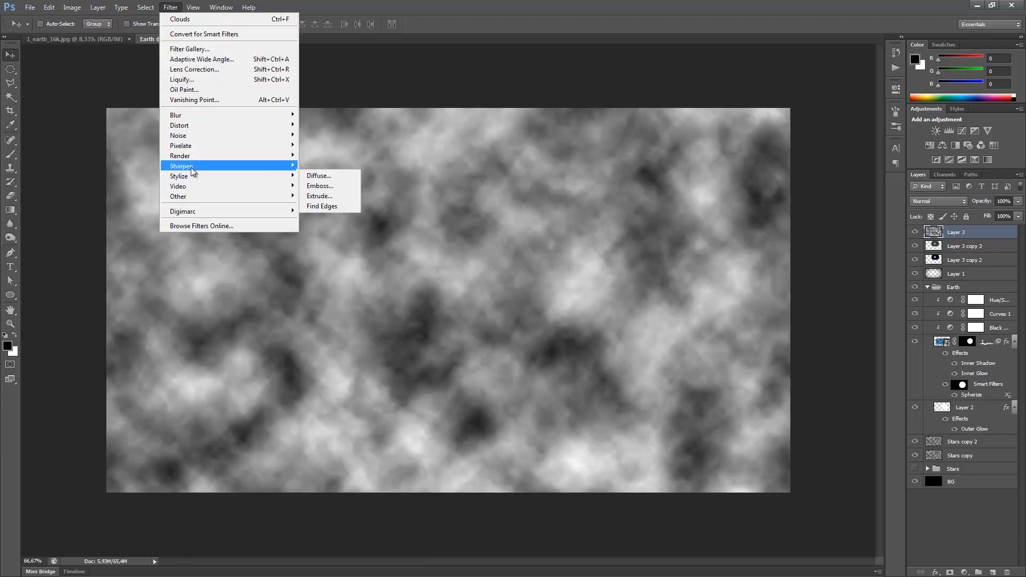
mouse_move(195, 159)
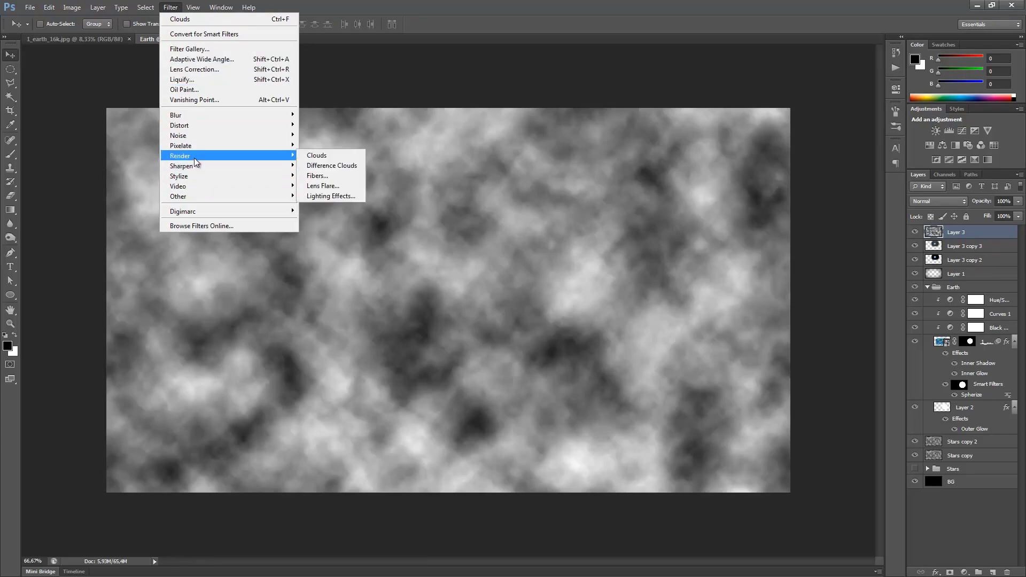
left_click(189, 49)
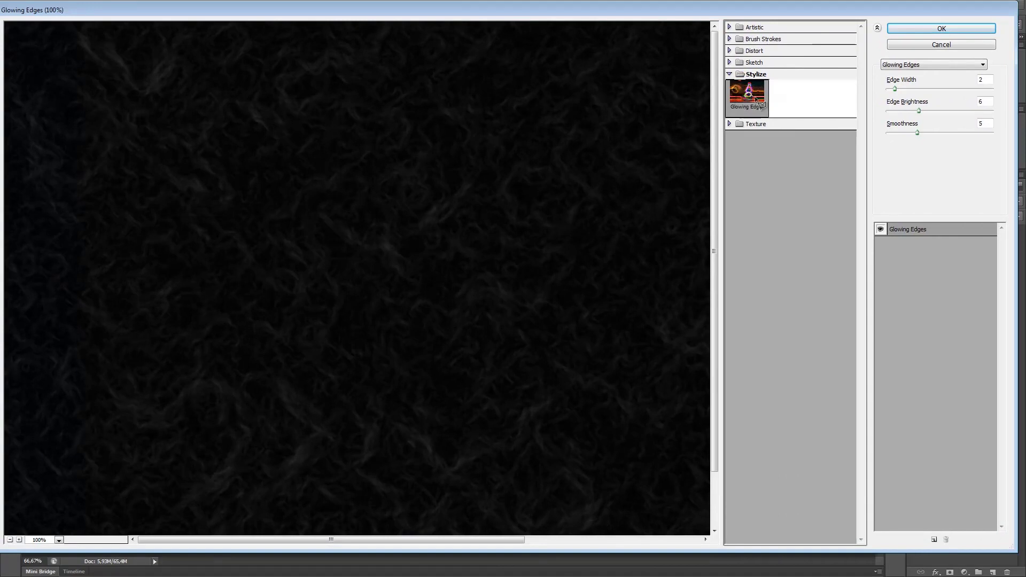
left_click(925, 30)
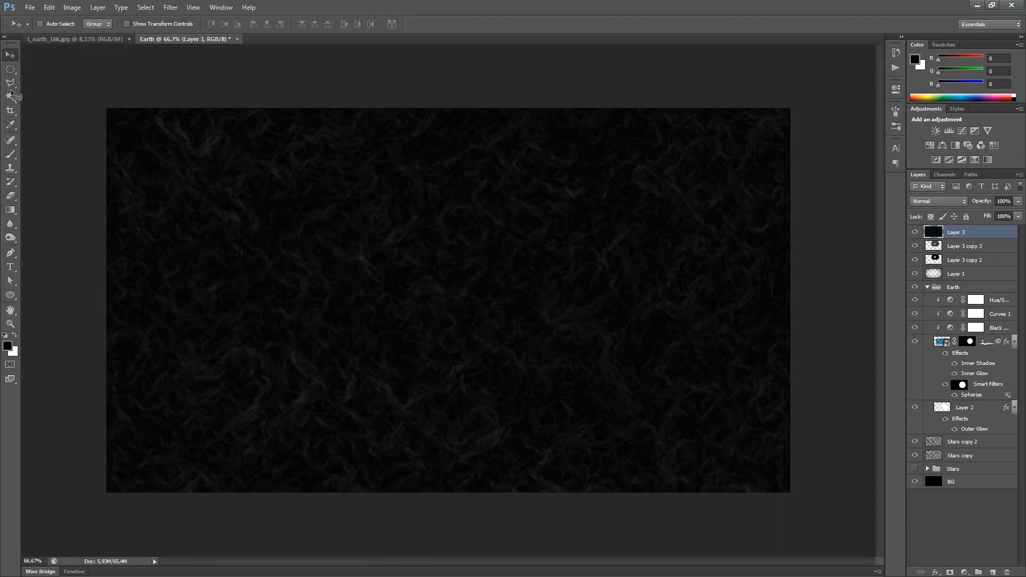
Step: Outline an irregular, jagged closed selection across the middle of the clouds layer with the Polygonal Lasso
key("l")
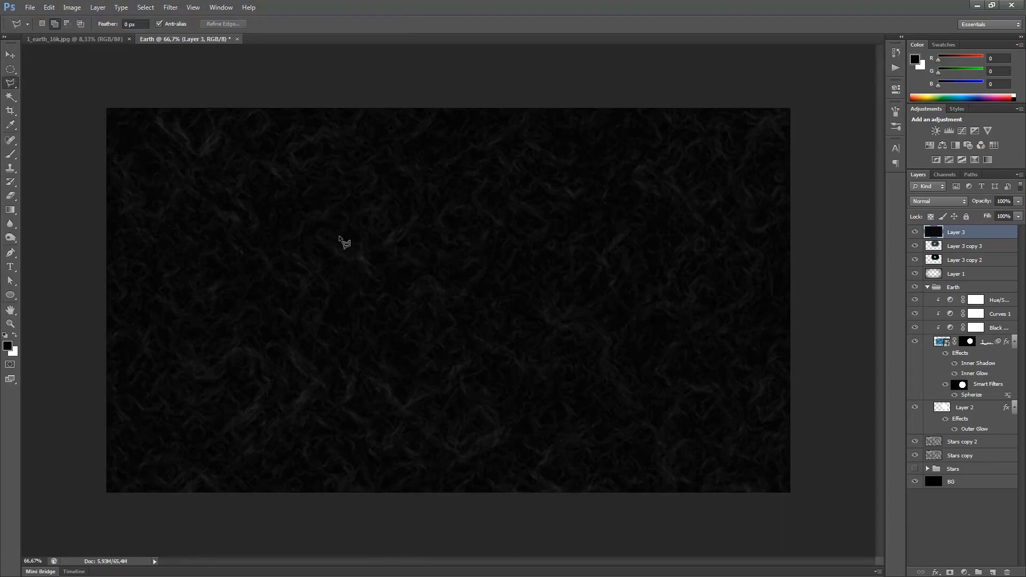
mouse_move(342, 237)
left_mouse_down()
mouse_move(401, 344)
mouse_move(427, 318)
mouse_move(482, 356)
mouse_move(484, 376)
mouse_move(497, 380)
mouse_move(552, 385)
mouse_move(525, 348)
mouse_move(554, 292)
mouse_move(594, 316)
mouse_move(619, 316)
mouse_move(630, 284)
mouse_move(623, 251)
mouse_move(649, 216)
mouse_move(627, 211)
mouse_move(603, 228)
mouse_move(544, 202)
mouse_move(596, 191)
mouse_move(577, 211)
mouse_move(591, 183)
mouse_move(580, 173)
mouse_move(509, 185)
mouse_move(511, 228)
mouse_move(501, 246)
mouse_move(471, 257)
mouse_move(441, 257)
mouse_move(420, 241)
mouse_move(453, 189)
mouse_move(447, 181)
mouse_move(399, 169)
mouse_move(415, 205)
left_mouse_up()
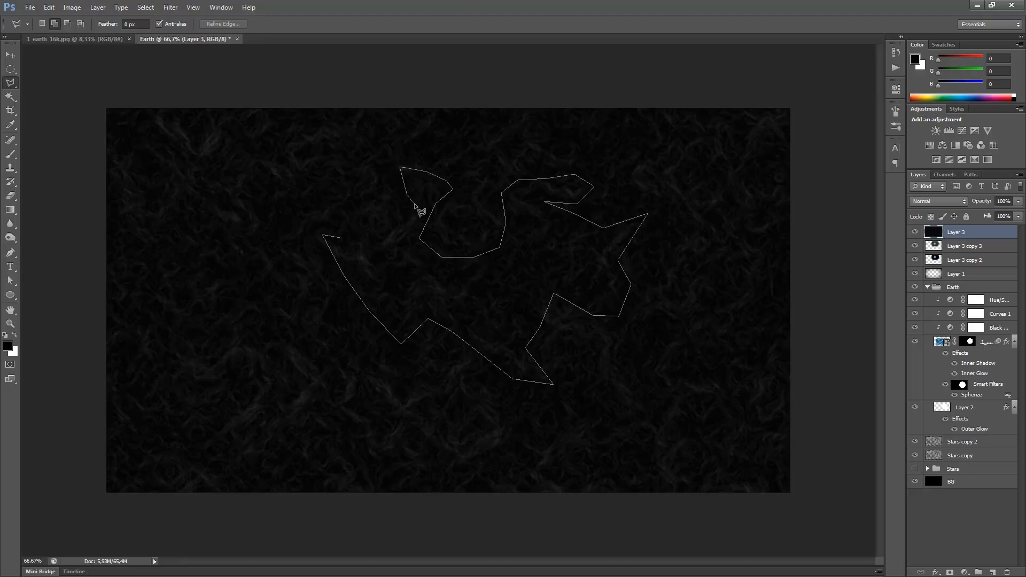
left_click(402, 222)
left_click(369, 185)
left_click(356, 201)
left_click(357, 210)
left_click(404, 279)
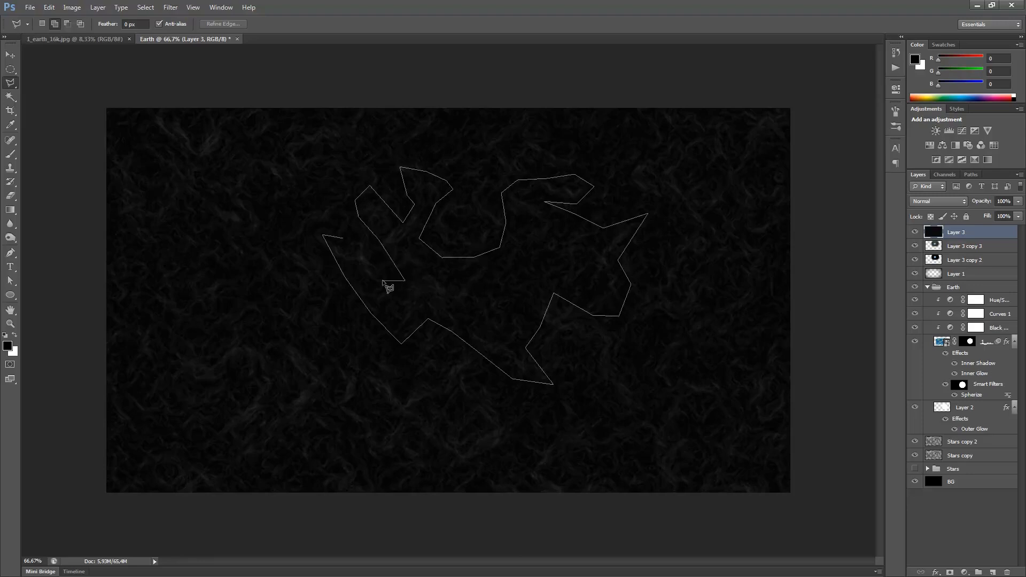
left_click(344, 239)
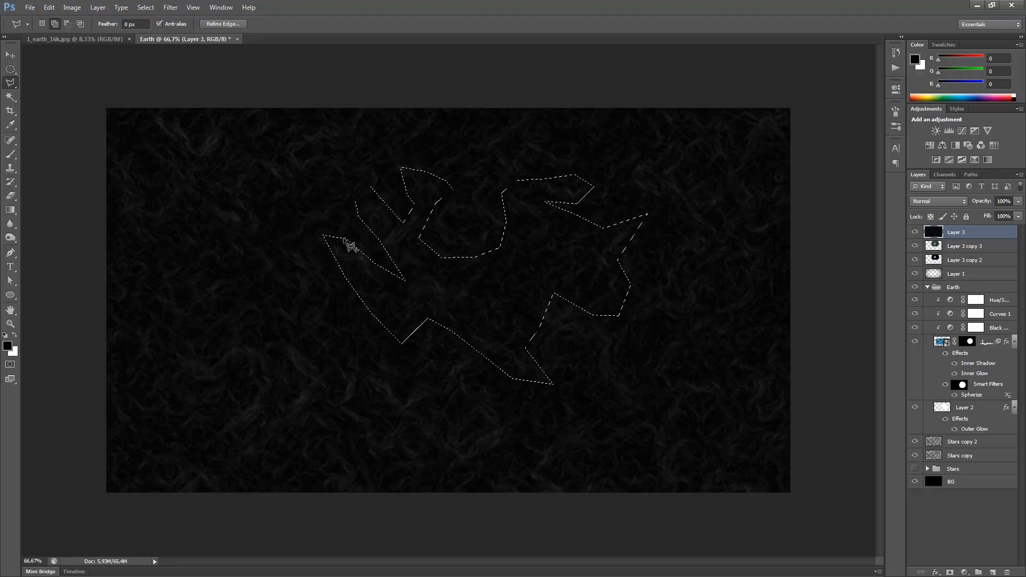
Step: Feather the jagged selection to soften its edges
right_click(433, 286)
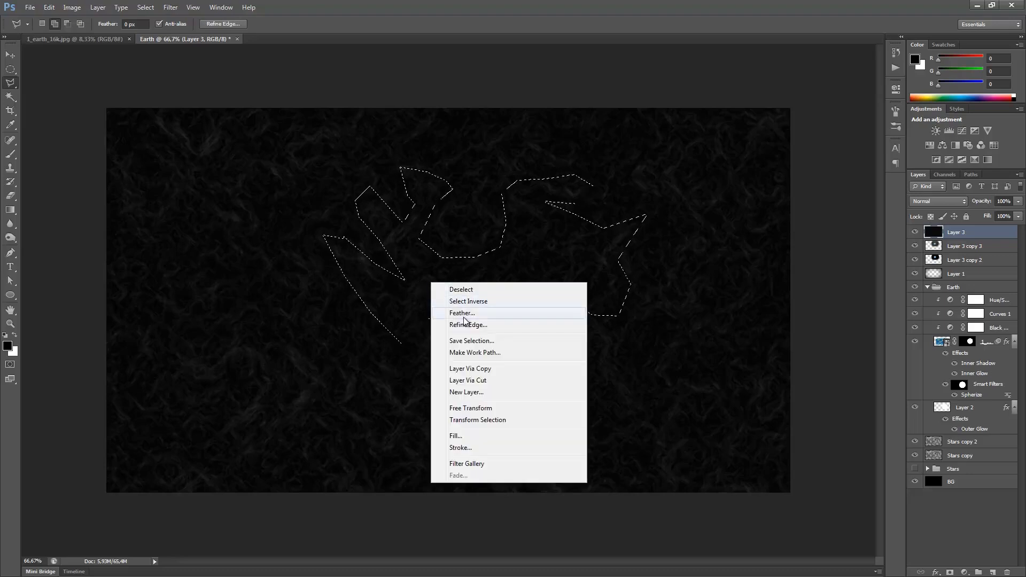
left_click(457, 309)
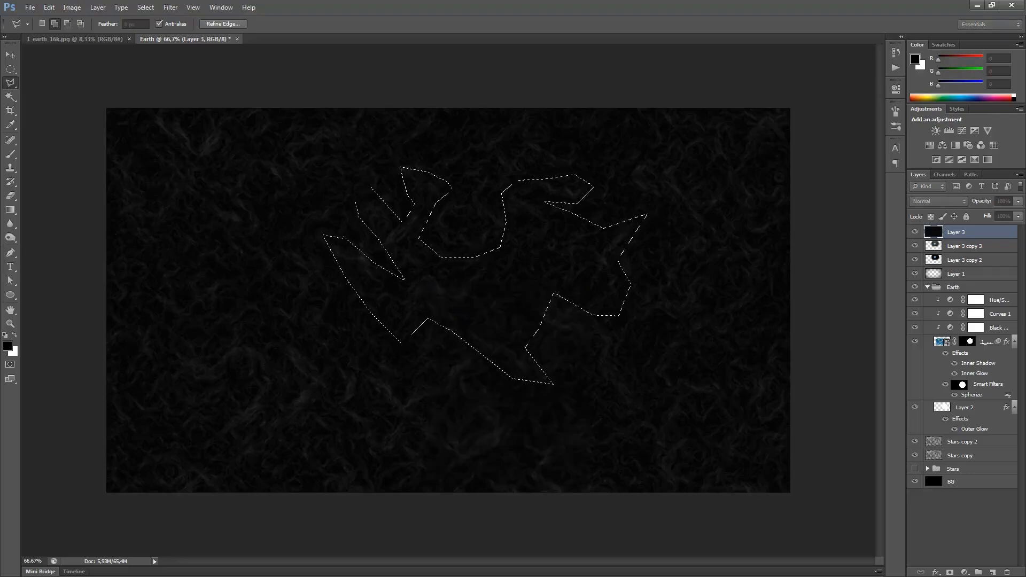
left_click(378, 318)
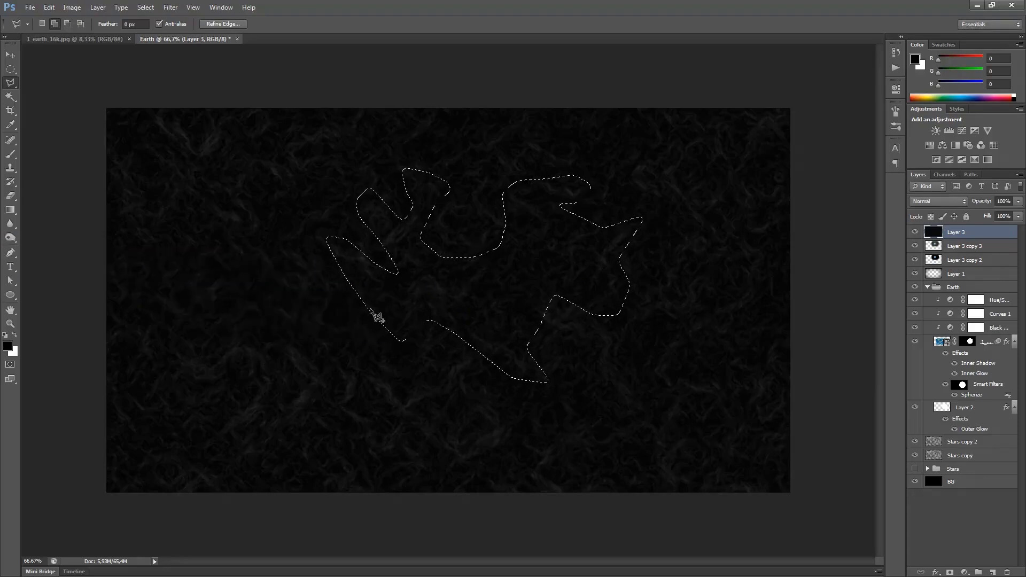
Step: Invert the feathered selection and turn it into a layer mask on Layer 3
key("ctrl+shift+i")
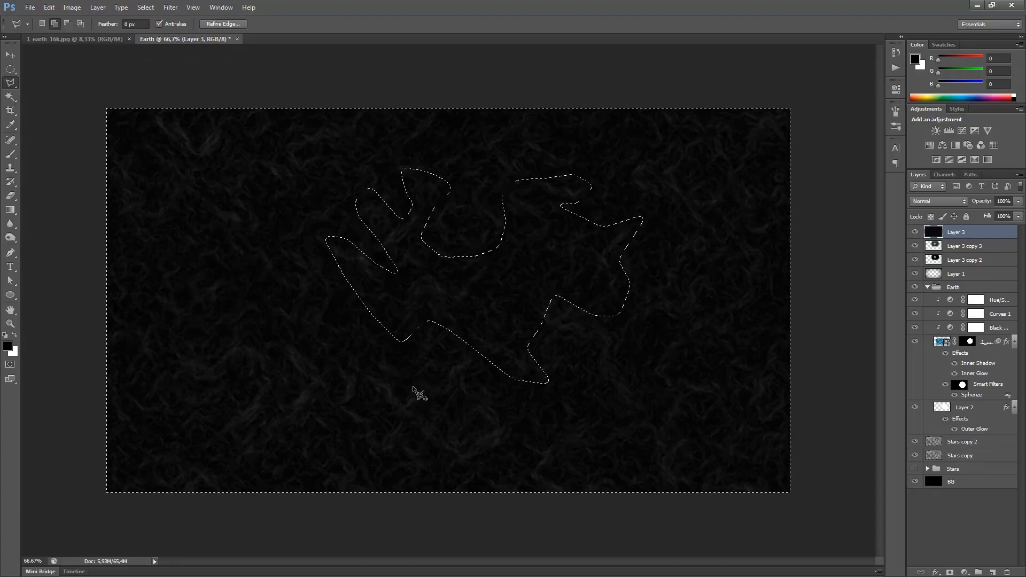
key("Delete")
key("ctrl+z")
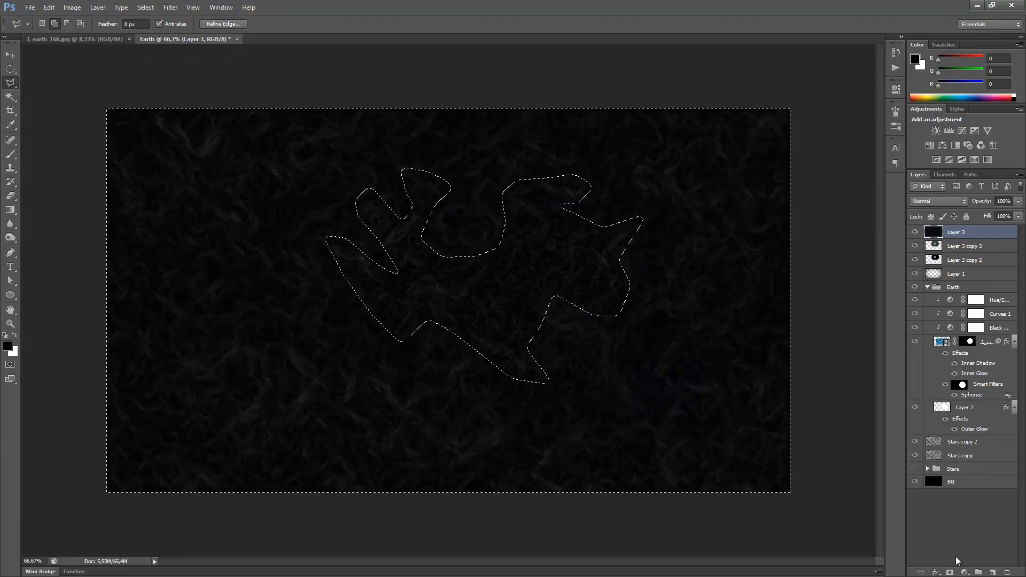
left_click(949, 572)
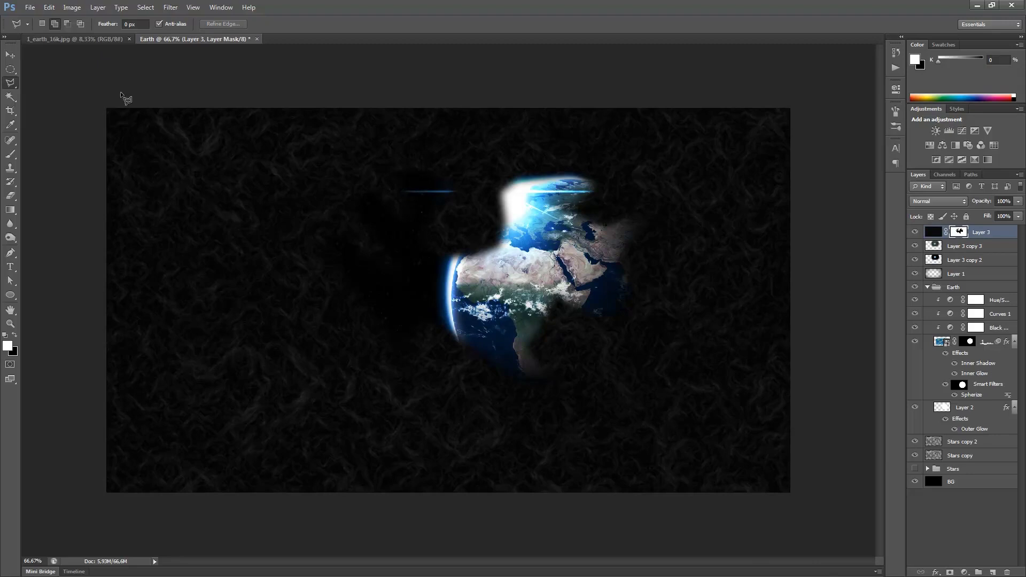
Step: Invert Layer 3's mask and set the layer's blend mode to Linear Dodge (Add)
left_click(72, 8)
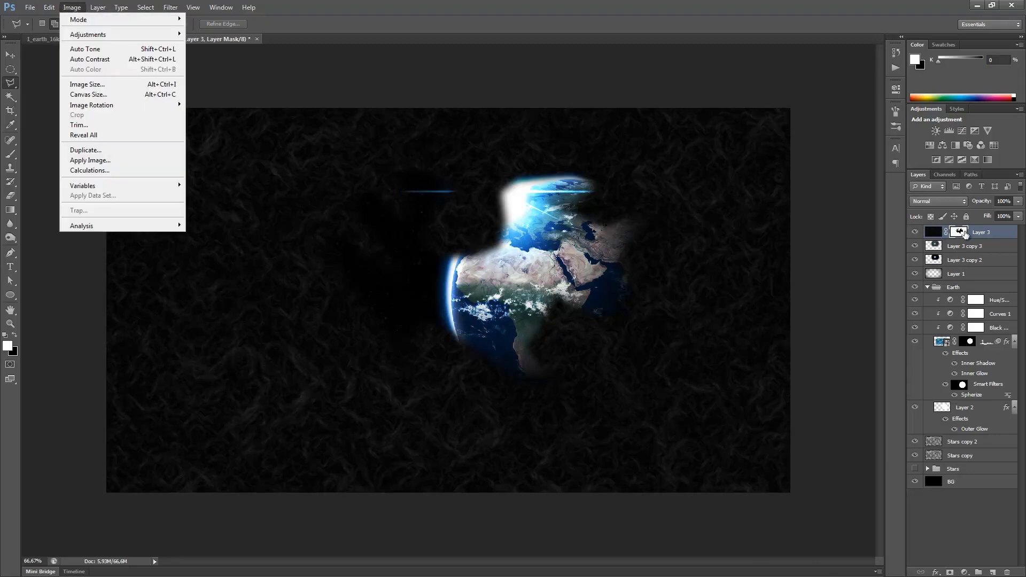
left_click(964, 233)
left_click(72, 8)
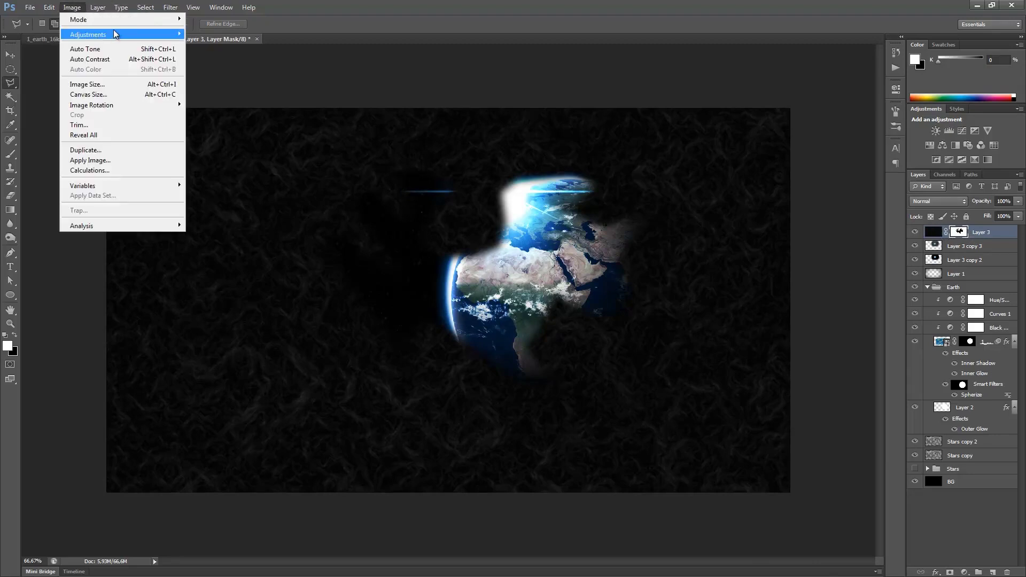
mouse_move(122, 39)
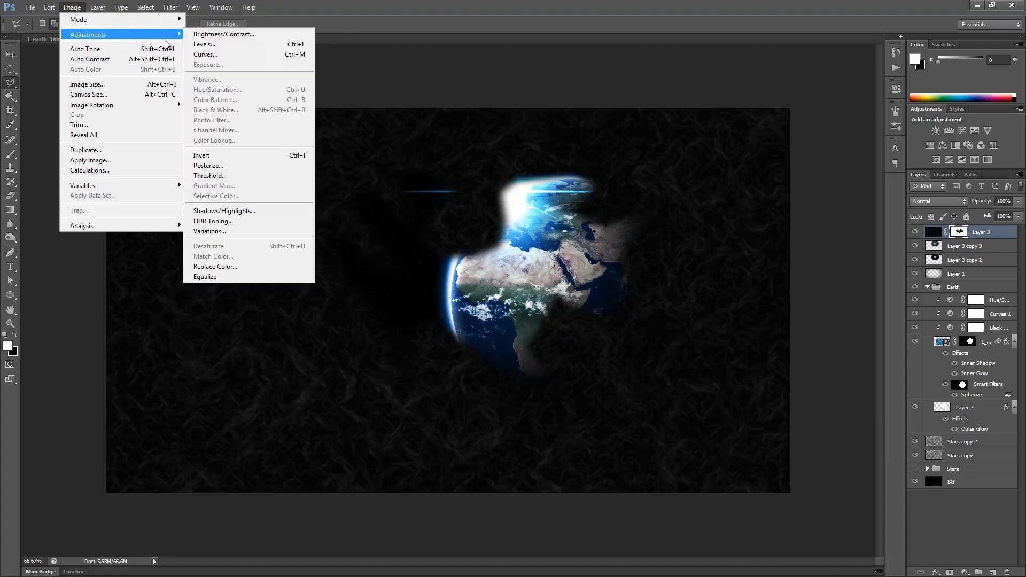
left_click(214, 153)
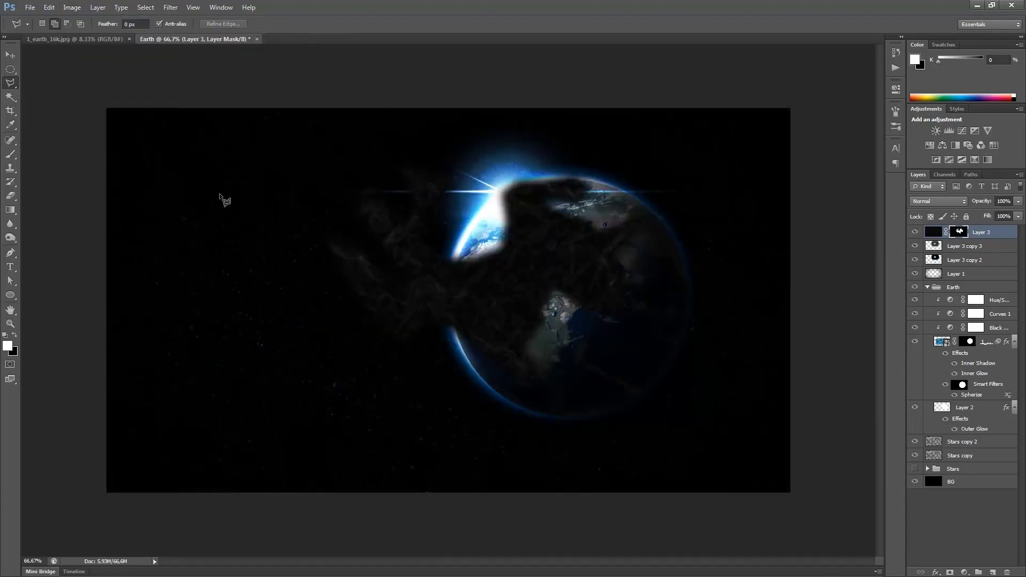
left_click(921, 203)
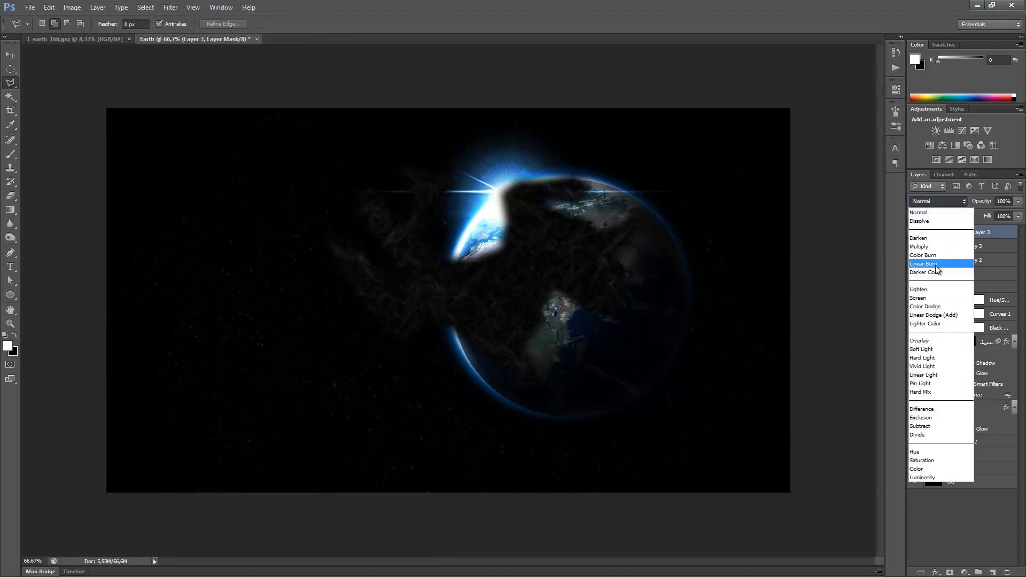
left_click(940, 316)
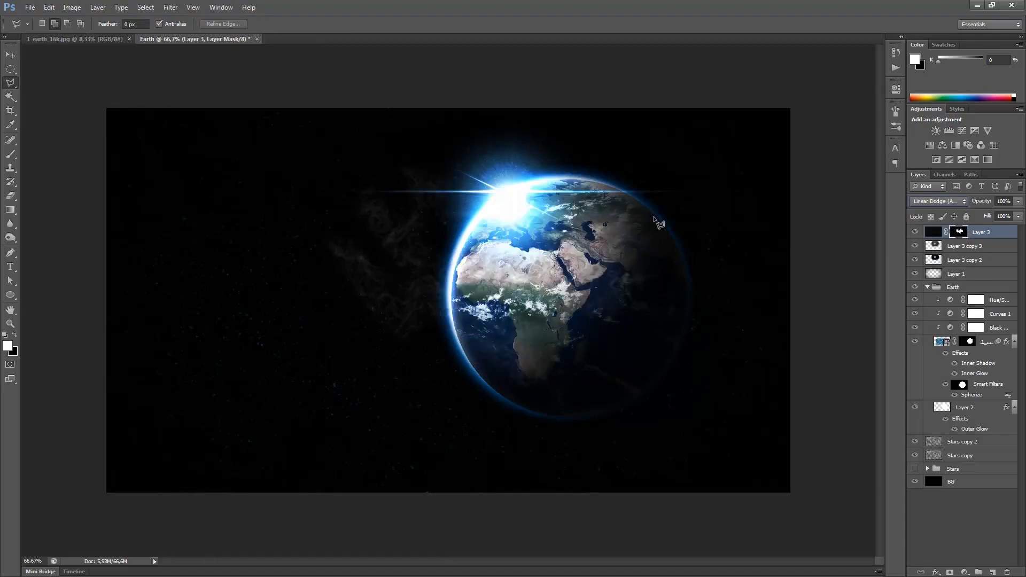
Step: Move the masked wispy texture on Layer 3 leftward into the dark space beside the Earth
left_click(938, 234)
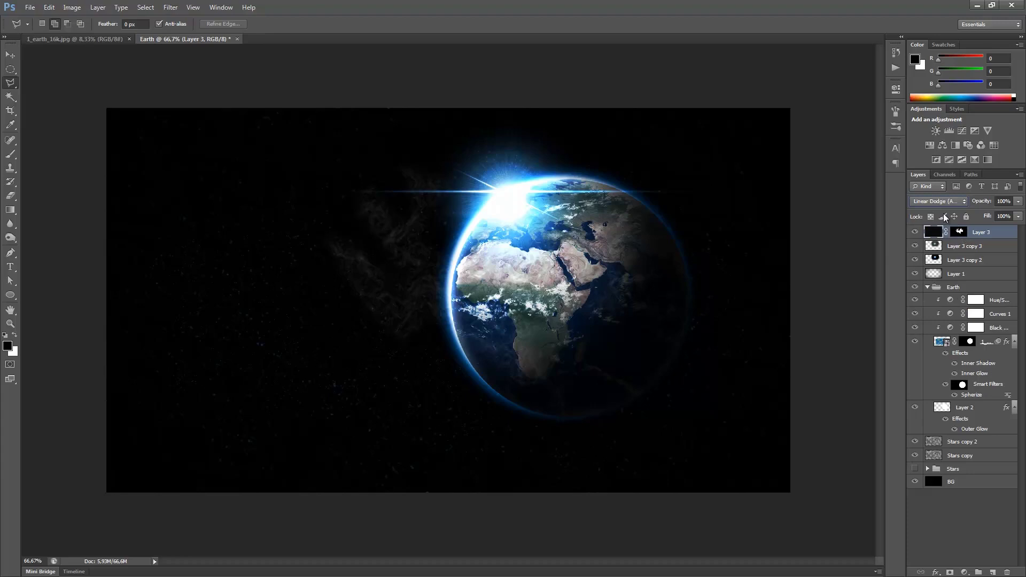
left_click(291, 333)
double_click(338, 252)
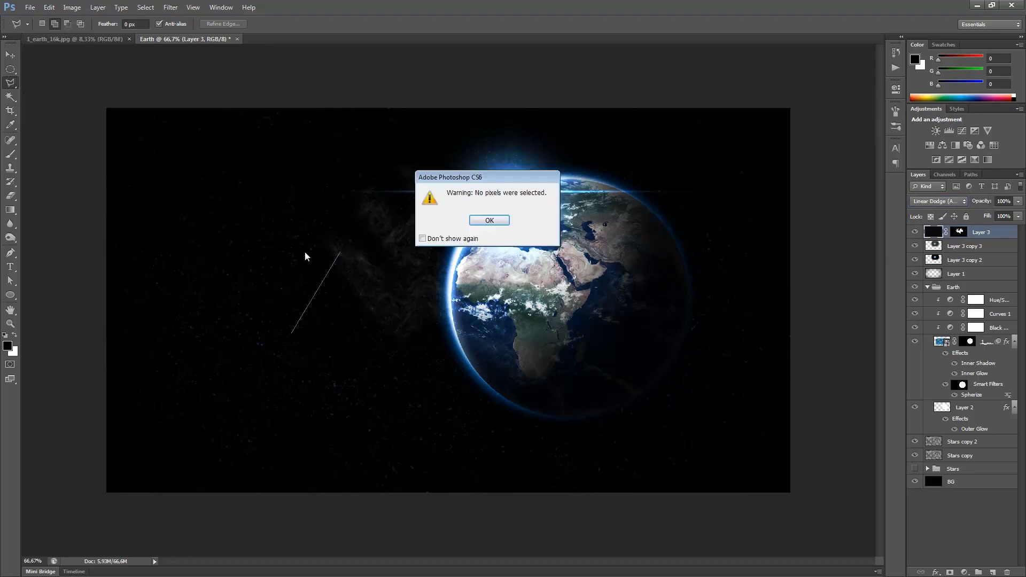
left_click(487, 222)
key("v")
mouse_move(363, 278)
left_mouse_down()
mouse_move(328, 293)
mouse_move(329, 328)
mouse_move(262, 318)
mouse_move(251, 274)
mouse_move(302, 309)
left_mouse_up()
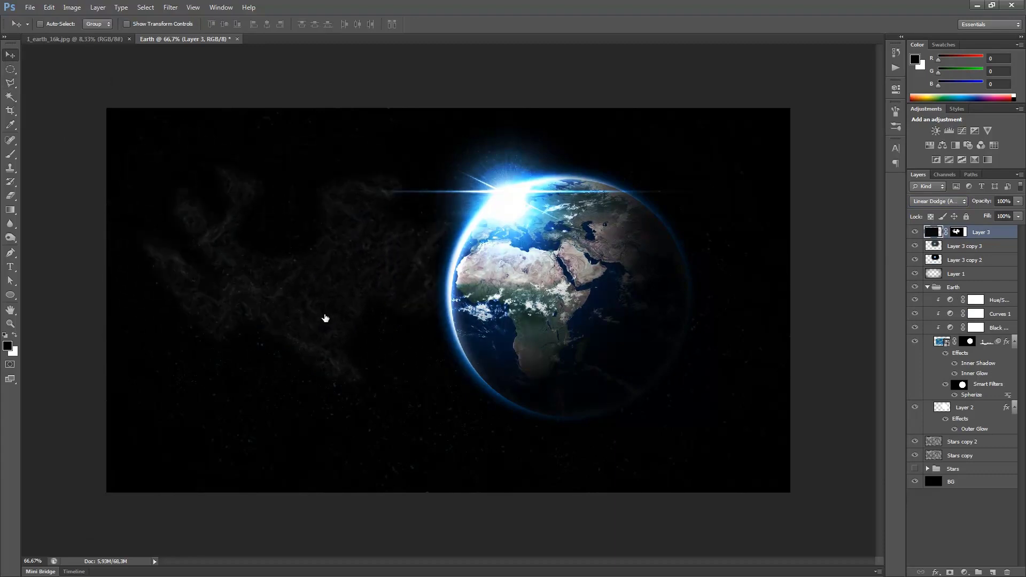
Step: Paint black on Layer 3's mask with a 52 px brush at 0% hardness to break up the wisps left of the Earth
left_click(965, 232)
key("b")
key("x")
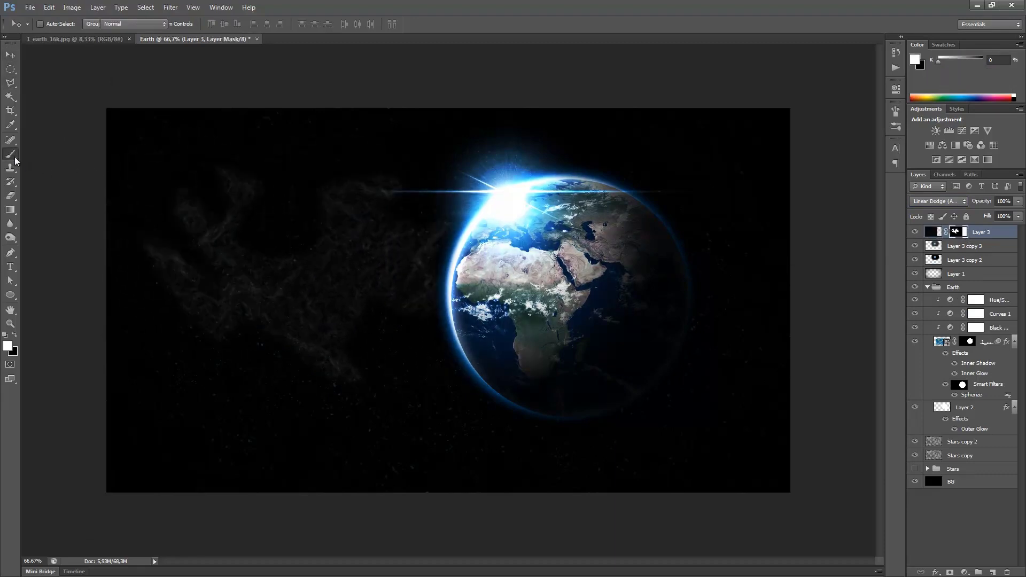
key("x")
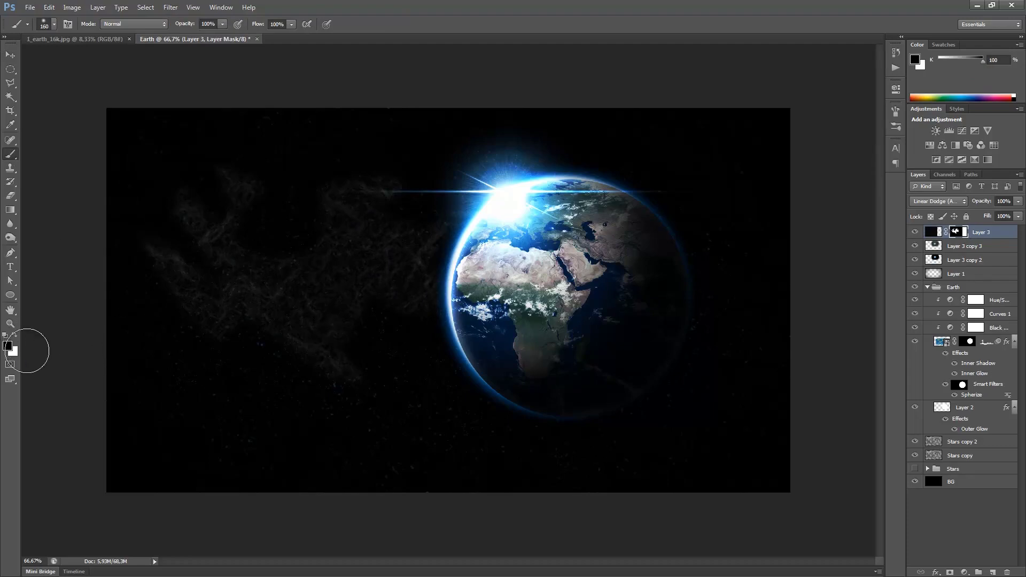
right_click(356, 300)
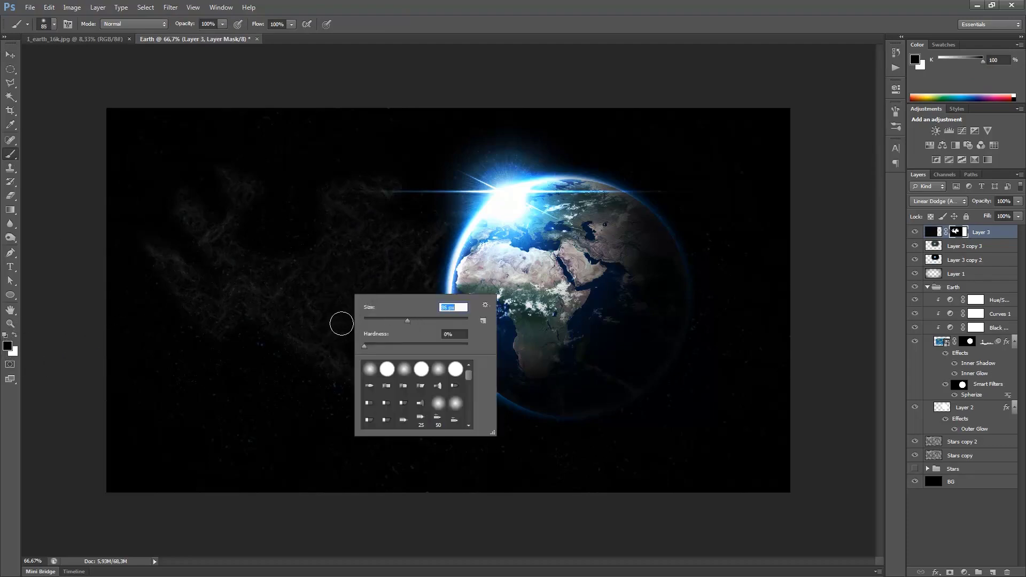
key("Return")
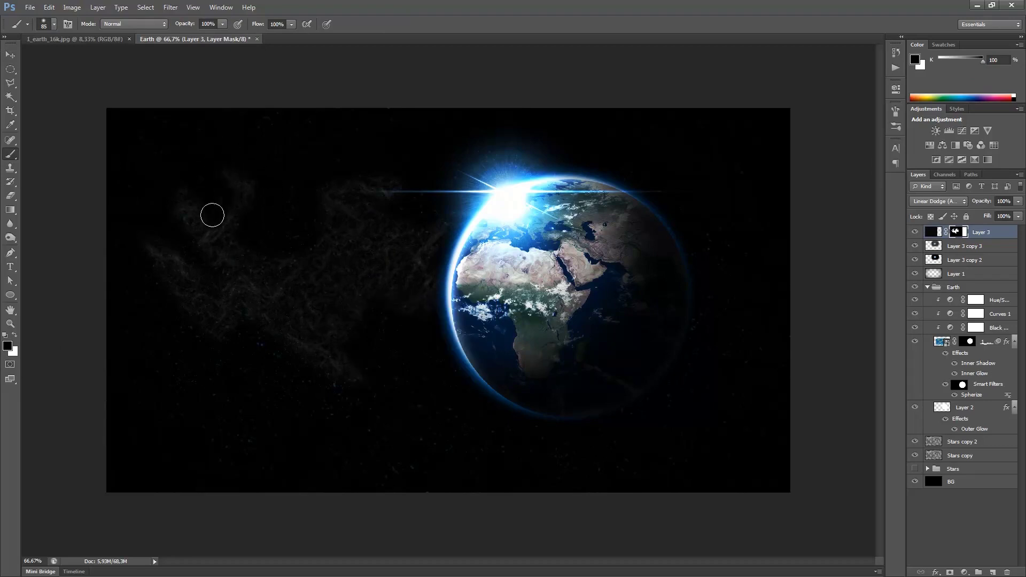
key("ctrl+plus")
key("ctrl+plus")
key("ctrl+plus")
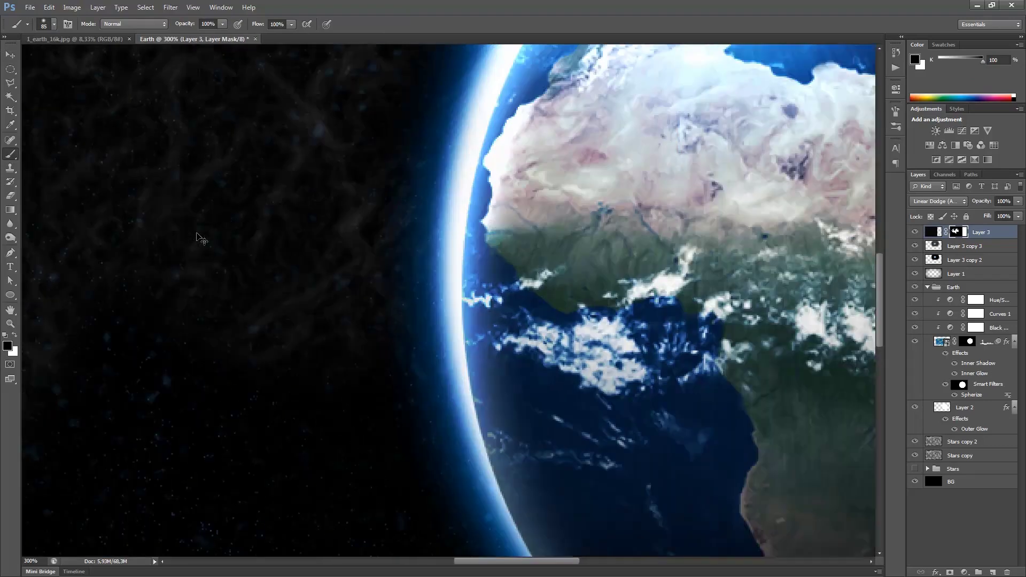
key("ctrl+minus")
key("ctrl+minus")
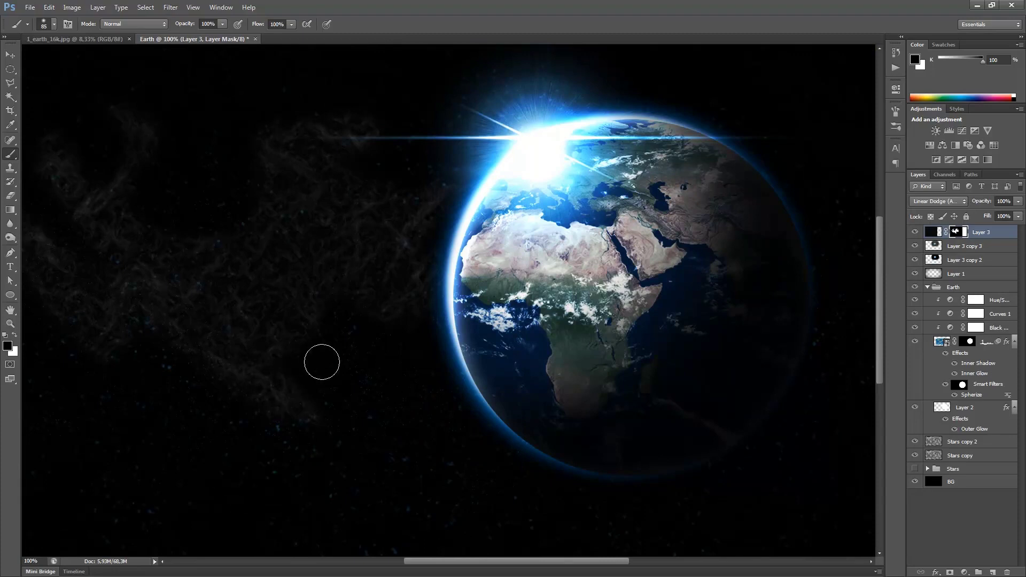
right_click(349, 337)
left_click_drag(405, 366, 392, 365)
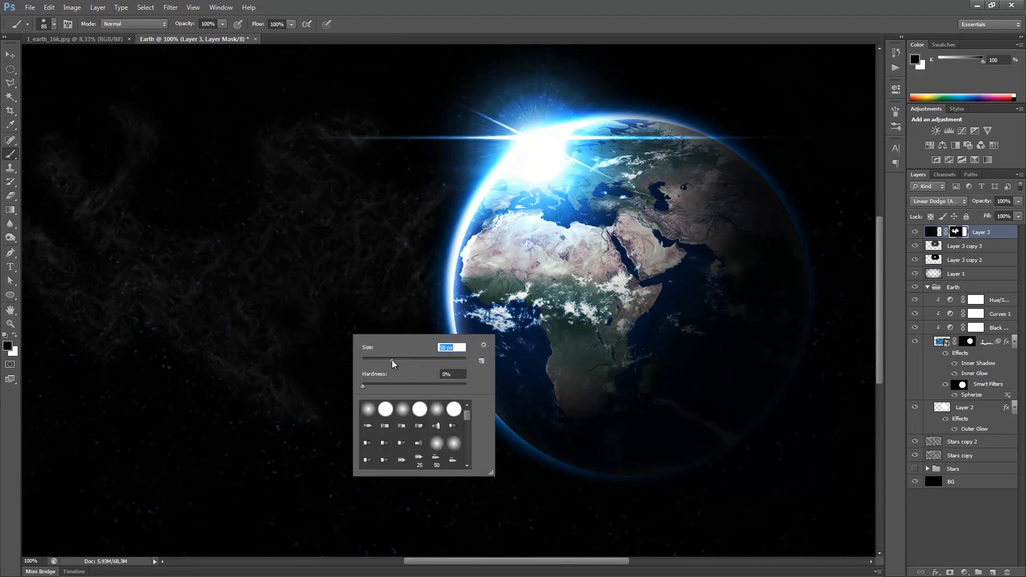
mouse_move(308, 329)
left_mouse_down()
mouse_move(292, 305)
mouse_move(303, 305)
left_mouse_up()
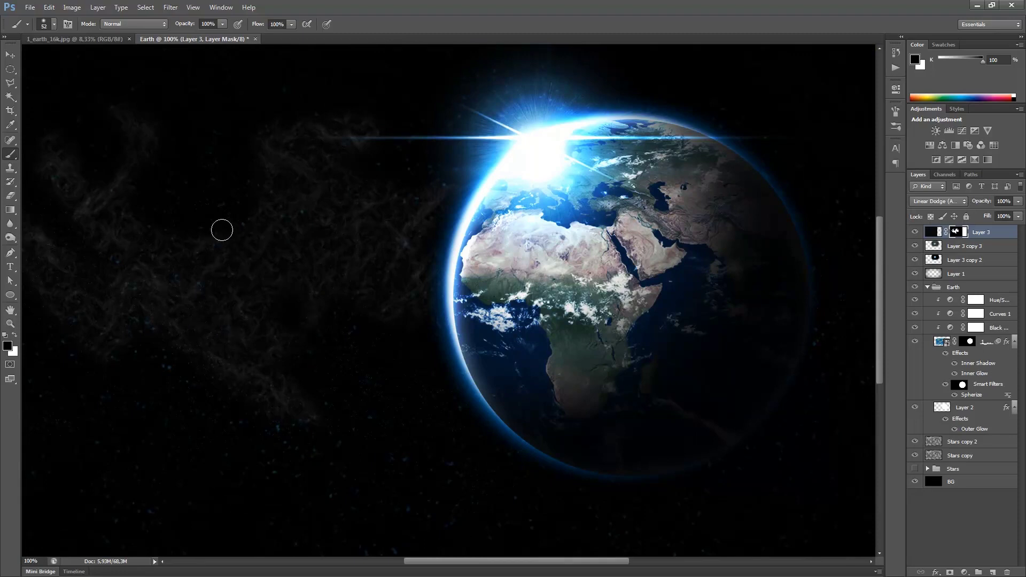
left_click_drag(223, 288, 311, 283)
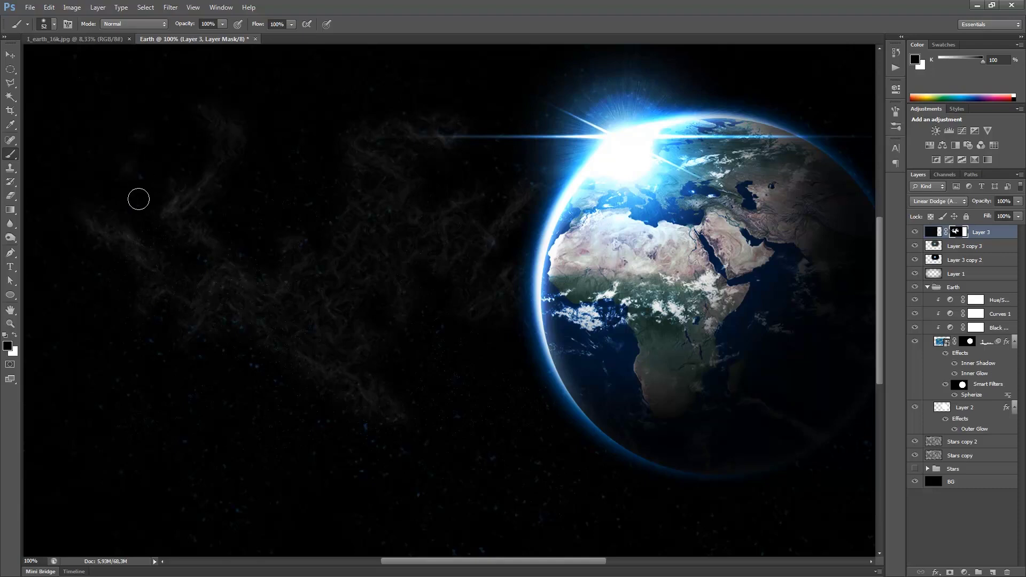
key("ctrl+minus")
key("v")
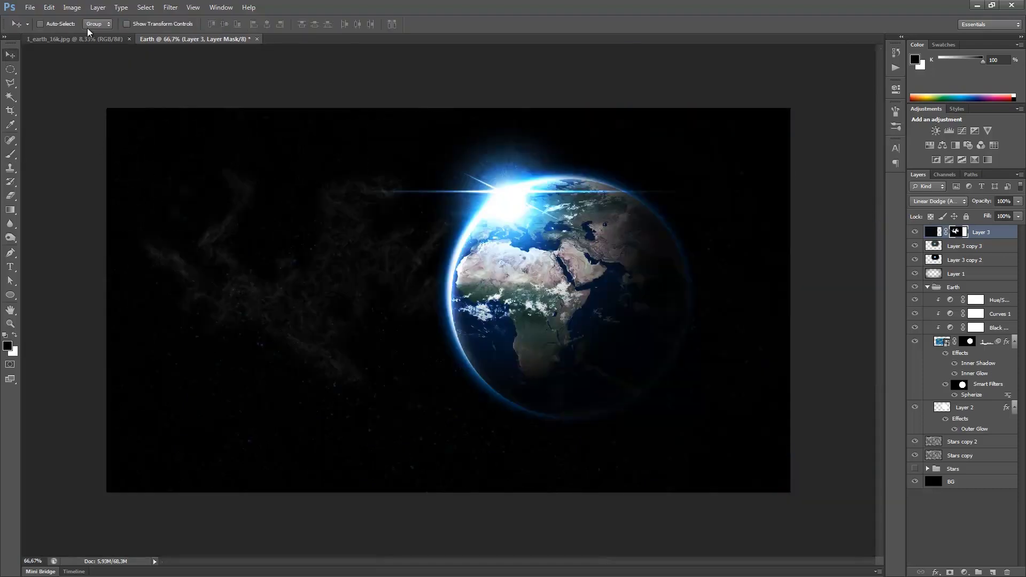
left_click(72, 7)
mouse_move(123, 34)
left_click(203, 45)
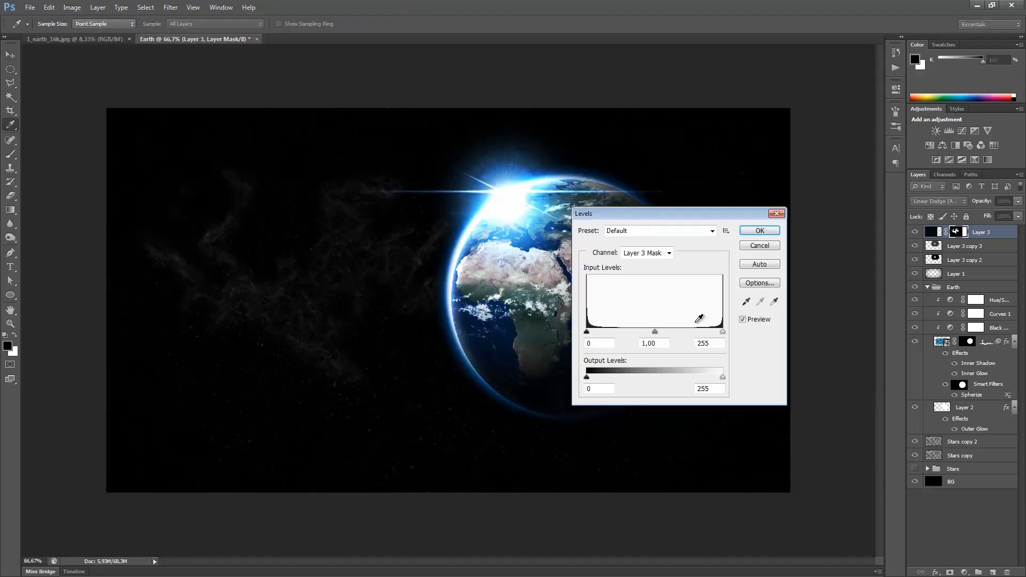
left_click_drag(586, 332, 613, 332)
left_click_drag(723, 332, 632, 332)
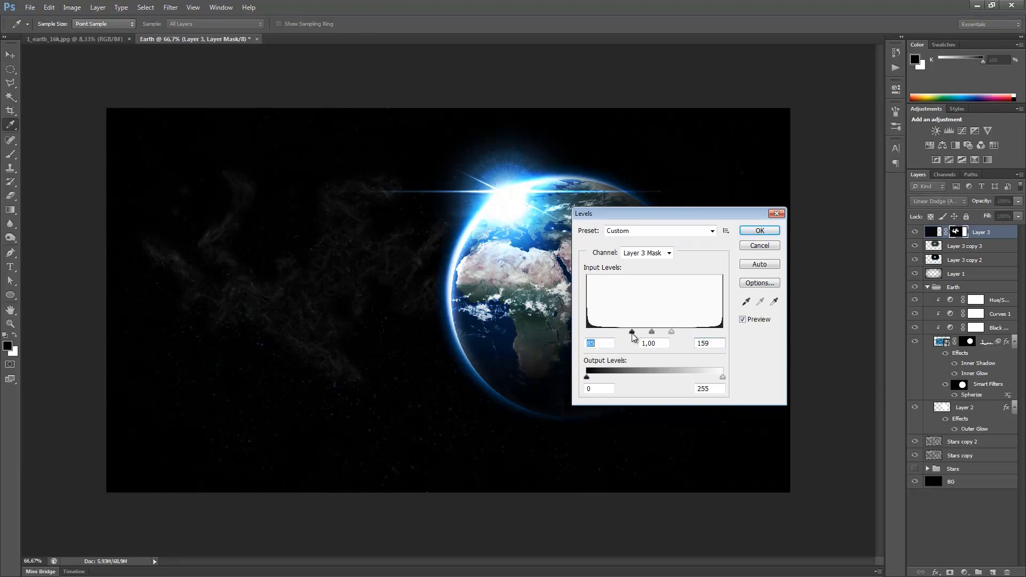
left_click(760, 245)
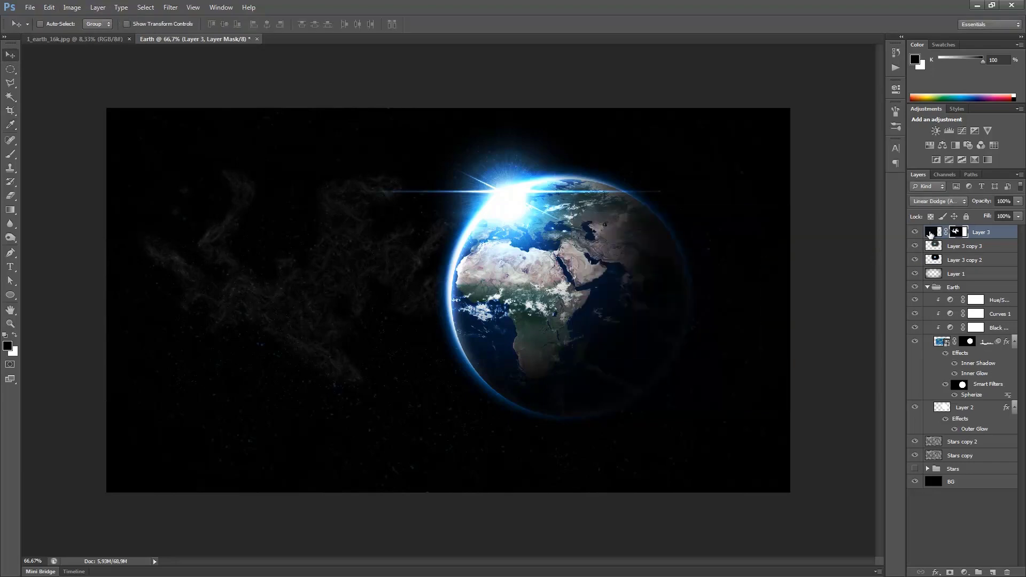
Step: Apply Levels to Layer 3's image with input black 7, midtone 0,83 and white 114 to increase the wisps' contrast
left_click(931, 231)
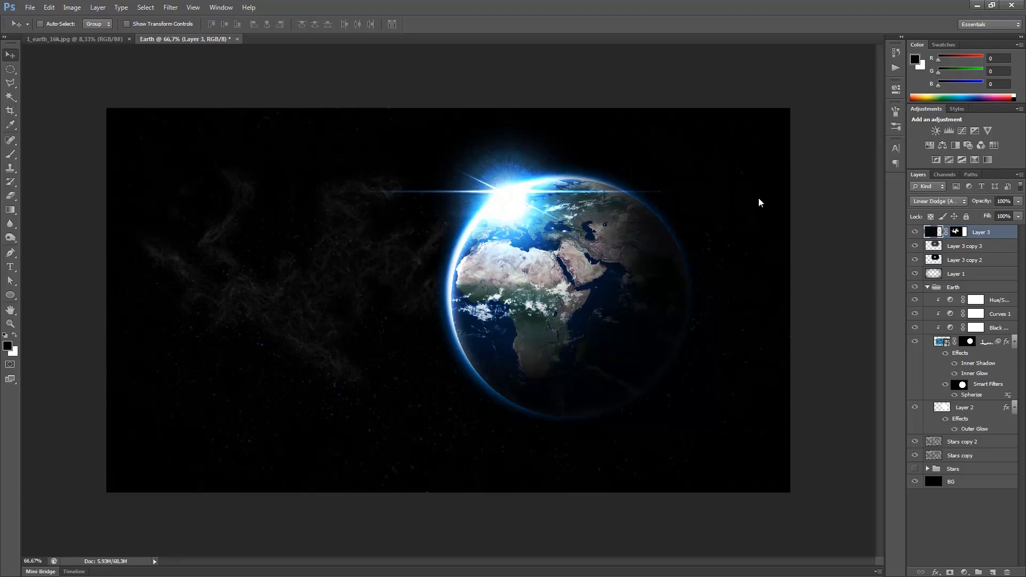
left_click(71, 8)
mouse_move(100, 34)
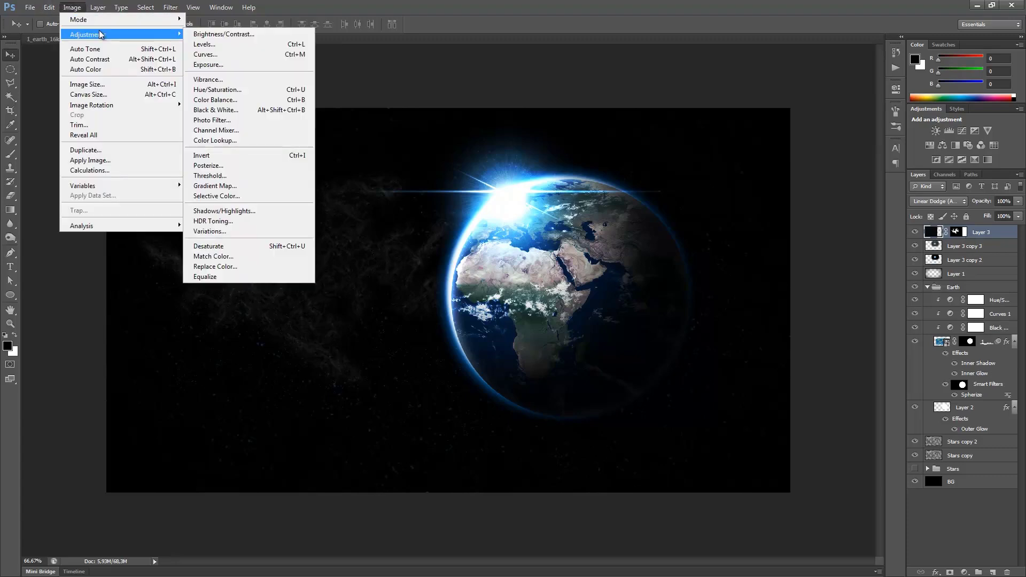
left_click(219, 46)
left_click_drag(722, 332, 626, 332)
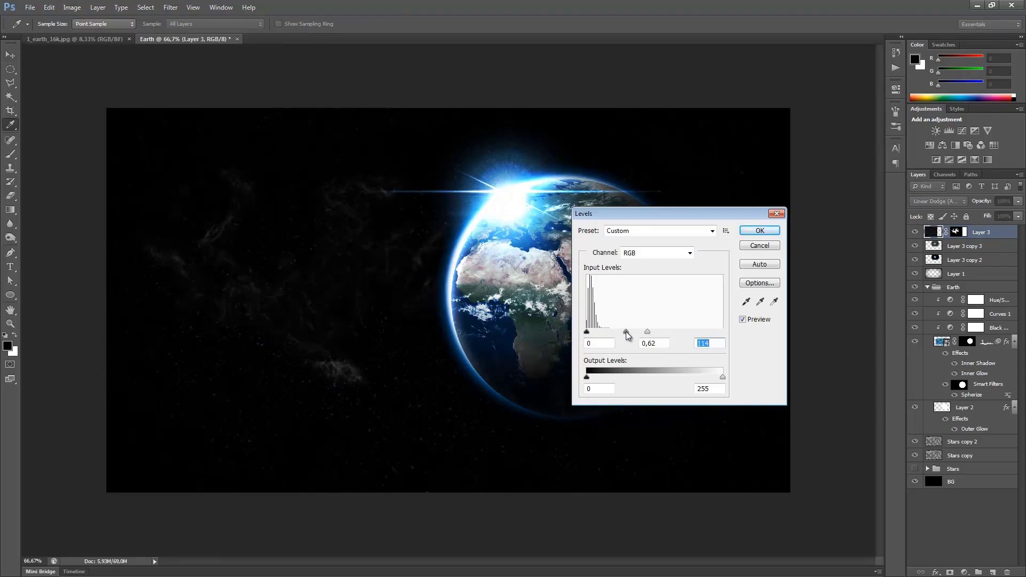
left_click_drag(587, 331, 590, 332)
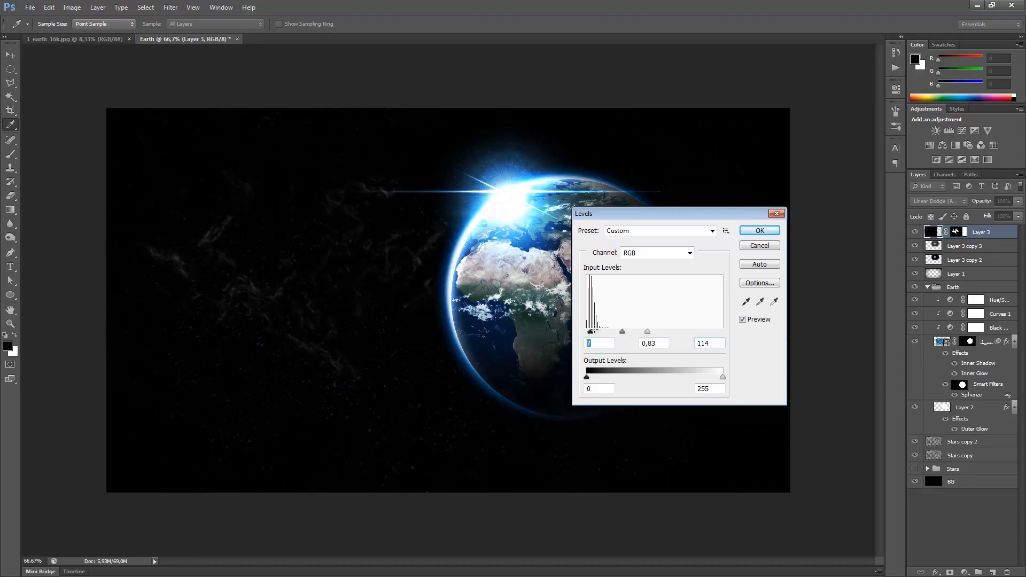
left_click(759, 230)
key("v")
Step: Colorize Layer 3's wisps purple using Hue/Saturation with hue 313 and saturation 25
left_click(67, 5)
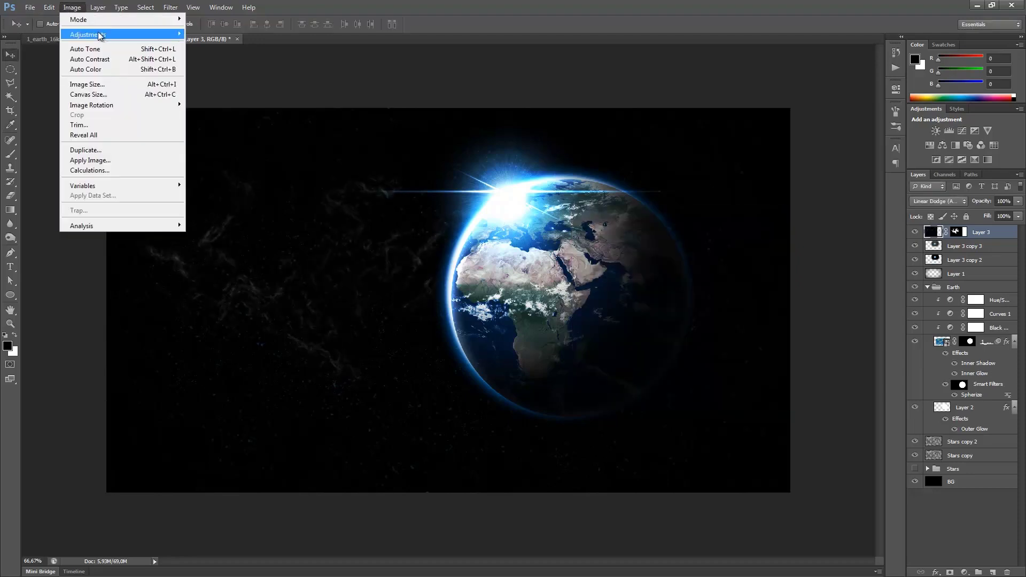
mouse_move(91, 35)
left_click(240, 92)
left_click(230, 527)
left_click_drag(94, 468, 155, 466)
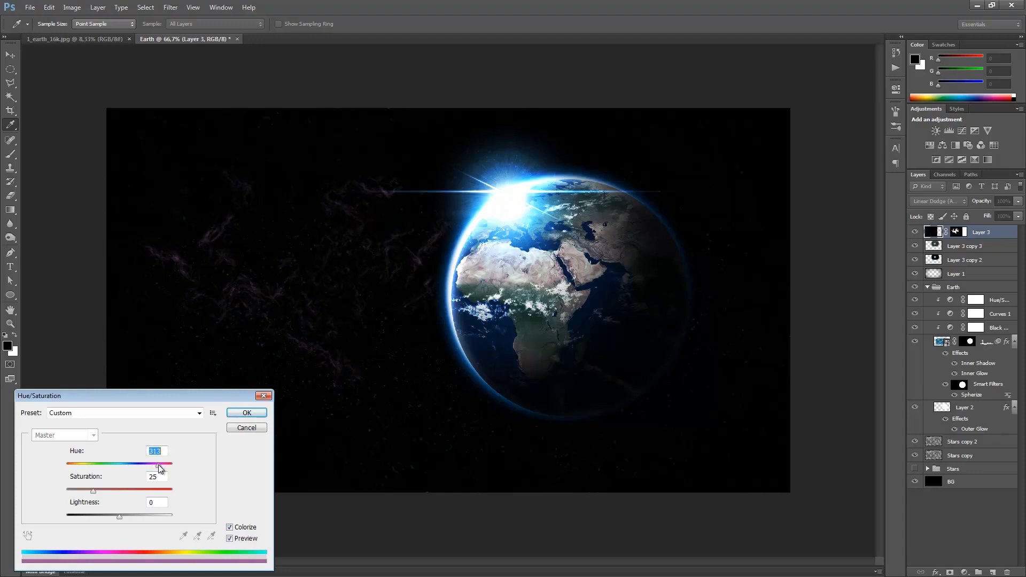
left_click(245, 412)
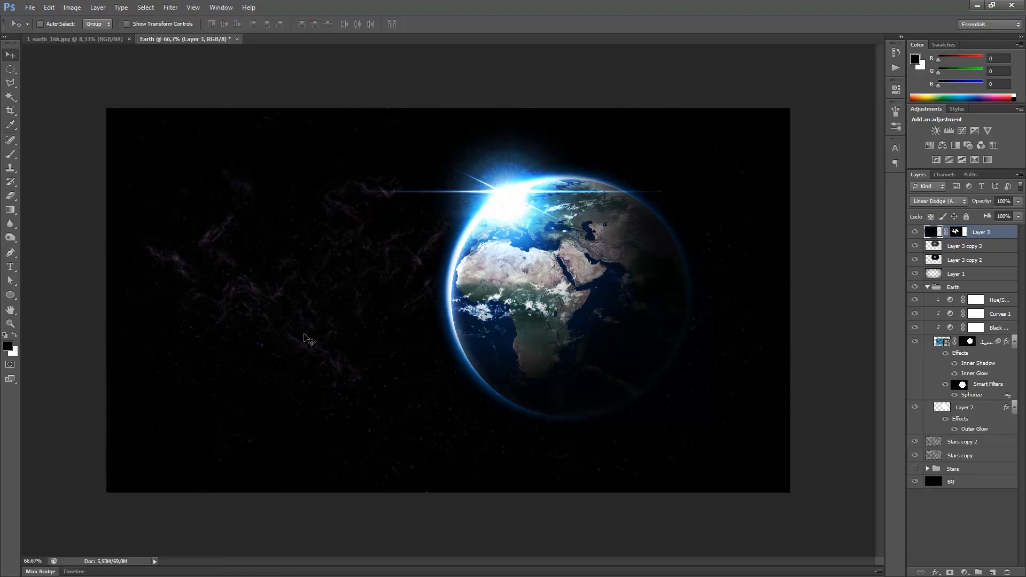
Step: Place Layer 3 beneath the planet layer in the Earth group and shift the wisps away from the planet
left_click_drag(987, 235, 987, 383)
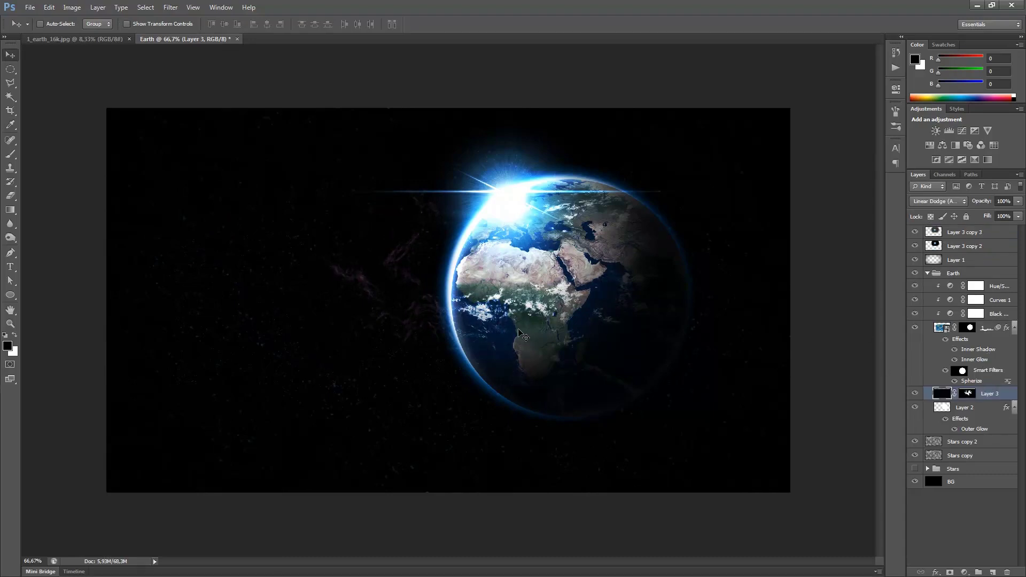
left_click_drag(505, 329, 402, 334)
Step: Apply a Gaussian Blur with a 5-pixel radius to Layer 3
left_click(174, 13)
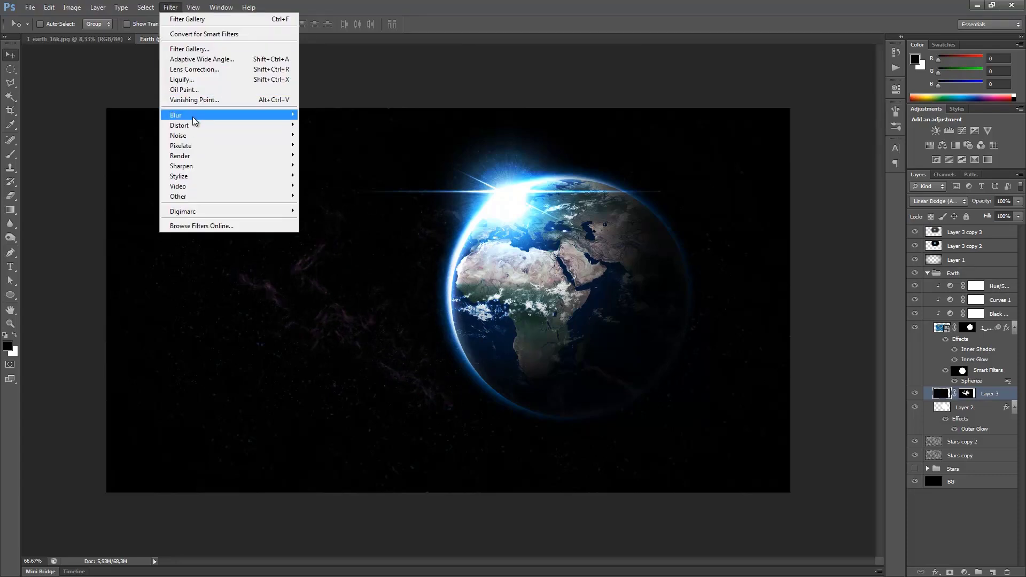
mouse_move(224, 126)
left_click(348, 187)
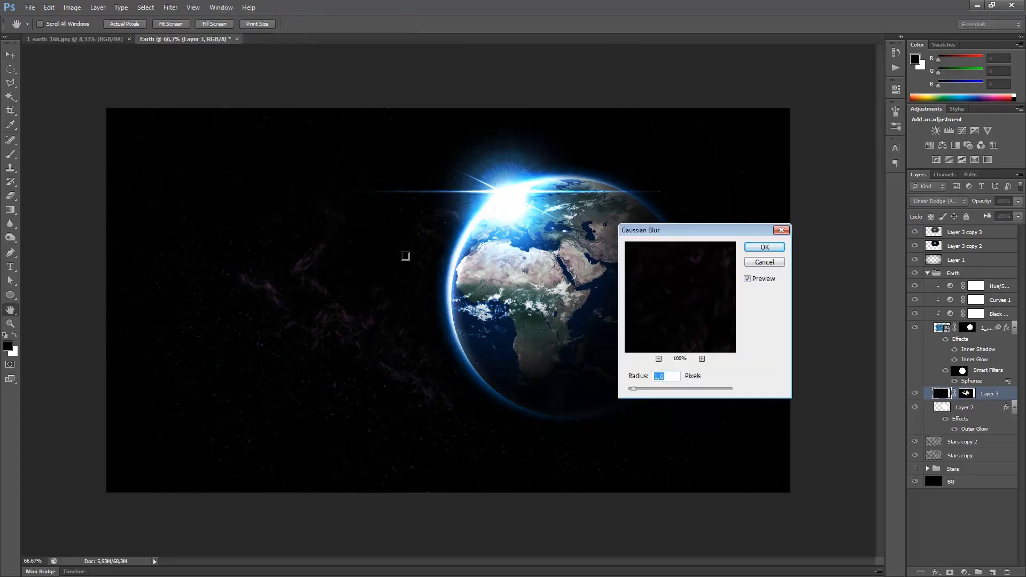
type("5")
left_click(764, 247)
Step: Try the Overlay and Lighten blend modes on Layer 3, returning it to Linear Dodge (Add)
left_click(936, 202)
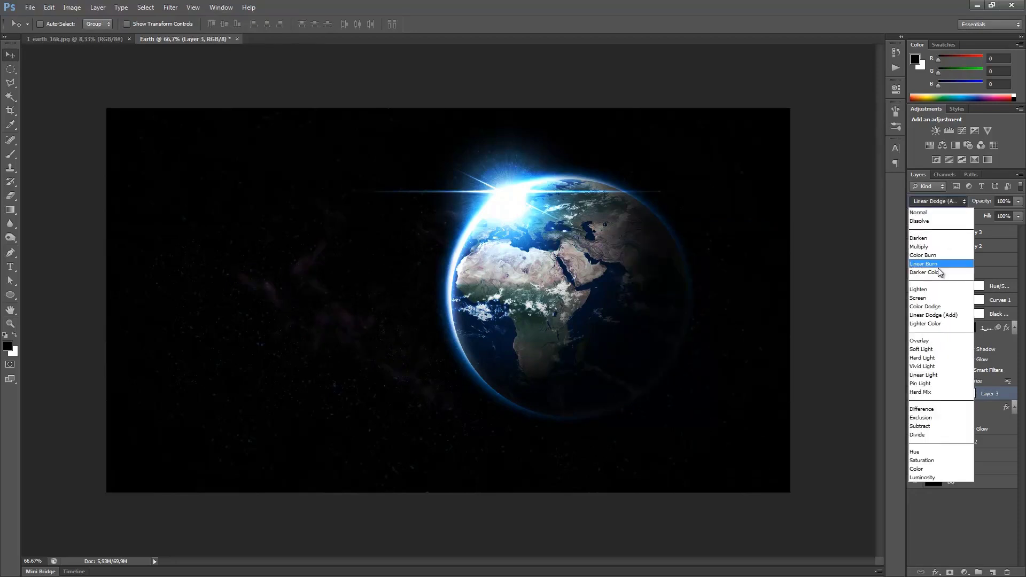
left_click(920, 340)
left_click(938, 201)
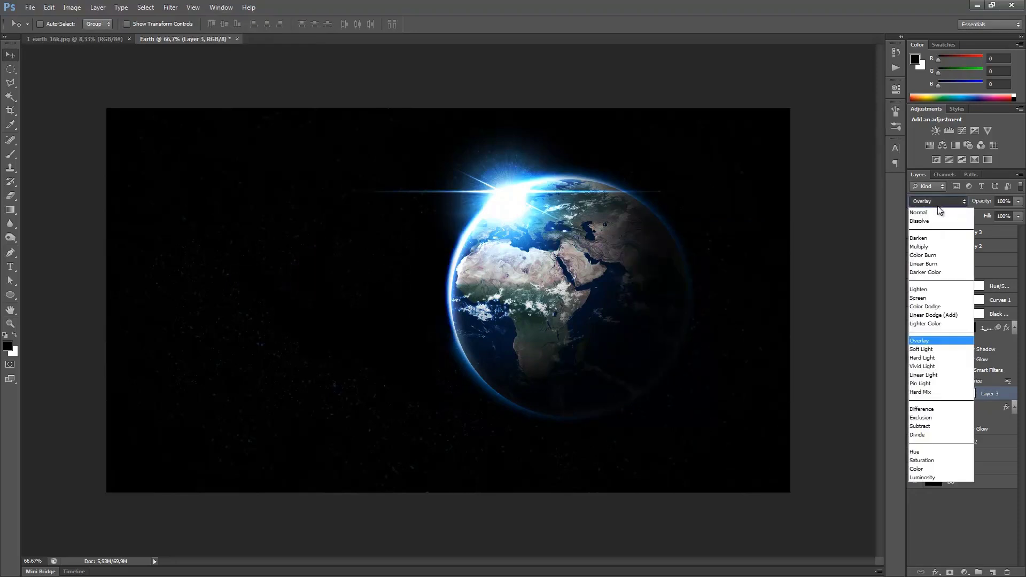
left_click(929, 319)
key("shift+minus")
key("shift+minus")
key("shift+plus")
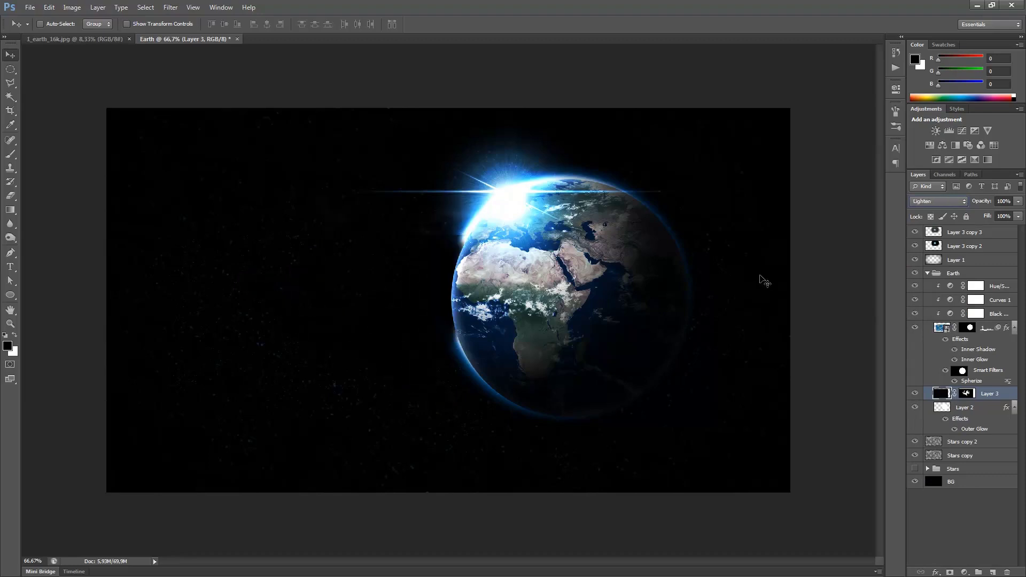
left_click(946, 201)
left_click(941, 300)
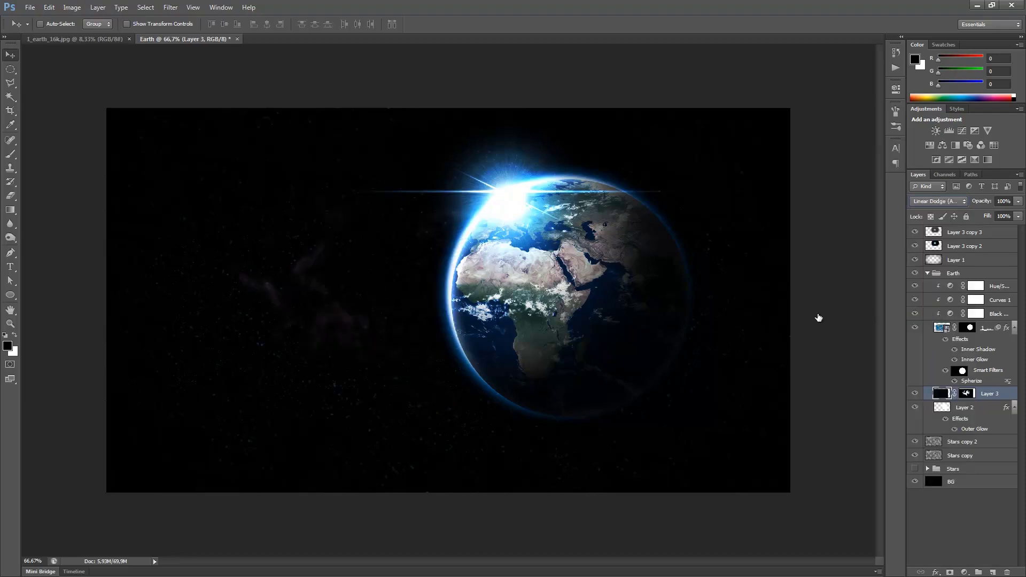
Step: Cycle Layer 3 through the Darker Color, Lighten, Screen and Color Dodge blend modes to compare the wisps
key("shift+minus")
key("shift+minus")
key("shift+minus")
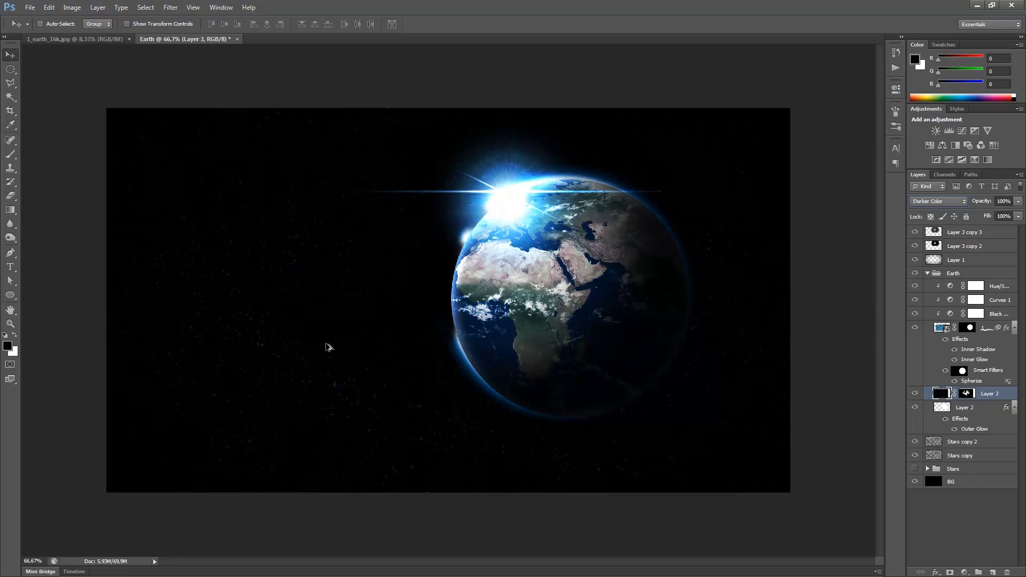
key("shift+plus")
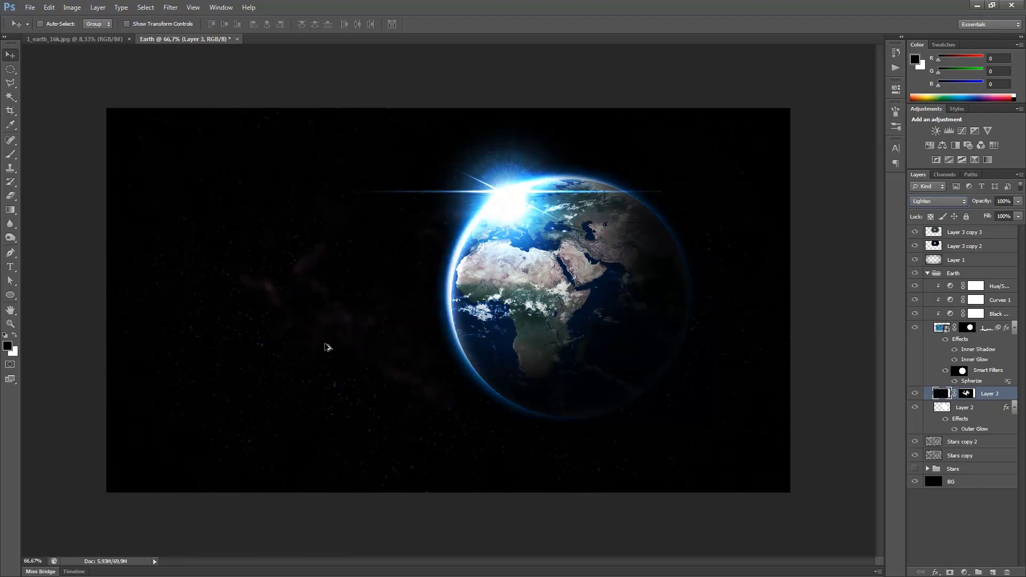
key("shift+plus")
key("shift+minus")
key("shift+plus")
Step: Undo Layer 3's blend mode changes, blur, repositioning and move into the Earth group
left_click(48, 7)
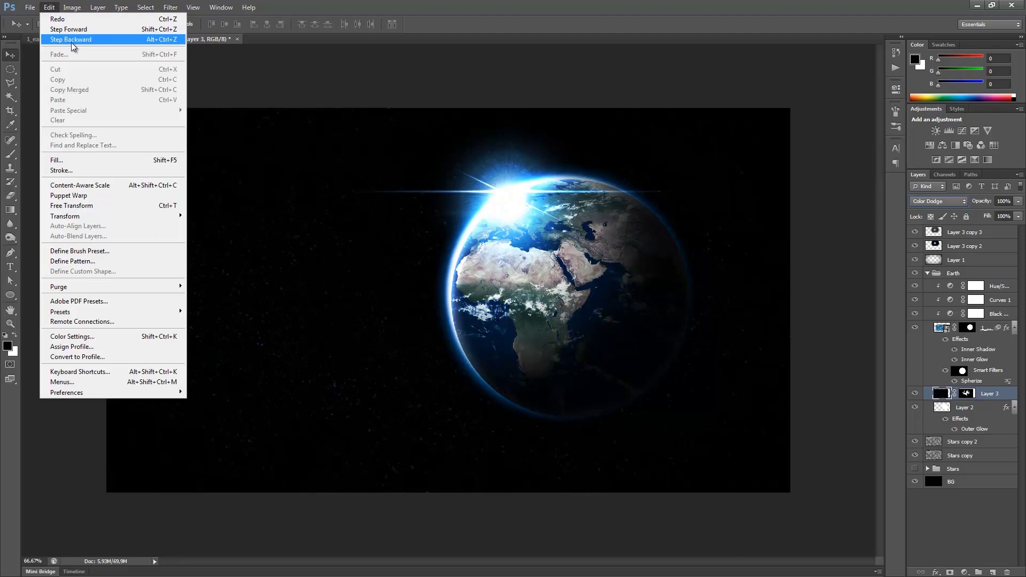
left_click(72, 43)
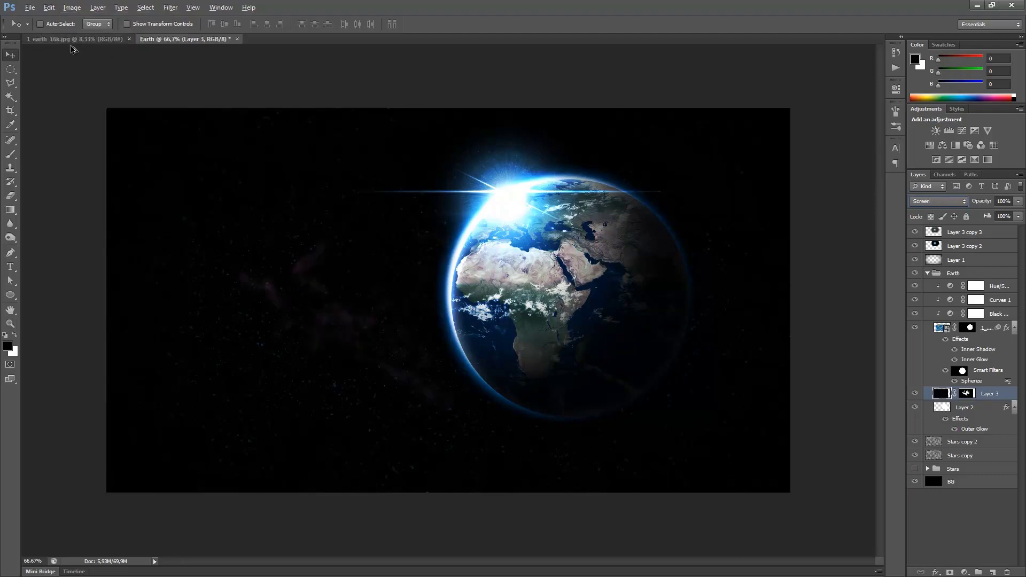
key("shift+plus")
key("shift+plus")
key("ctrl+shift+bracketright")
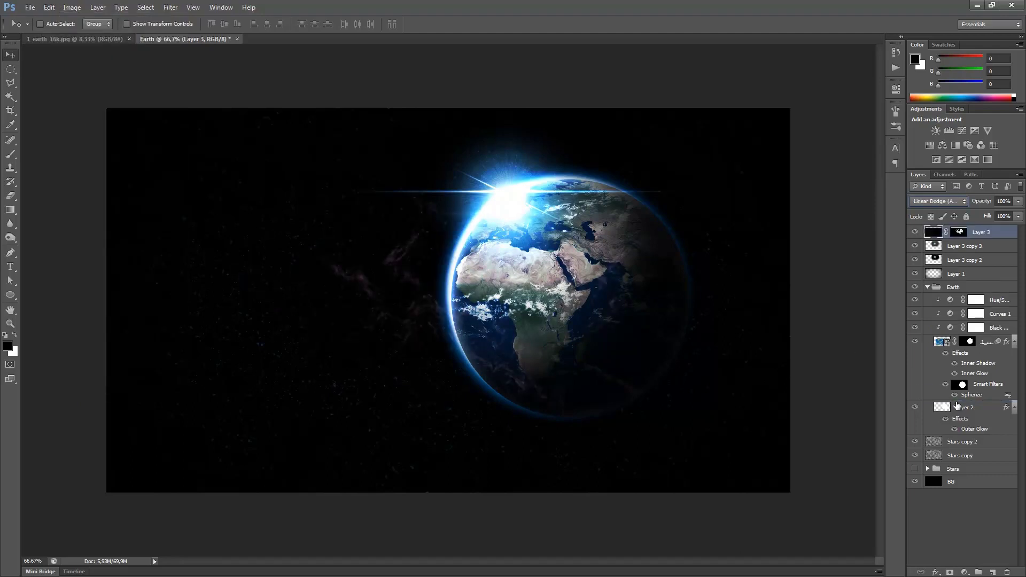
Step: Move Layer 3 below the planet layer inside the Earth group and position its wisps in the dark space left of the planet
left_click_drag(982, 233, 962, 400)
left_click_drag(263, 293, 339, 317)
Step: Recolor Layer 3's wisps violet using Hue/Saturation with Colorize on, hue 256 and saturation 81
left_click(75, 8)
mouse_move(101, 37)
left_click(238, 89)
left_click(149, 466)
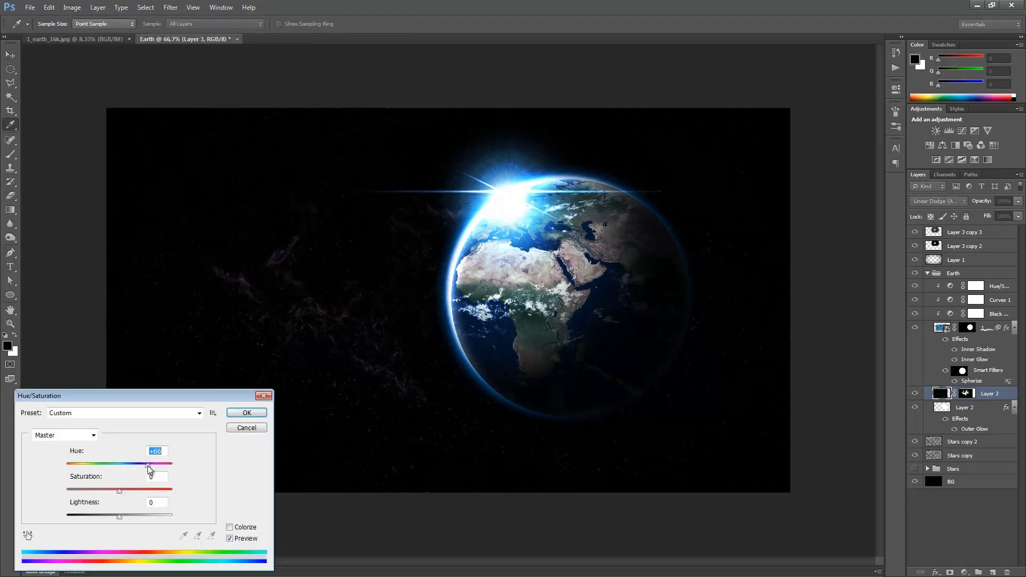
left_click(231, 526)
left_click(152, 492)
left_click(142, 464)
left_click_drag(144, 466, 142, 468)
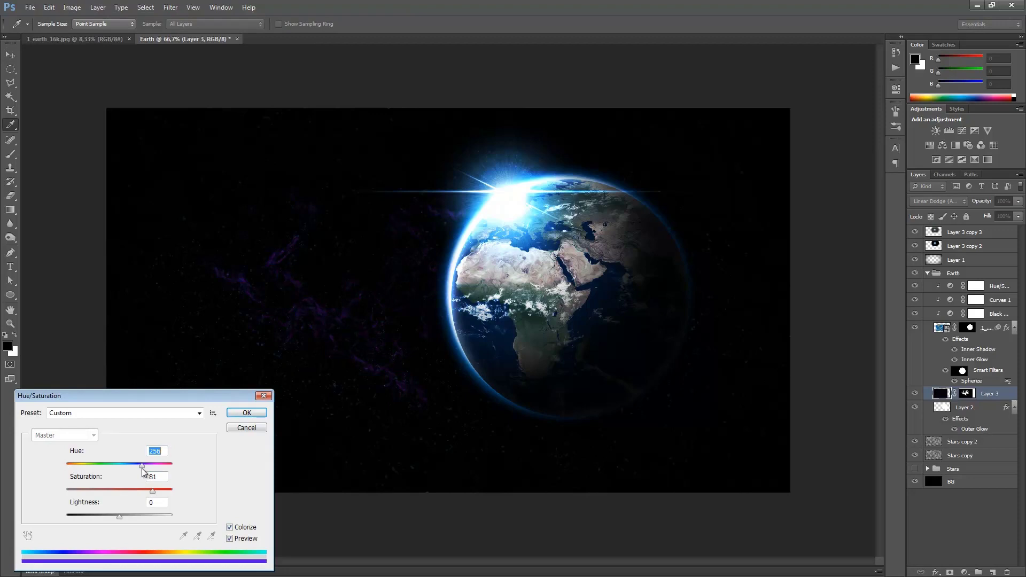
left_click(229, 415)
key("v")
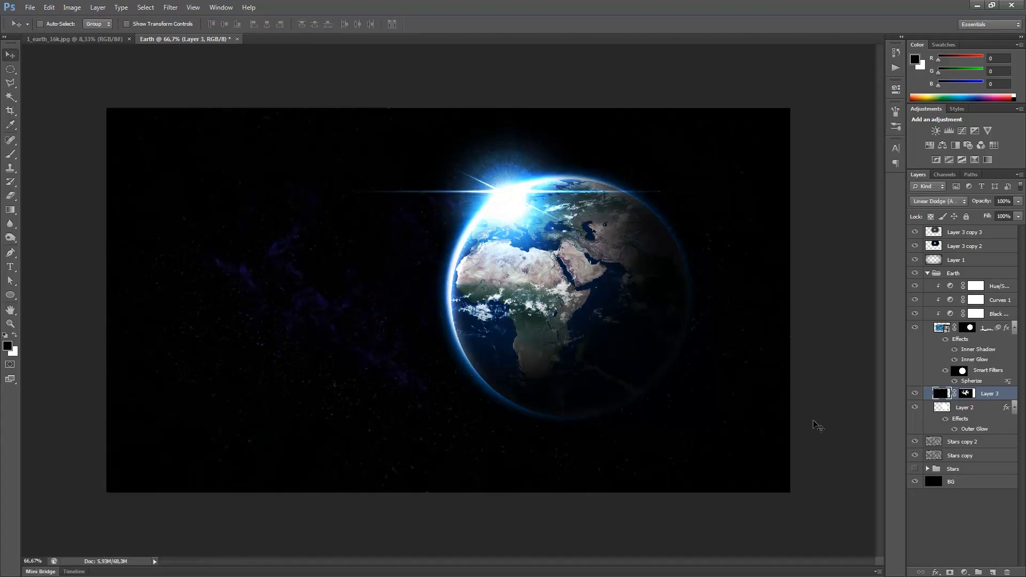
Step: Duplicate Layer 3 and apply a Gaussian Blur with a 5-pixel radius to the copy
key("ctrl+j")
left_click(171, 7)
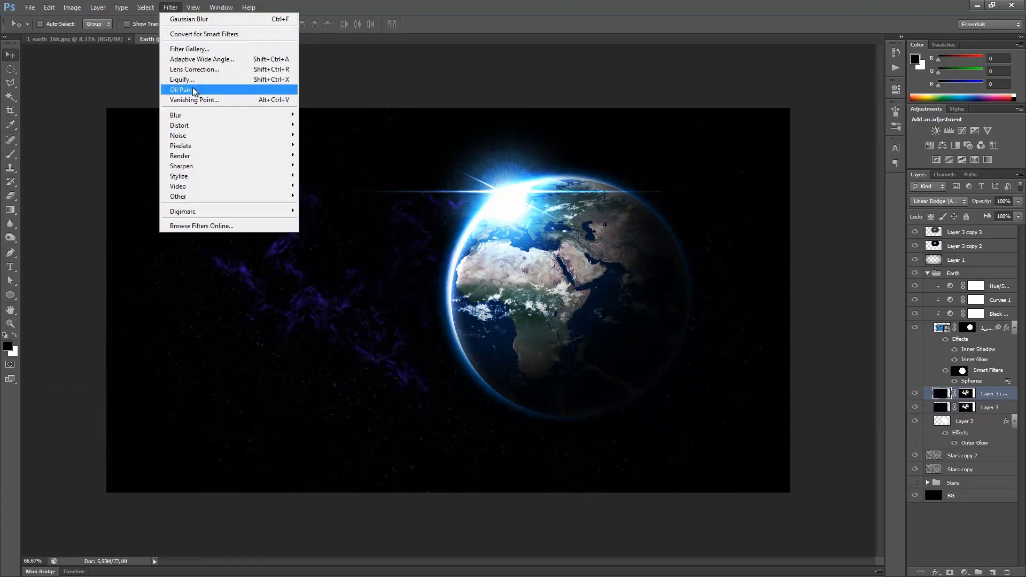
mouse_move(187, 116)
left_click(328, 190)
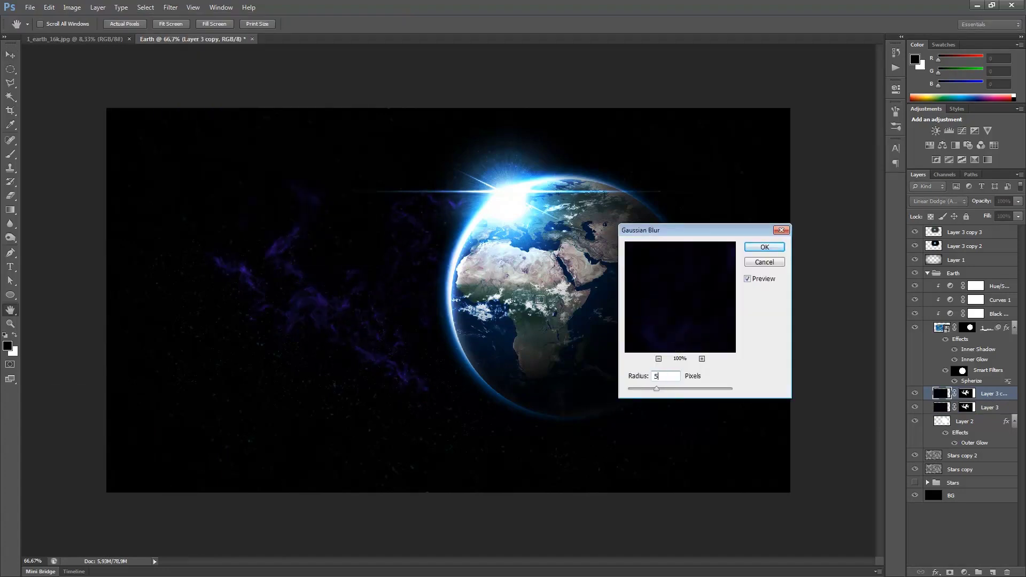
left_click(763, 247)
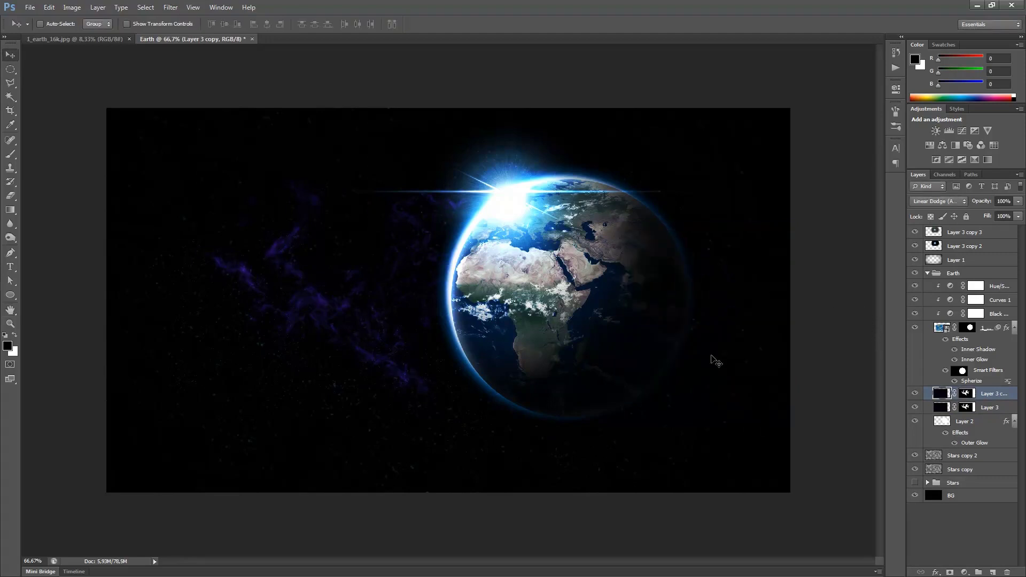
Step: Move Layer 3 and its blurred copy together closer to the planet
left_click(988, 408, "shift")
left_click_drag(396, 355, 463, 340)
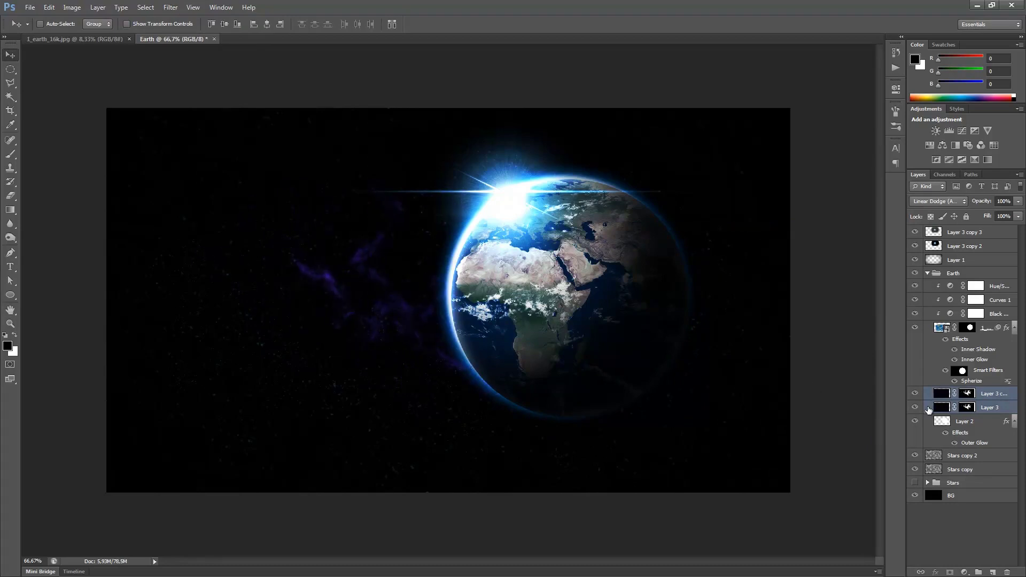
Step: Merge Layer 3 with its blurred copy and set the merged layer's blend mode to Linear Dodge (Add)
right_click(983, 408)
left_click(906, 276)
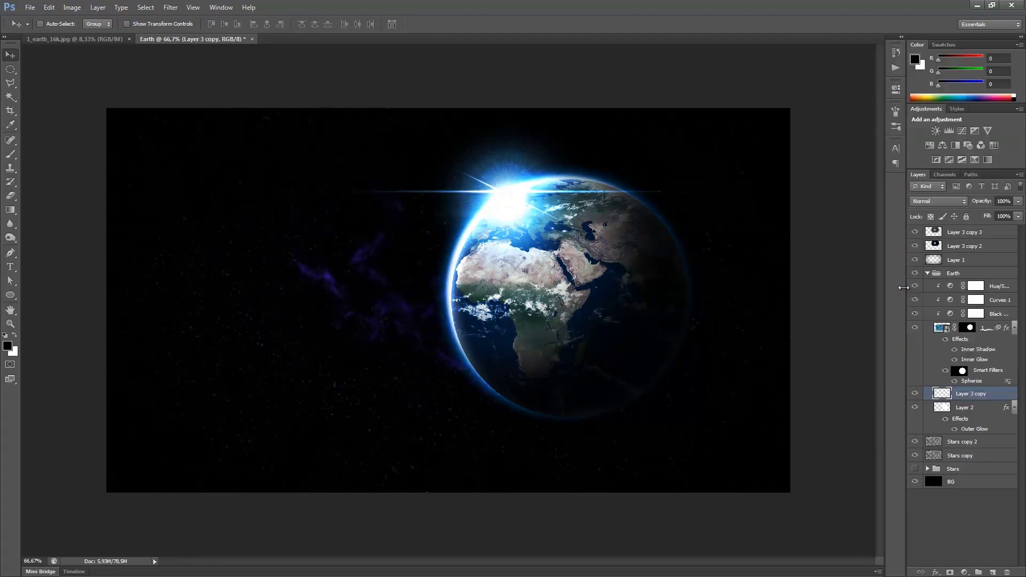
left_click(938, 201)
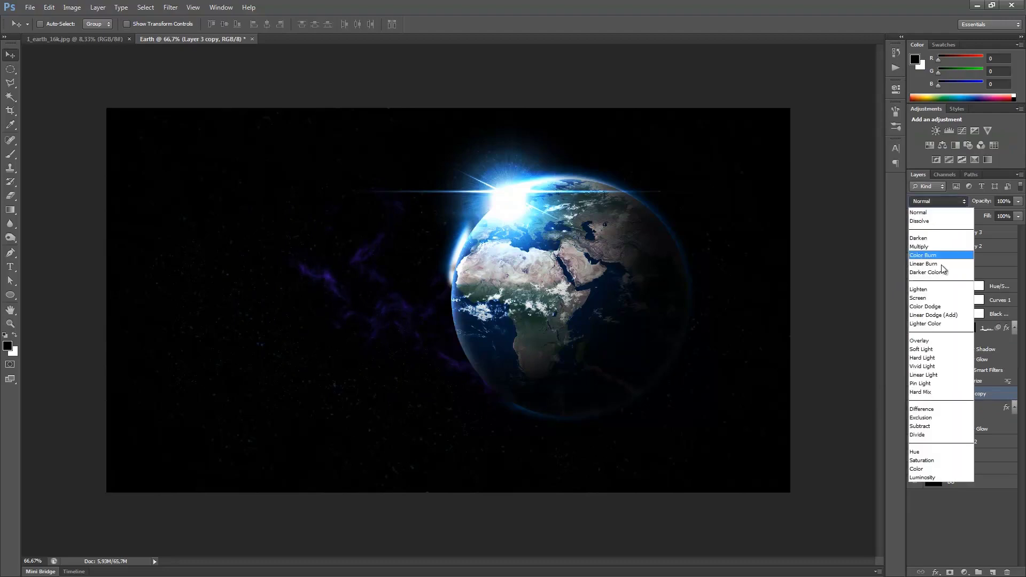
left_click(933, 314)
Step: Add a Hue/Saturation adjustment layer above Layer 3 copy and clip it to that layer
left_click(964, 572)
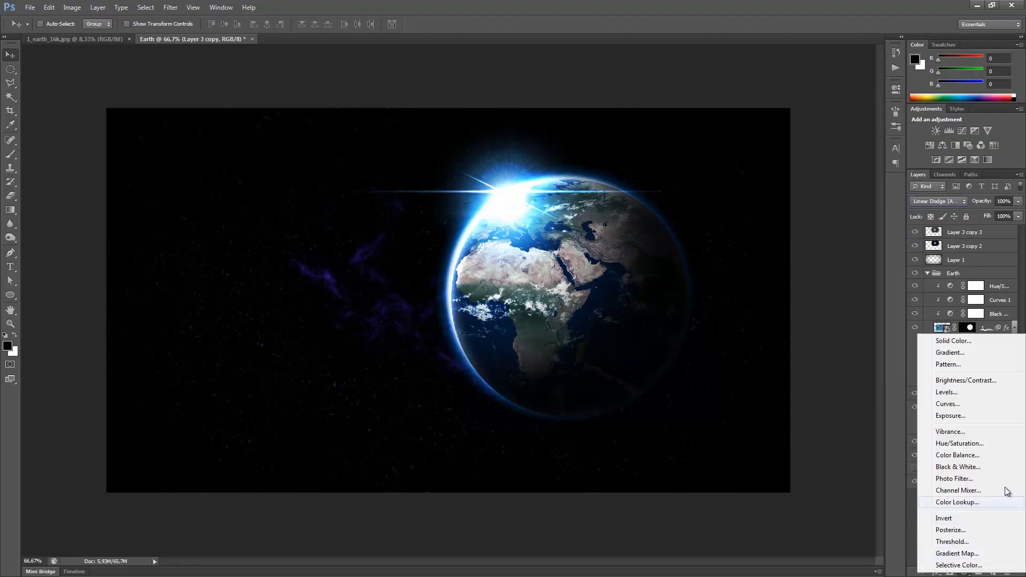
left_click(960, 443)
left_click(984, 399, "alt")
left_click(950, 393)
Step: Enable Colorize on the clipped Hue/Saturation adjustment and set hue 219 and saturation 57 for blue wisps
left_click(788, 212)
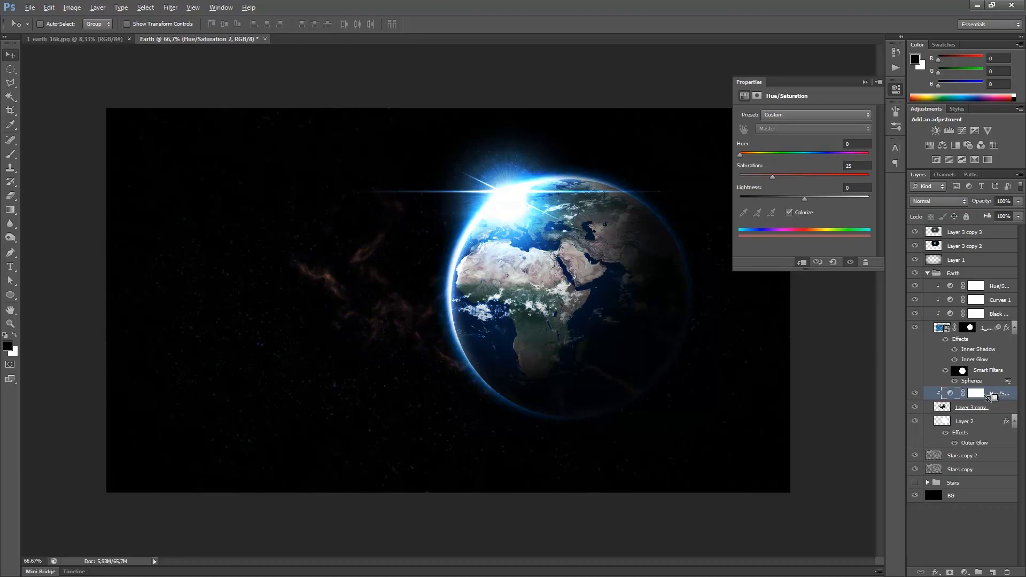
key("alt")
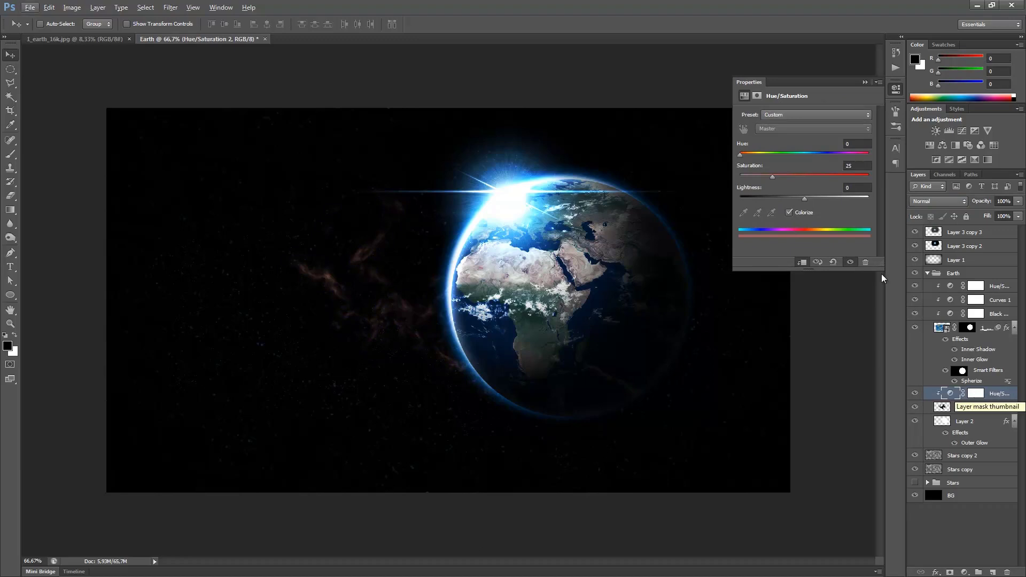
left_click(818, 156)
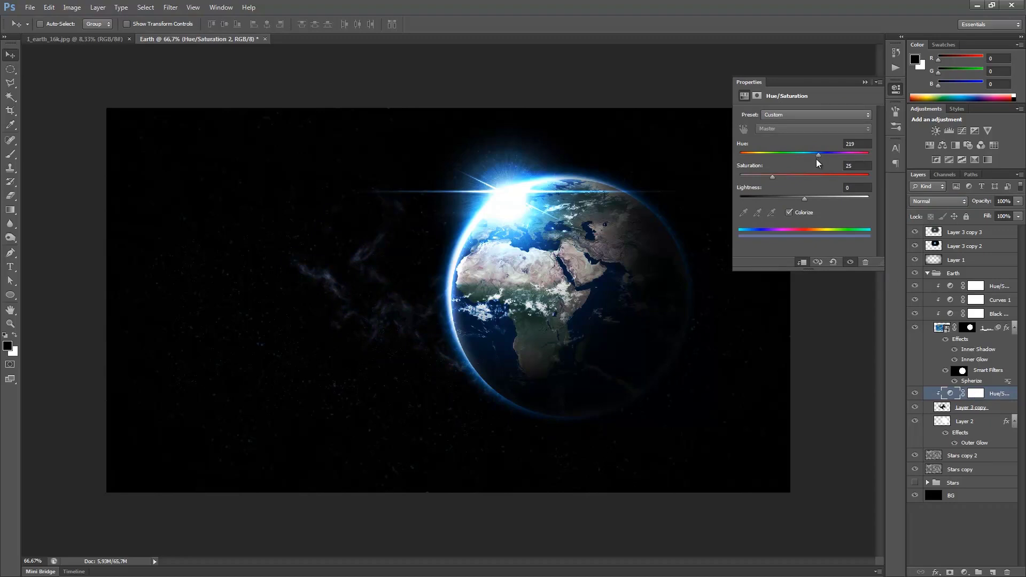
left_click_drag(791, 184, 815, 183)
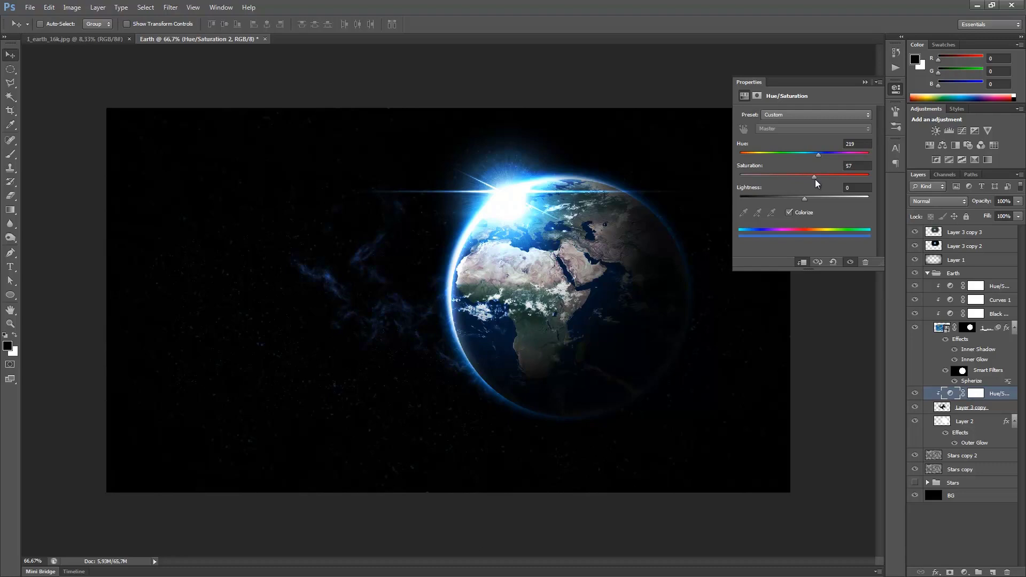